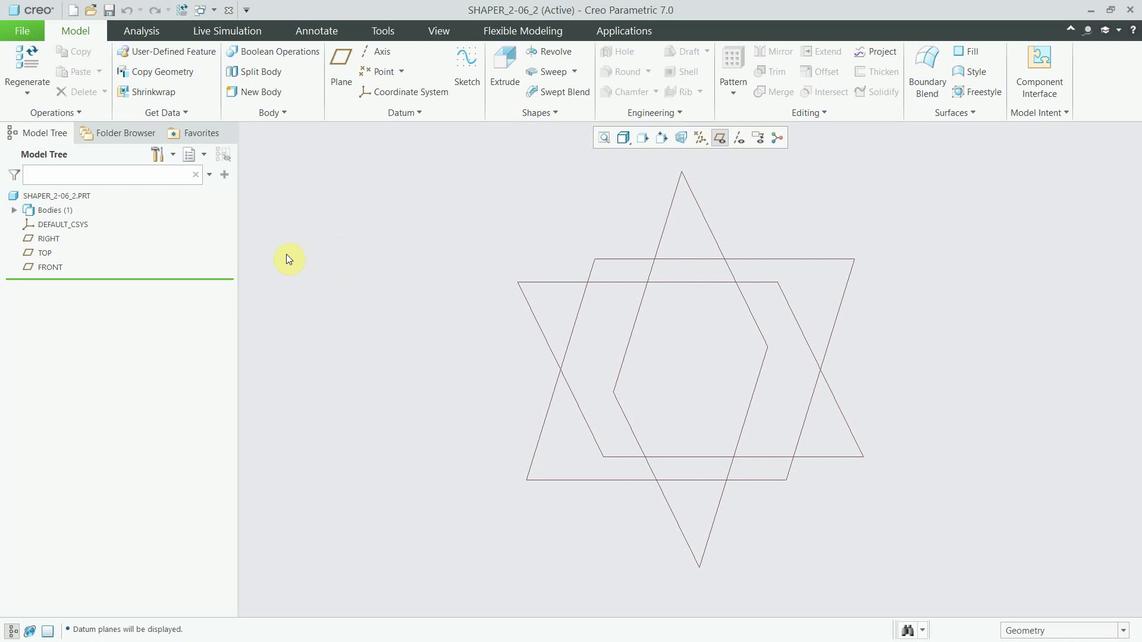
Start an extrusion sketched on the FRONT plane
left_click(505, 65)
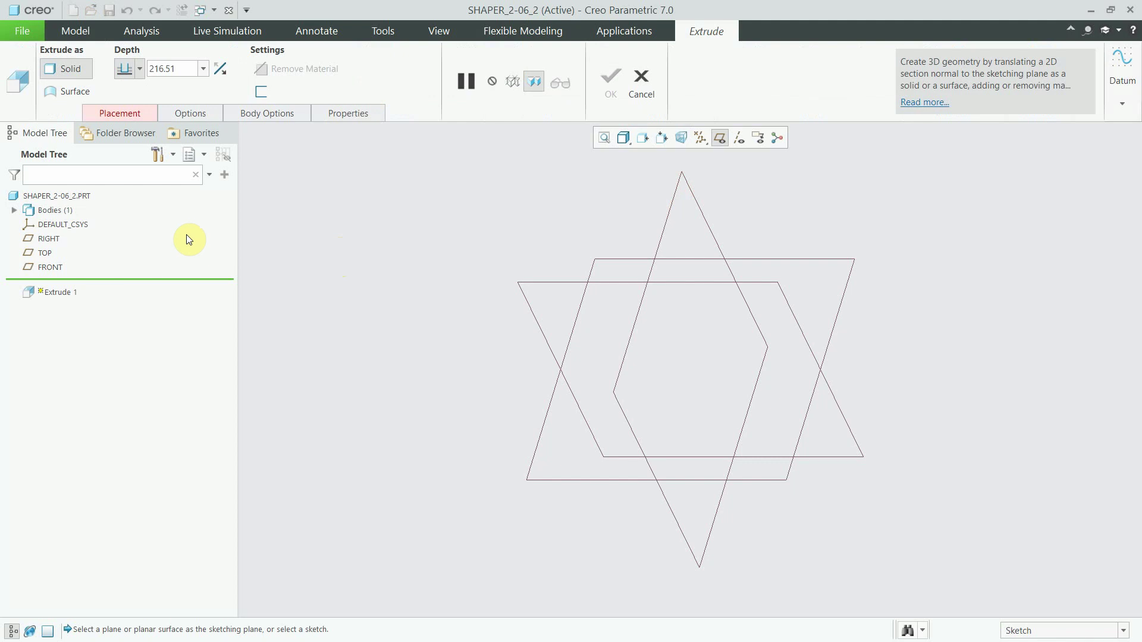
left_click(48, 268)
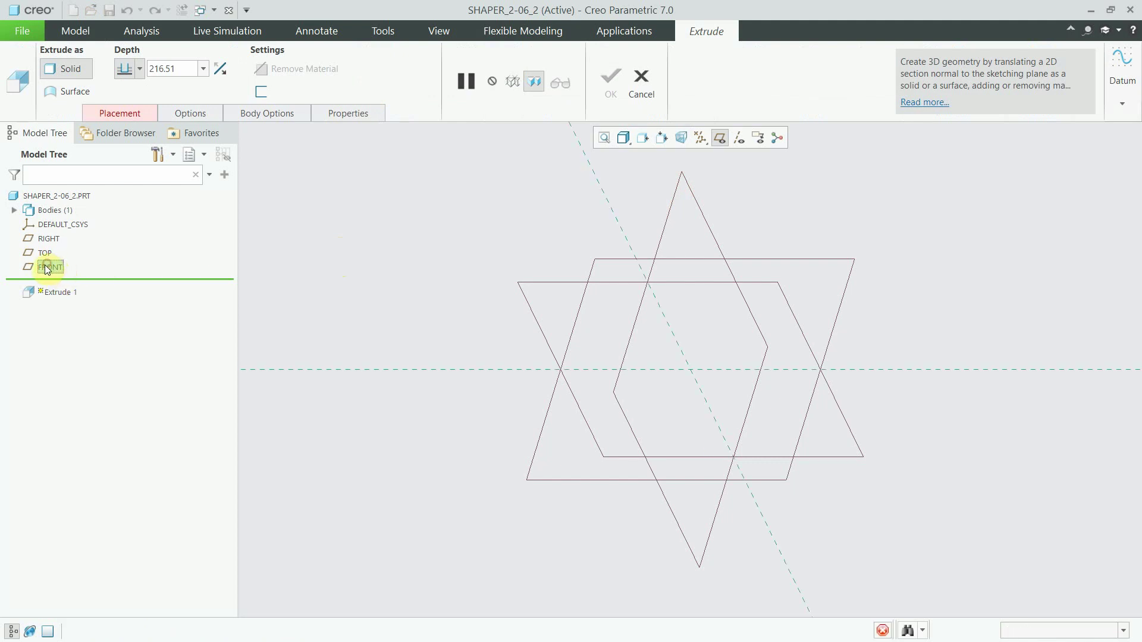
left_click(709, 139)
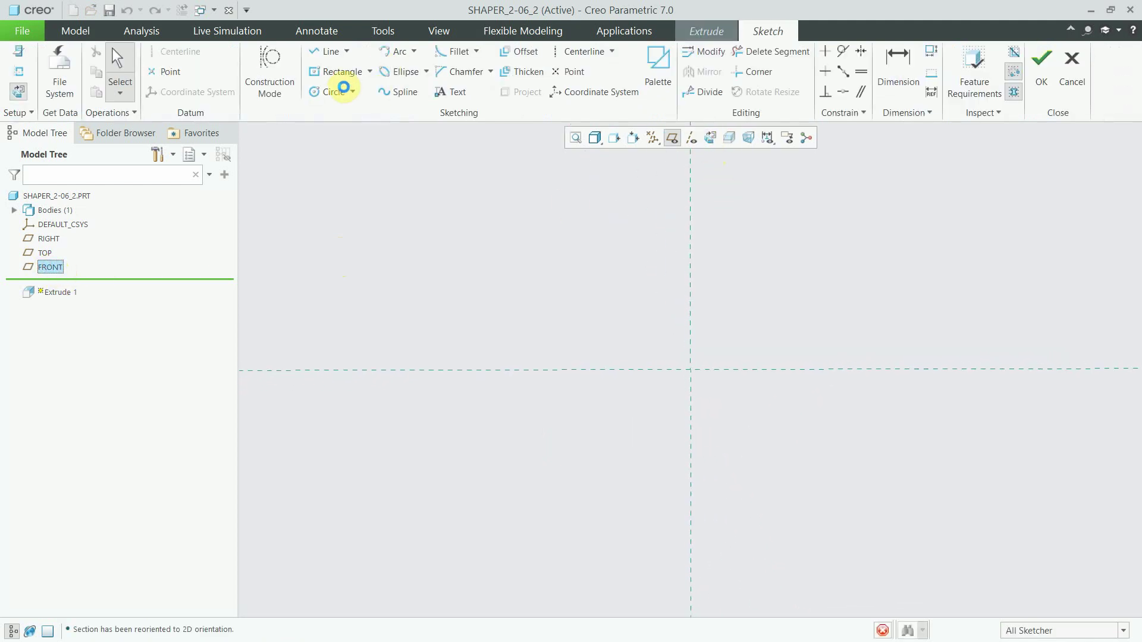
Draw a Ø40 circle centred at the origin and finish the sketch
left_click(344, 90)
left_click(690, 370)
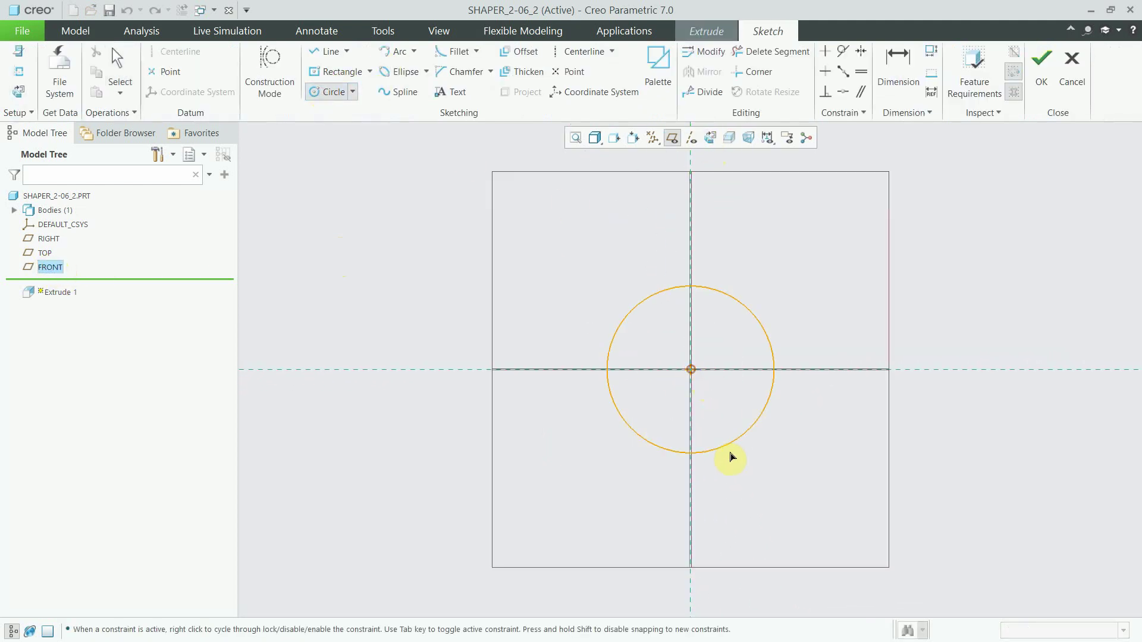
left_click(739, 479)
middle_click(739, 480)
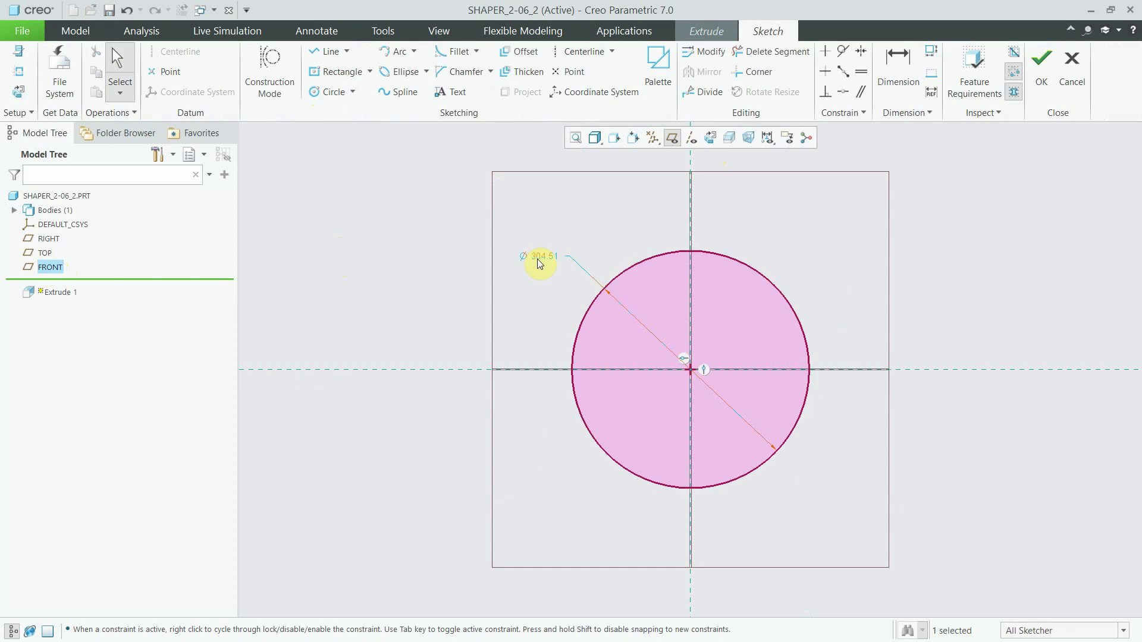
double_click(538, 261)
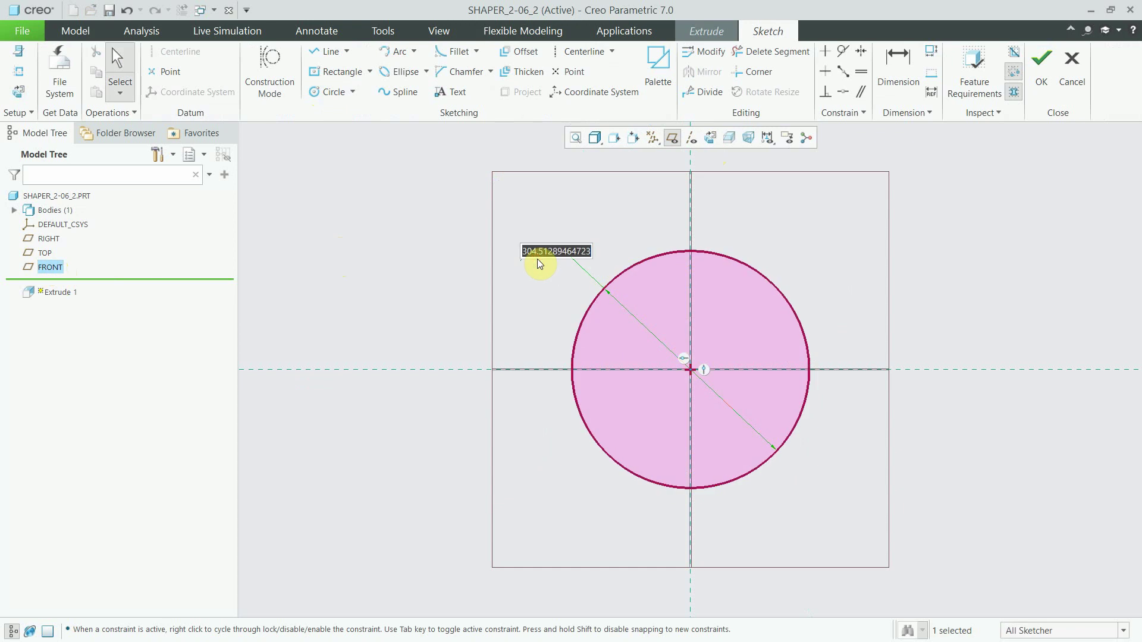
type("40")
key("Return")
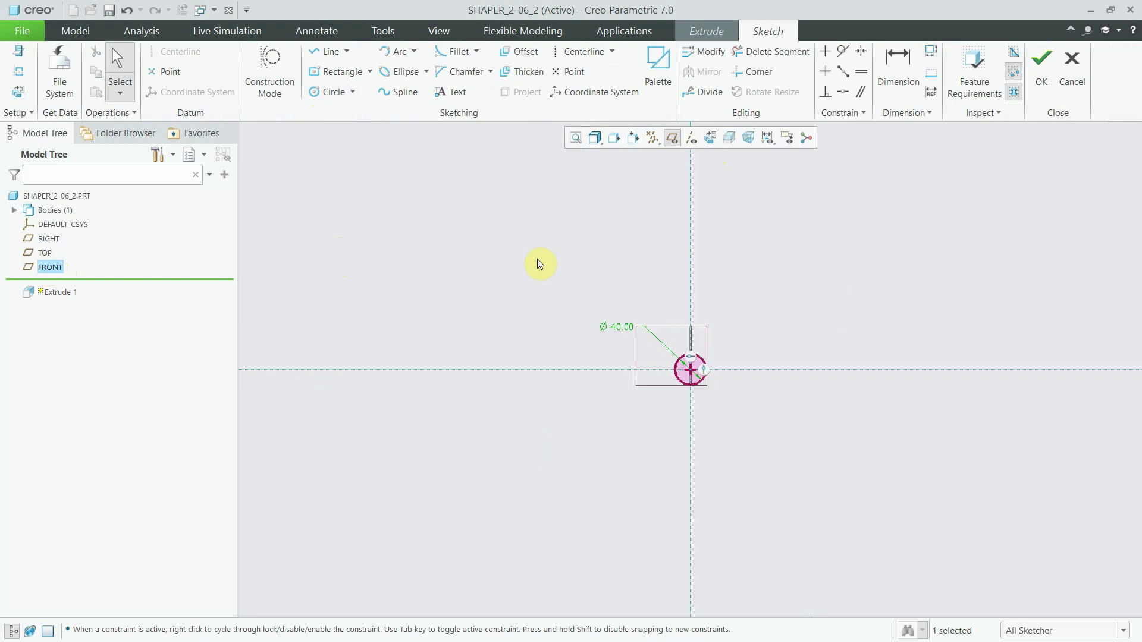
scroll(678, 375, "down", 3)
scroll(722, 377, "up", 2)
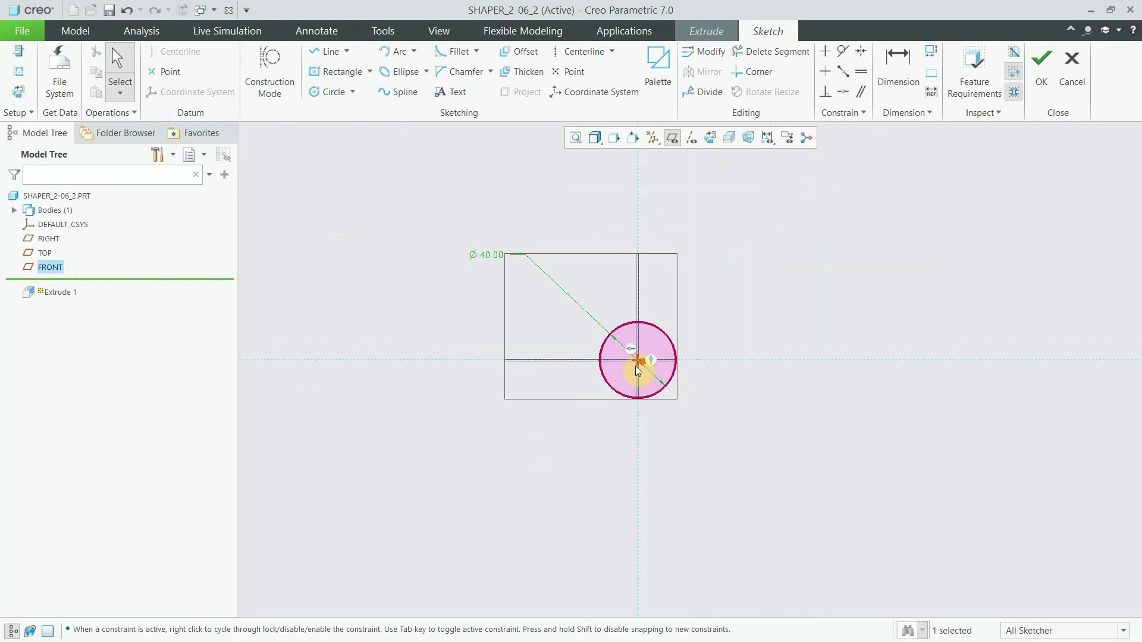
scroll(637, 369, "down", 2)
left_click(1040, 89)
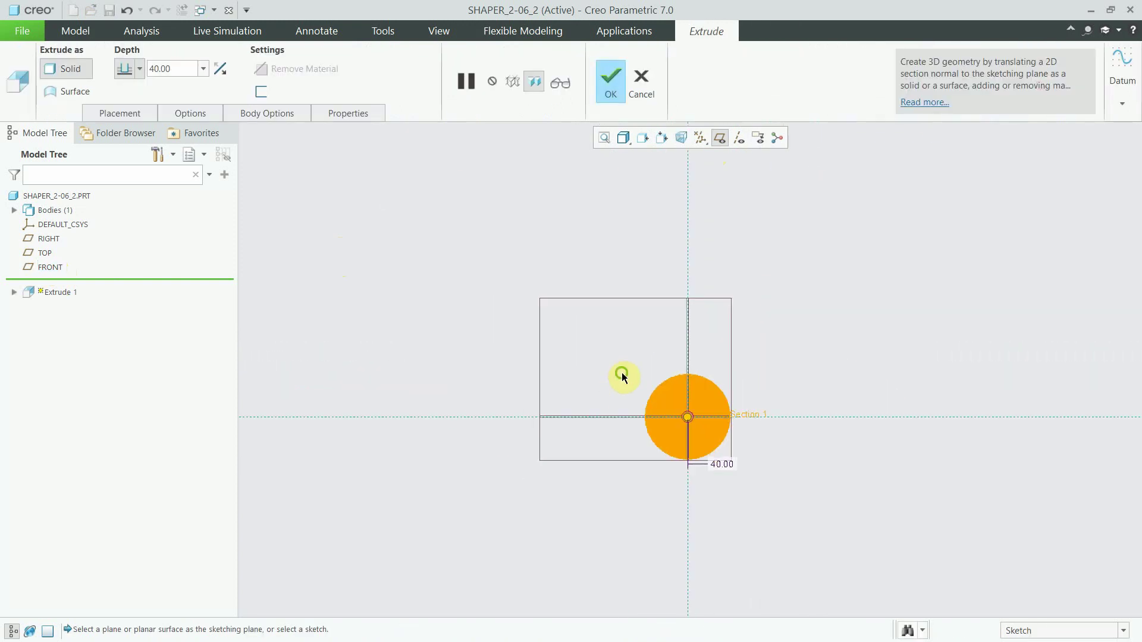
Extrude the circle 73 deep using the expression 30.5+6.5+21+15
double_click(175, 67)
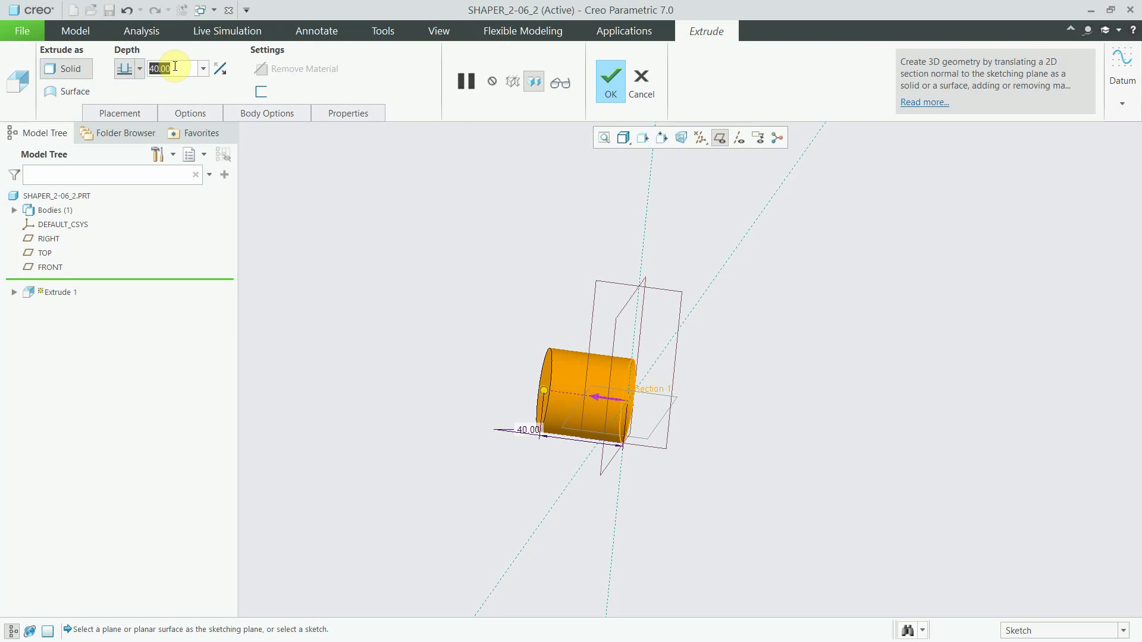
type("30.5+")
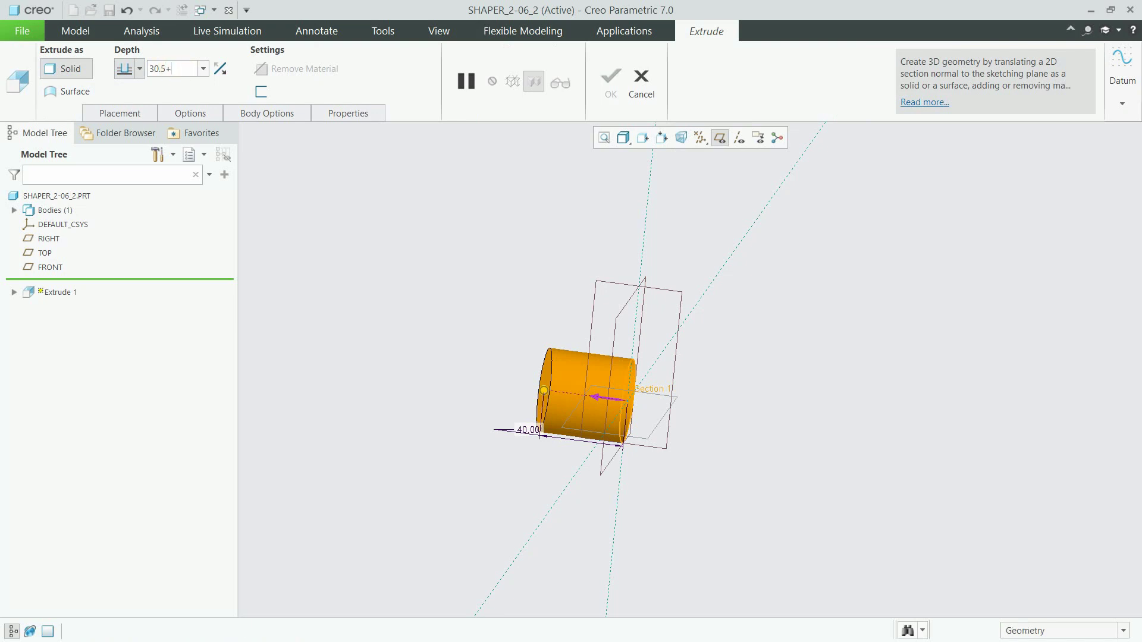
type("6.5")
type("+21+")
type("15")
left_click(174, 66)
key("Return")
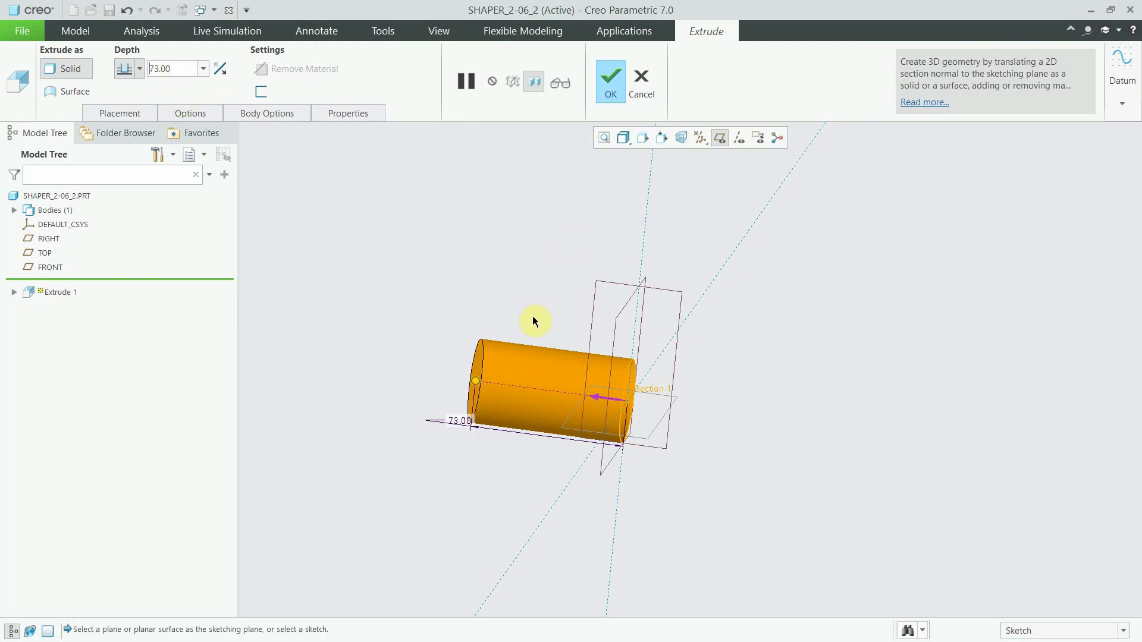
left_click(618, 81)
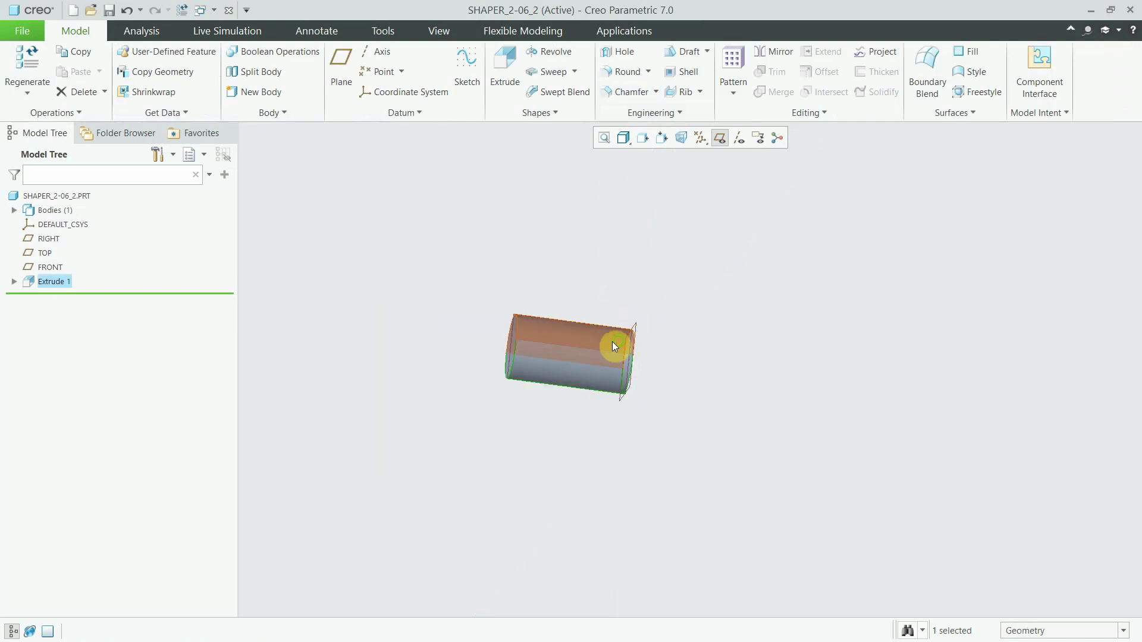
Redefine Extrude 1 to use symmetric depth about the sketch plane
left_click(71, 196)
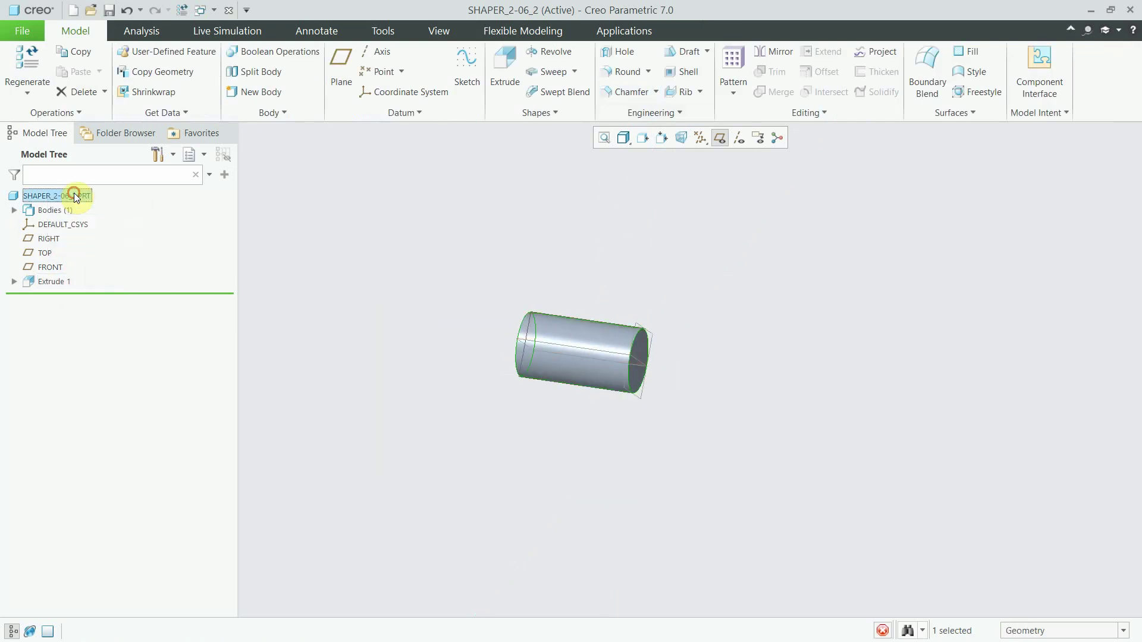
left_click(68, 280)
left_click(91, 209)
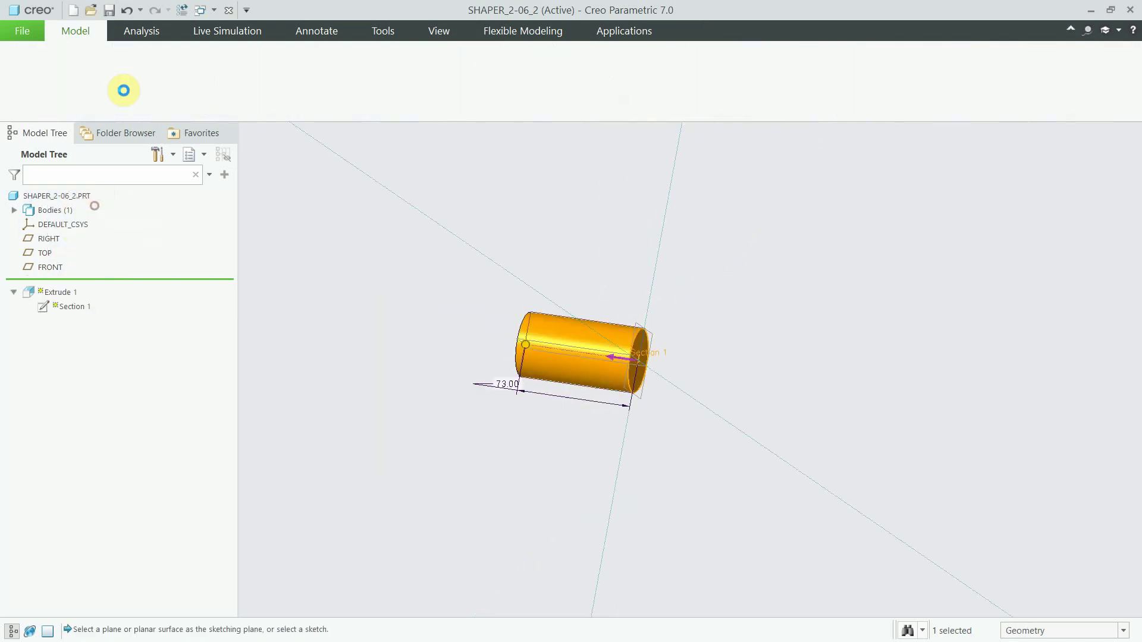
left_click(132, 111)
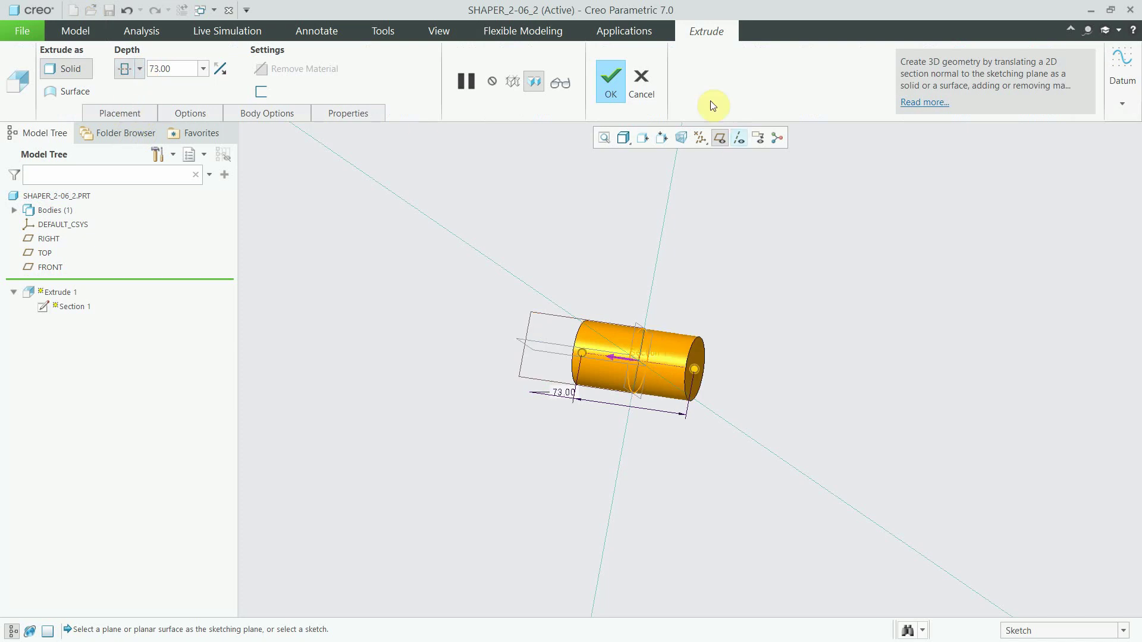
left_click(613, 87)
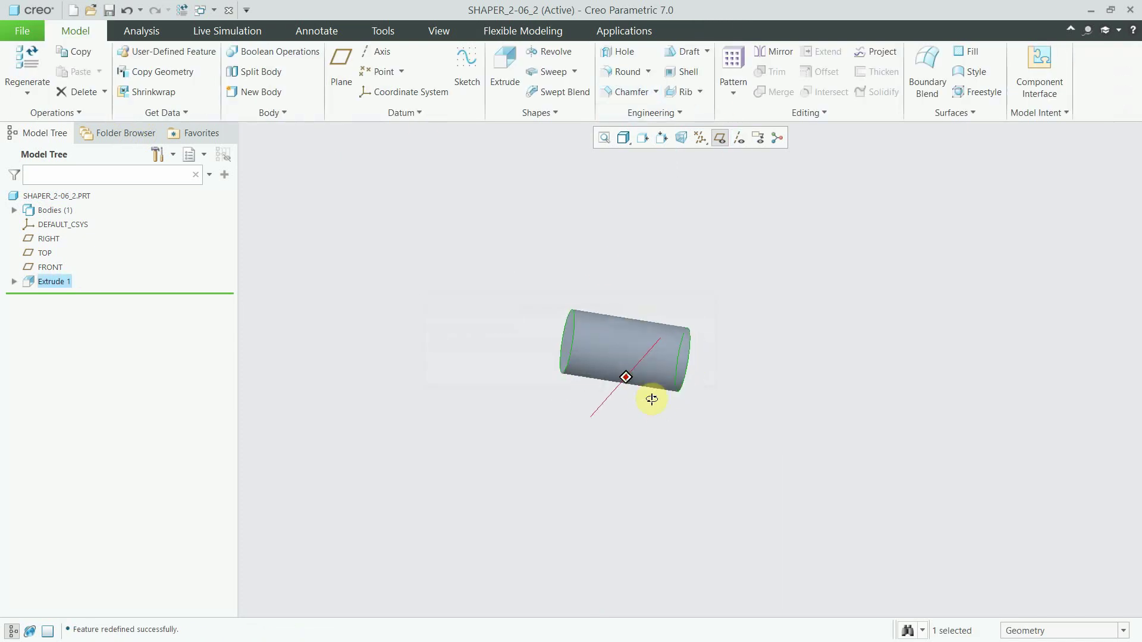
left_click(754, 492)
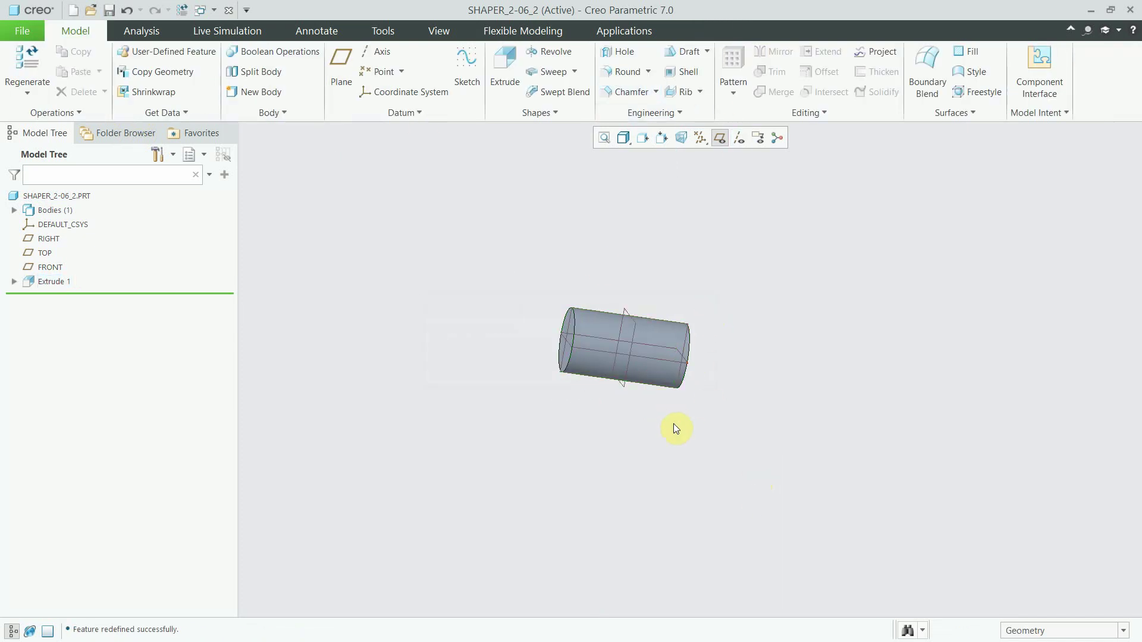
middle_click_drag(662, 414, 684, 439)
scroll(619, 387, "up", 5)
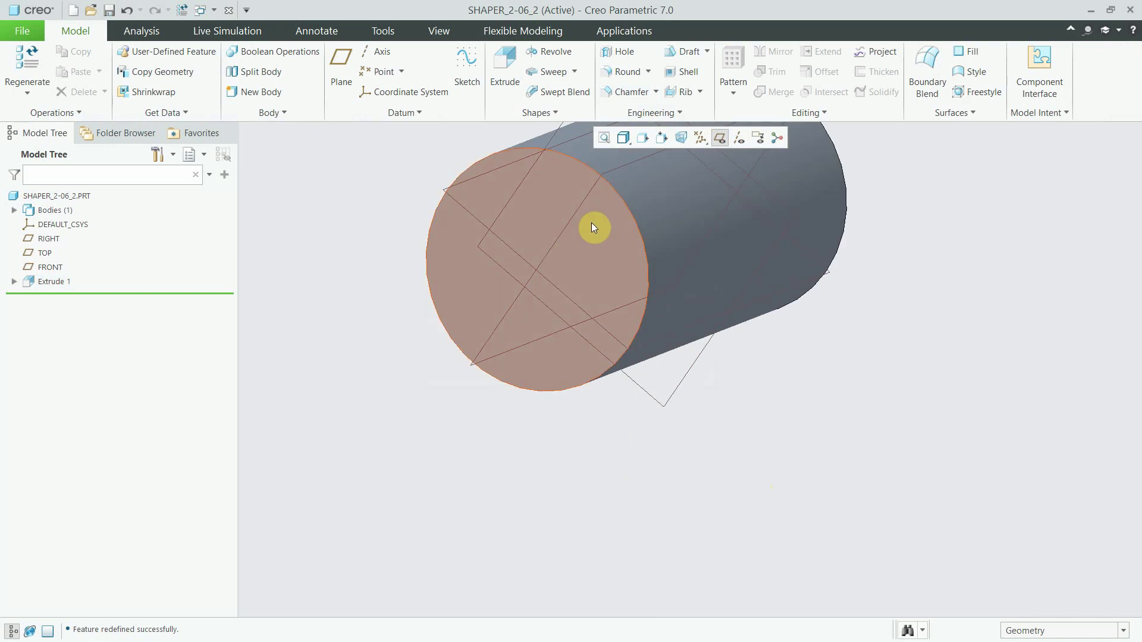
Sketch two concentric circles at the origin on the cylinder's end face
left_click(491, 205)
left_click(503, 68)
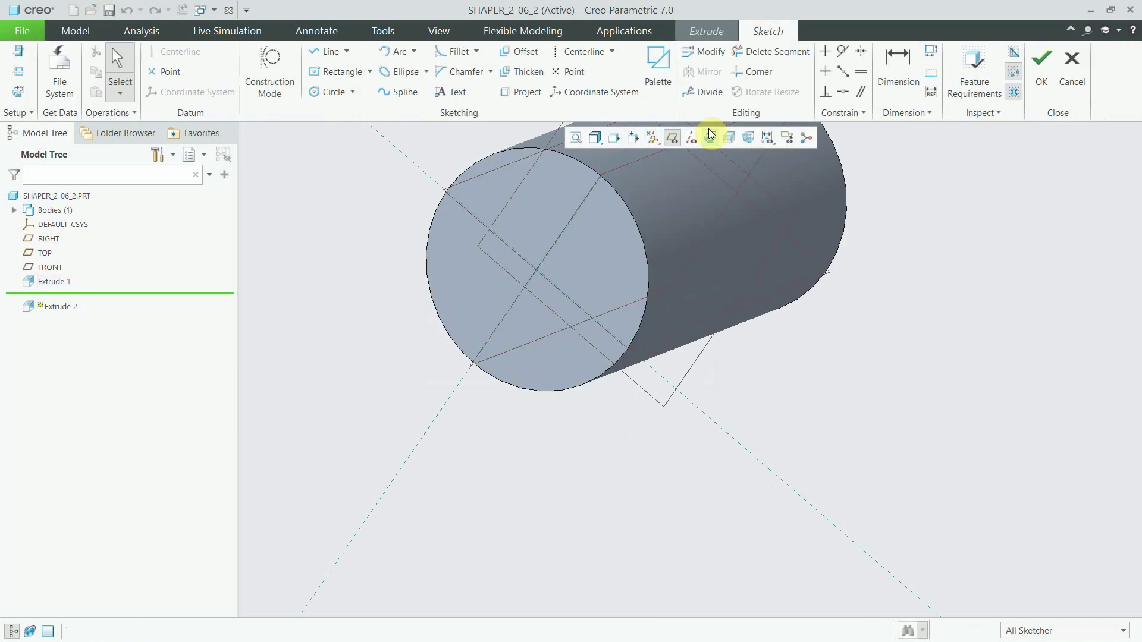
left_click(688, 137)
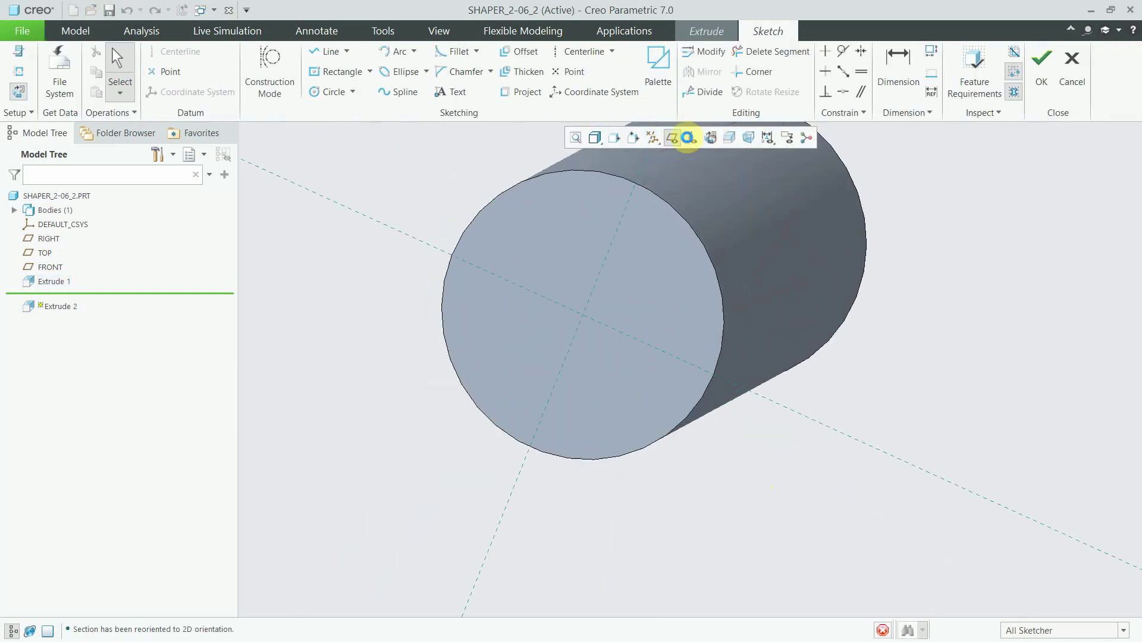
left_click(319, 92)
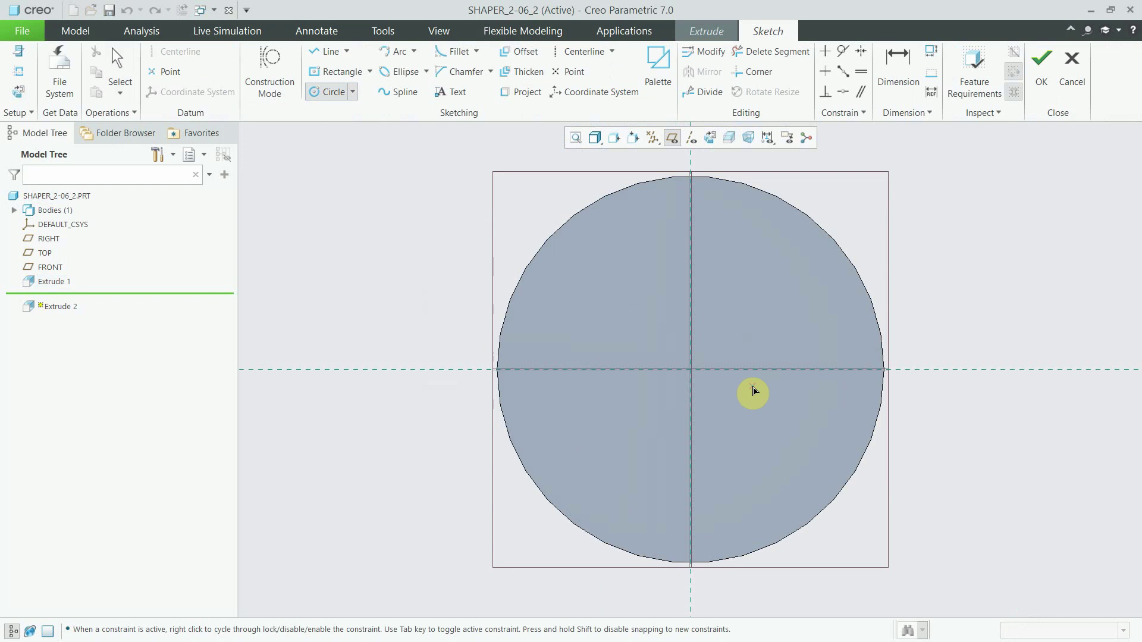
left_click(690, 369)
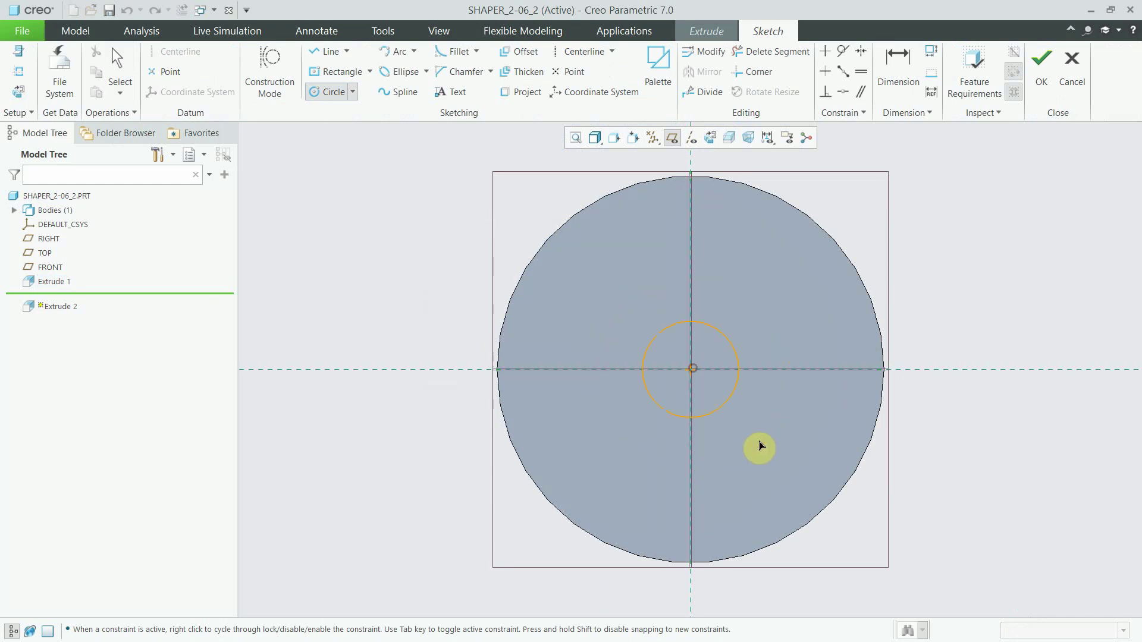
left_click(760, 447)
left_click(690, 369)
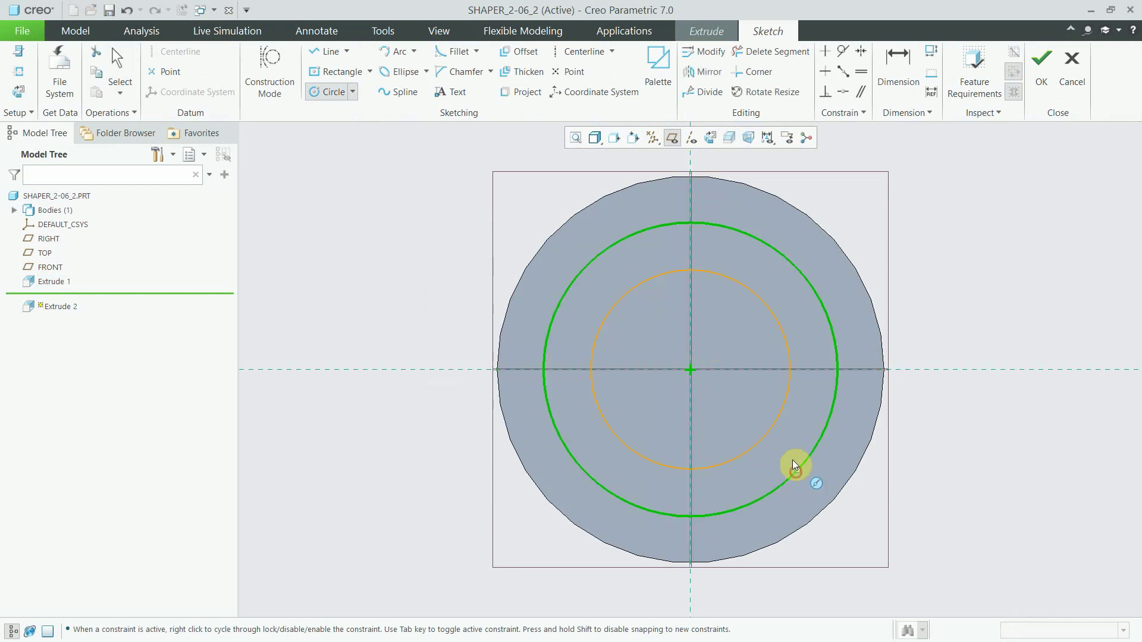
left_click(796, 469)
middle_click(795, 469)
Set the outer circle to Ø40 and the inner circle to Ø20
double_click(526, 230)
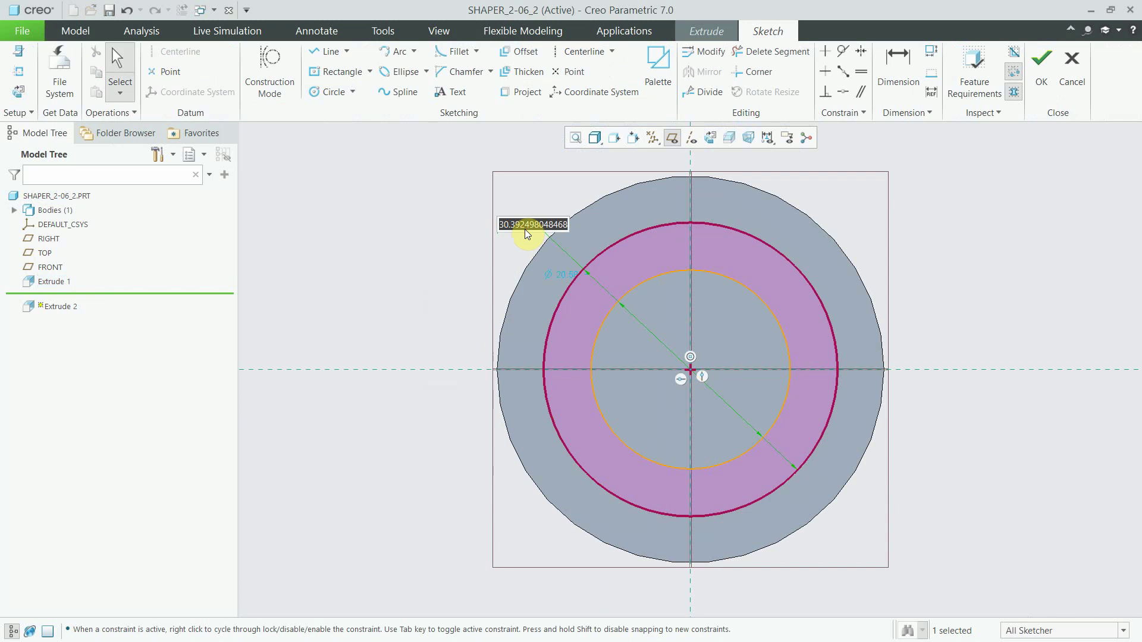
type("40")
key("Return")
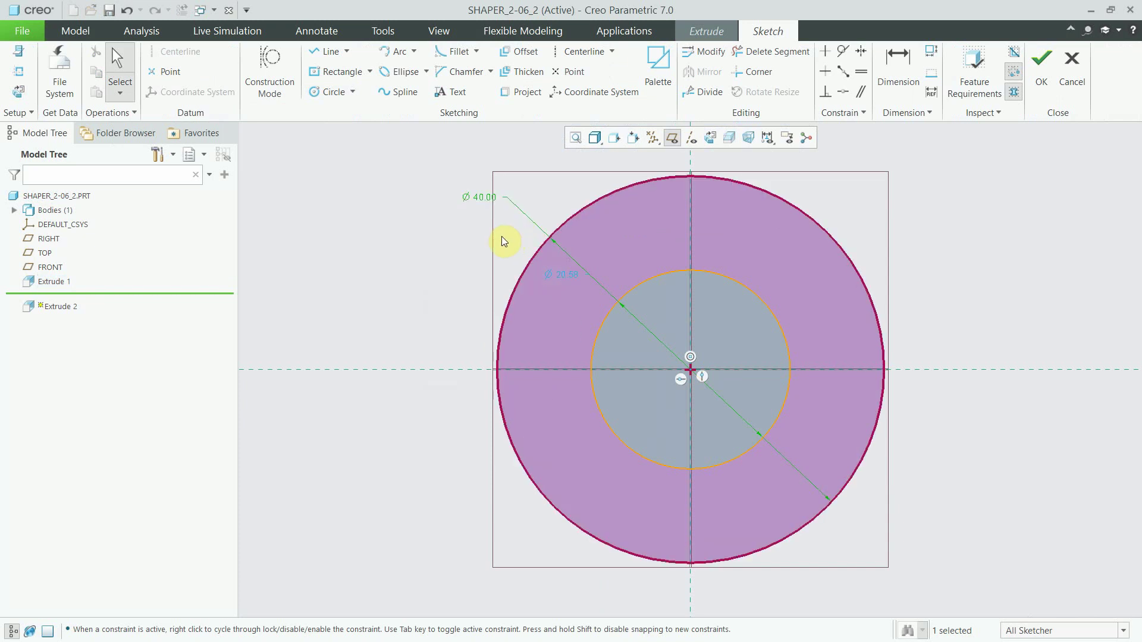
double_click(559, 276)
type("20")
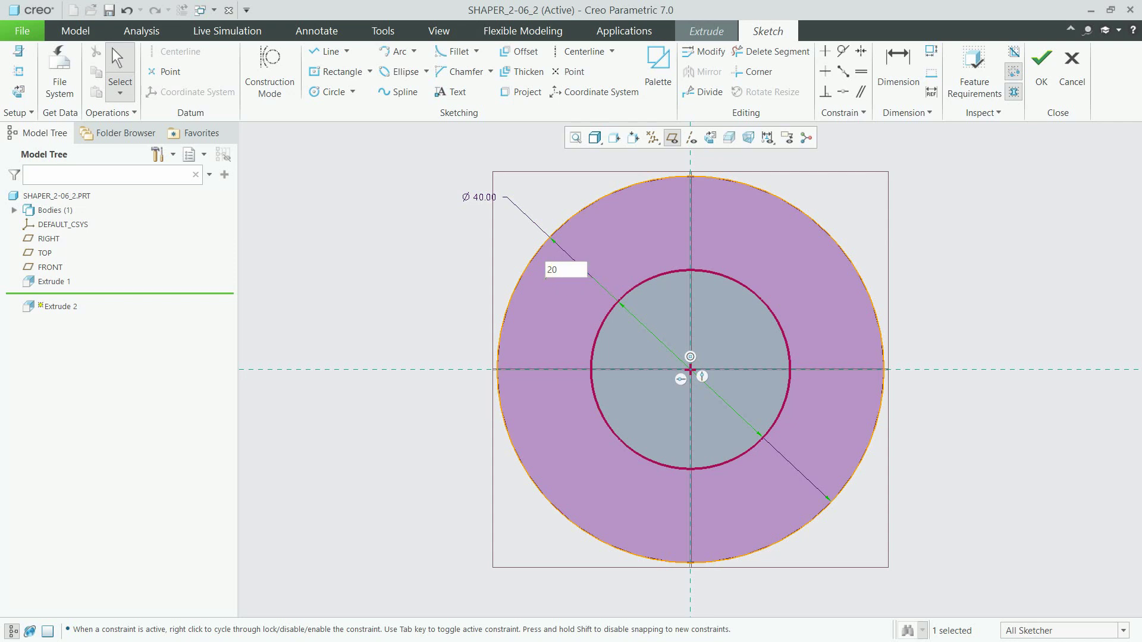
key("Return")
Make Extrude 2 a 9 mm deep material-removing cut, leaving a Ø20 stub
left_click(1041, 77)
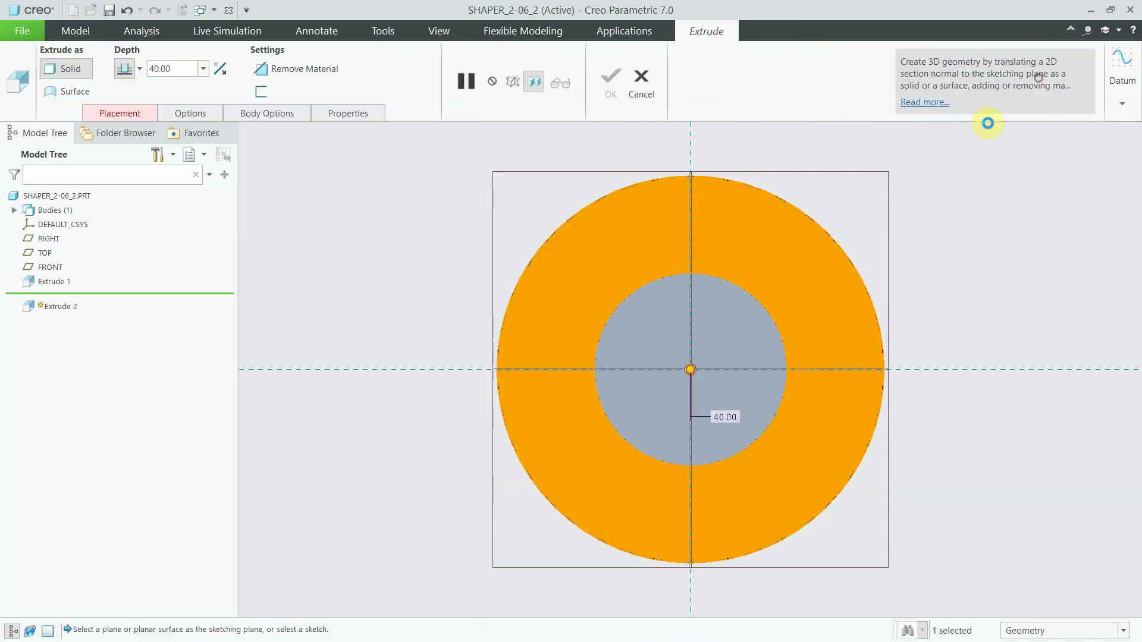
left_click(222, 73)
double_click(185, 70)
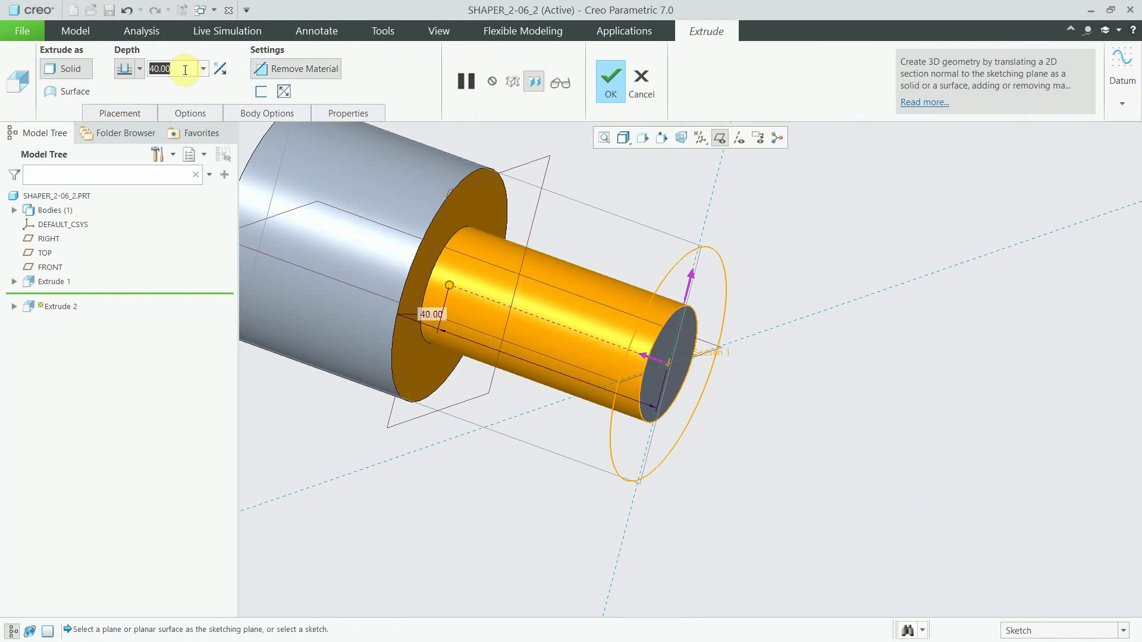
type("9")
key("Return")
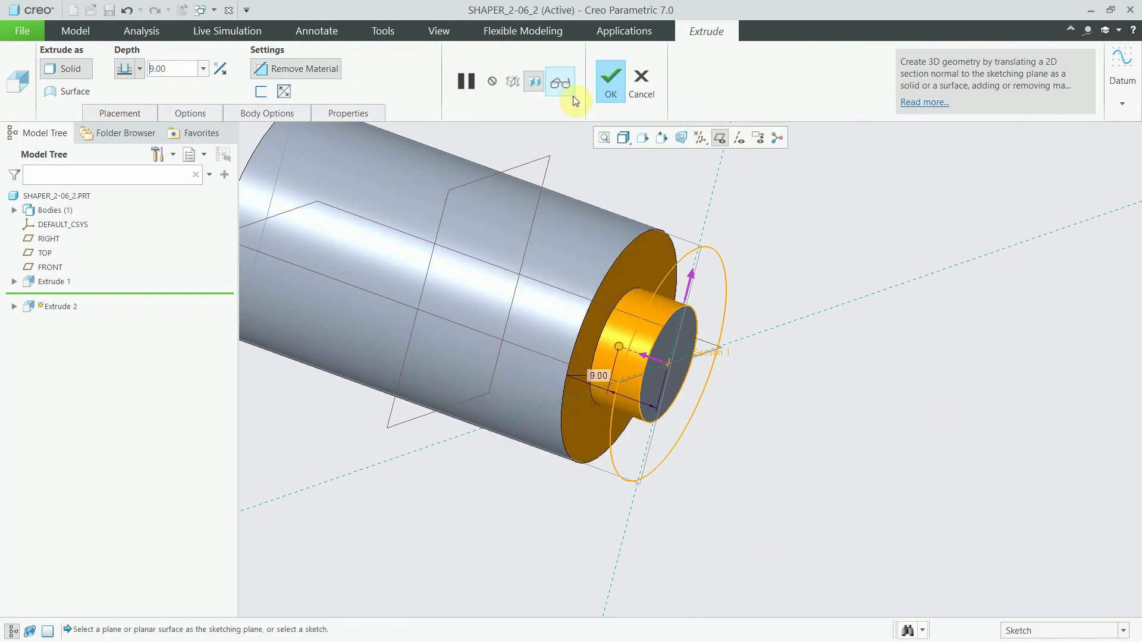
left_click(611, 80)
scroll(829, 300, "down", 5)
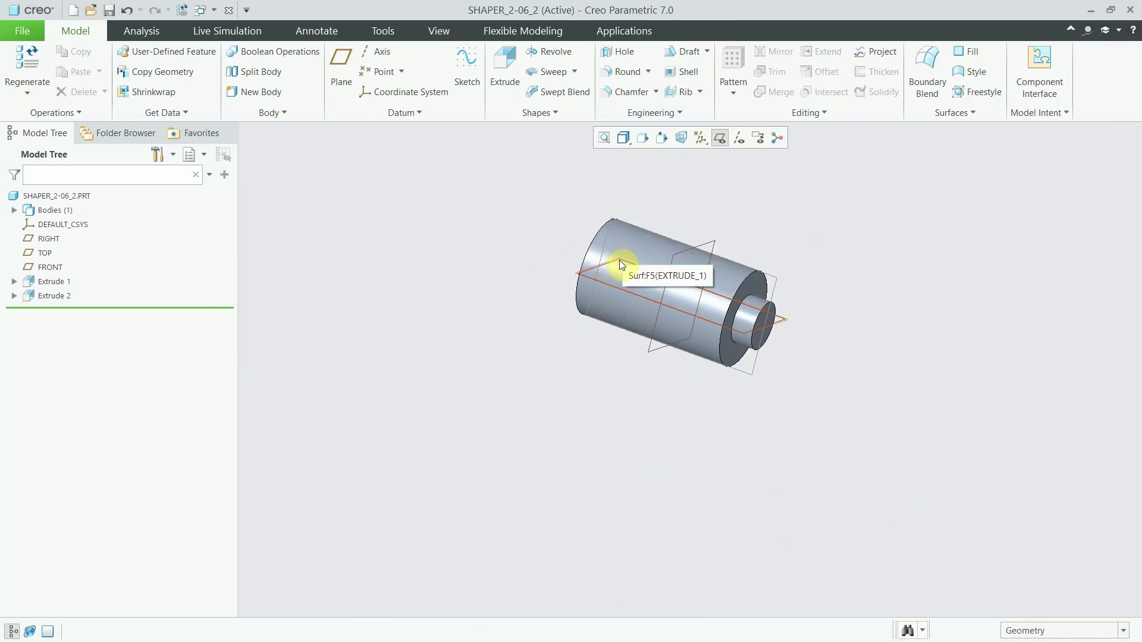
scroll(743, 305, "up", 3)
Start a hole on the stub's end face, centred on the shaft axis
left_click(726, 139)
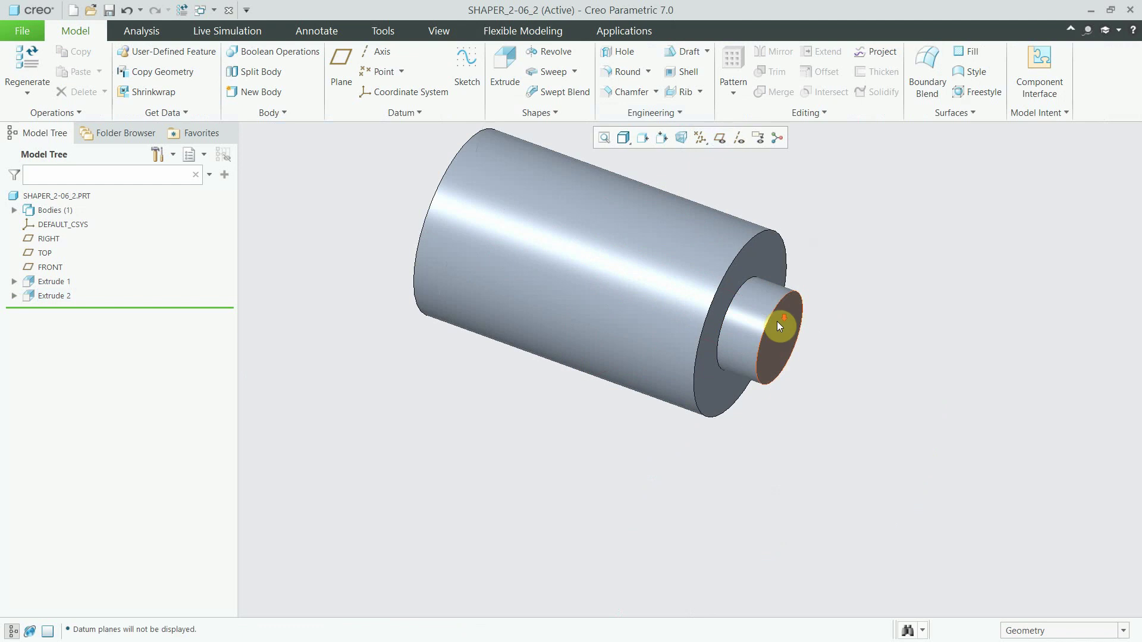
scroll(779, 318, "up", 3)
left_click(788, 318)
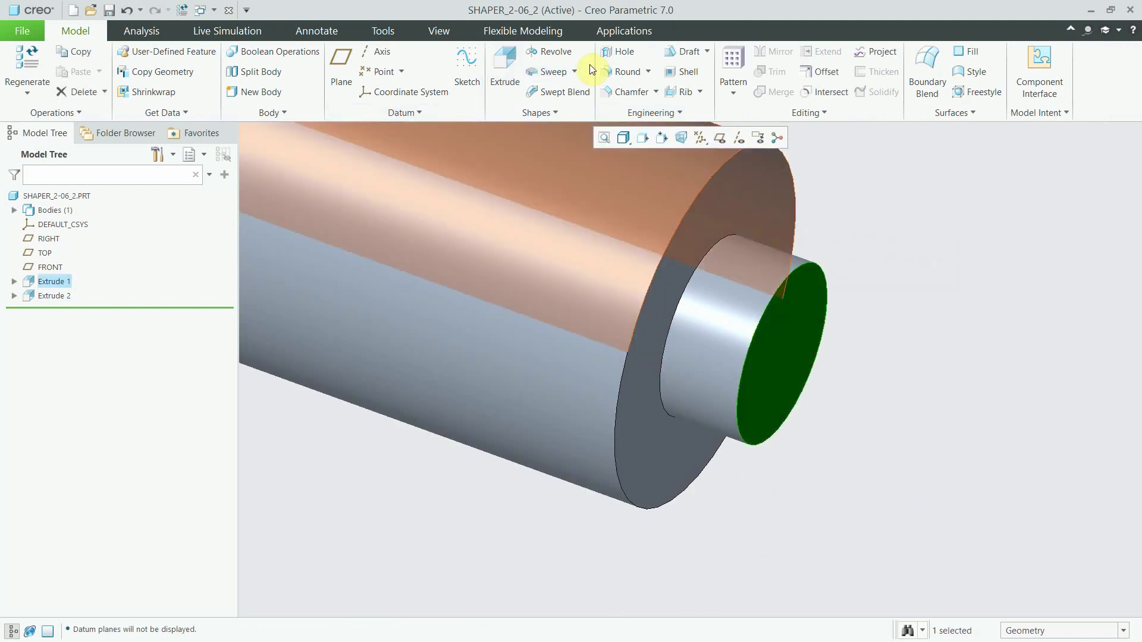
left_click(623, 51)
middle_click_drag(628, 360, 654, 333)
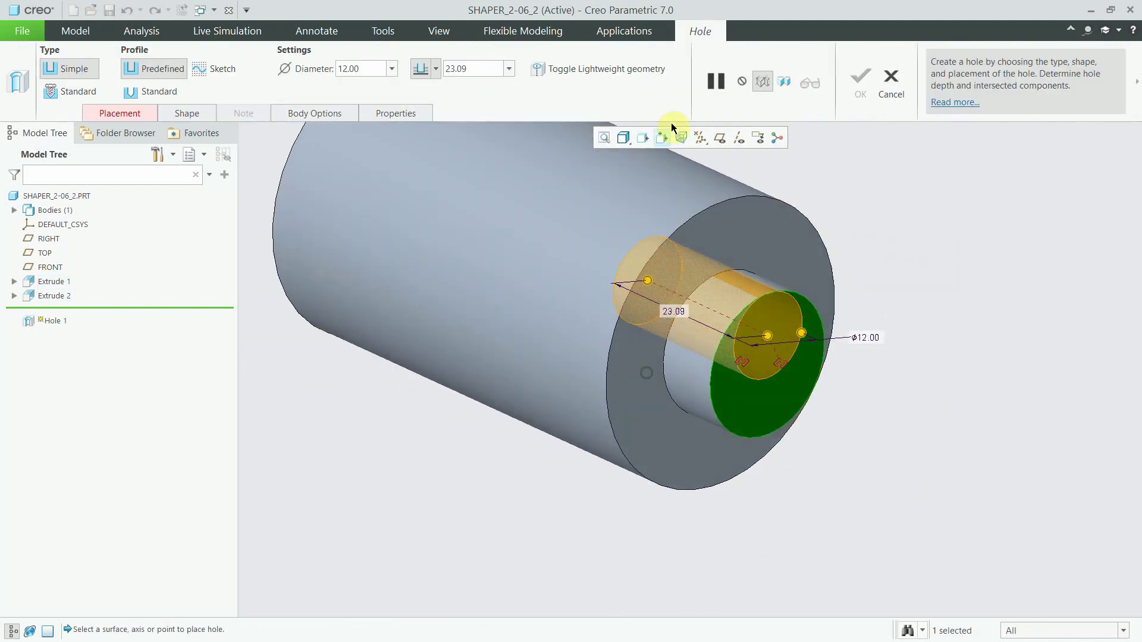
left_click(738, 138)
scroll(776, 358, "up", 2)
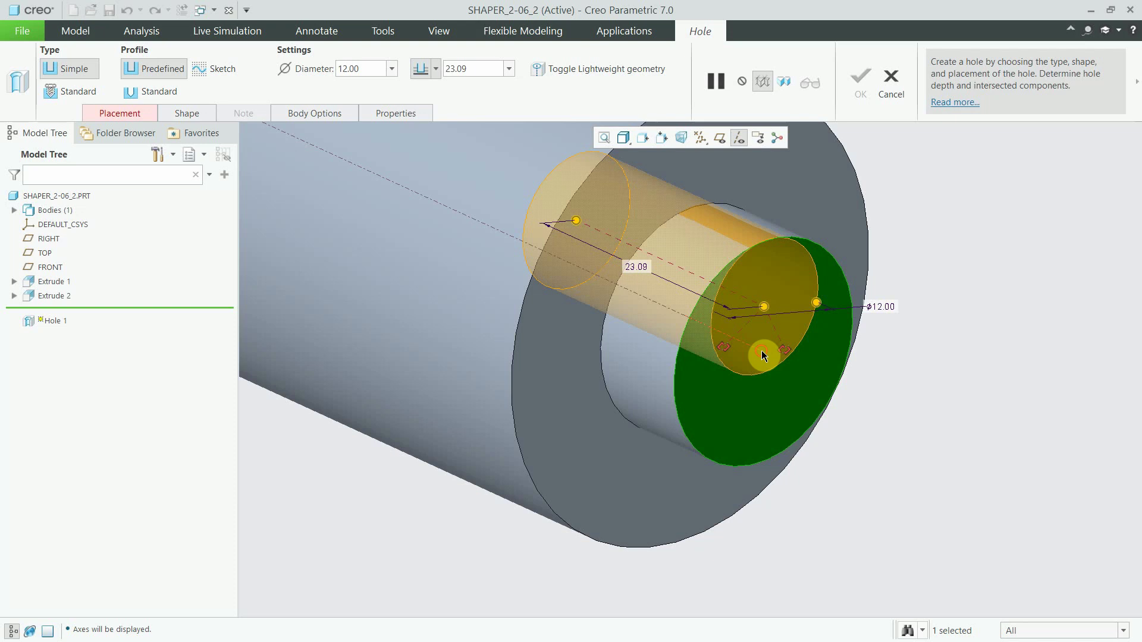
left_click(761, 351)
mouse_move(518, 245)
middle_mouse_down()
mouse_move(597, 341)
mouse_move(564, 334)
mouse_move(543, 365)
middle_mouse_up()
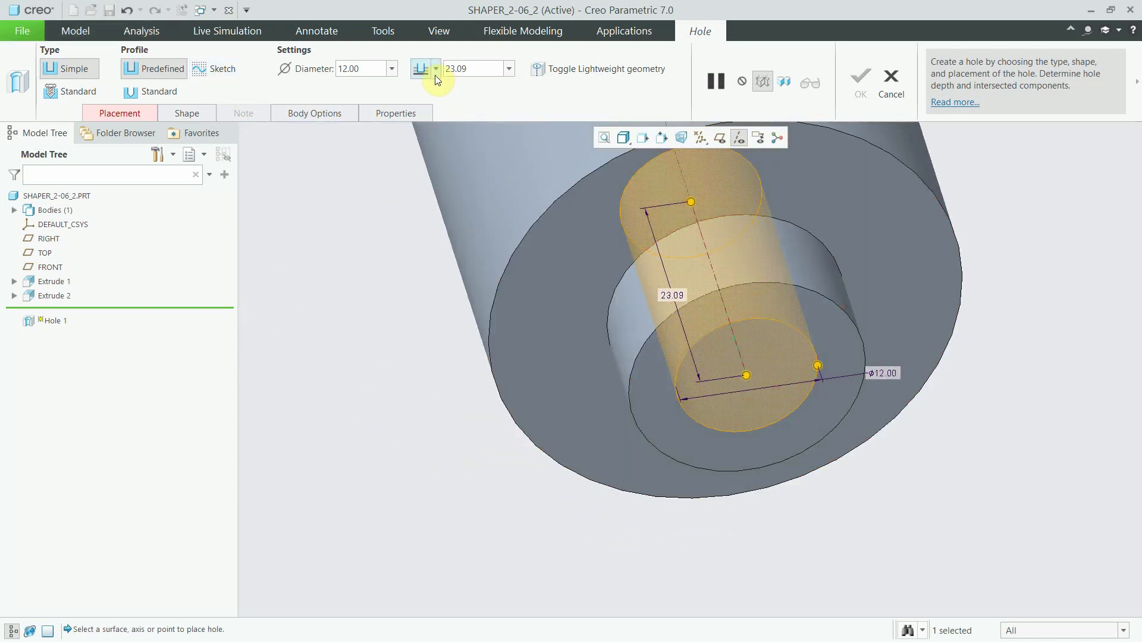
Set the hole depth to 30.5 and its diameter to 16
double_click(468, 67)
type("30.5")
key("Return")
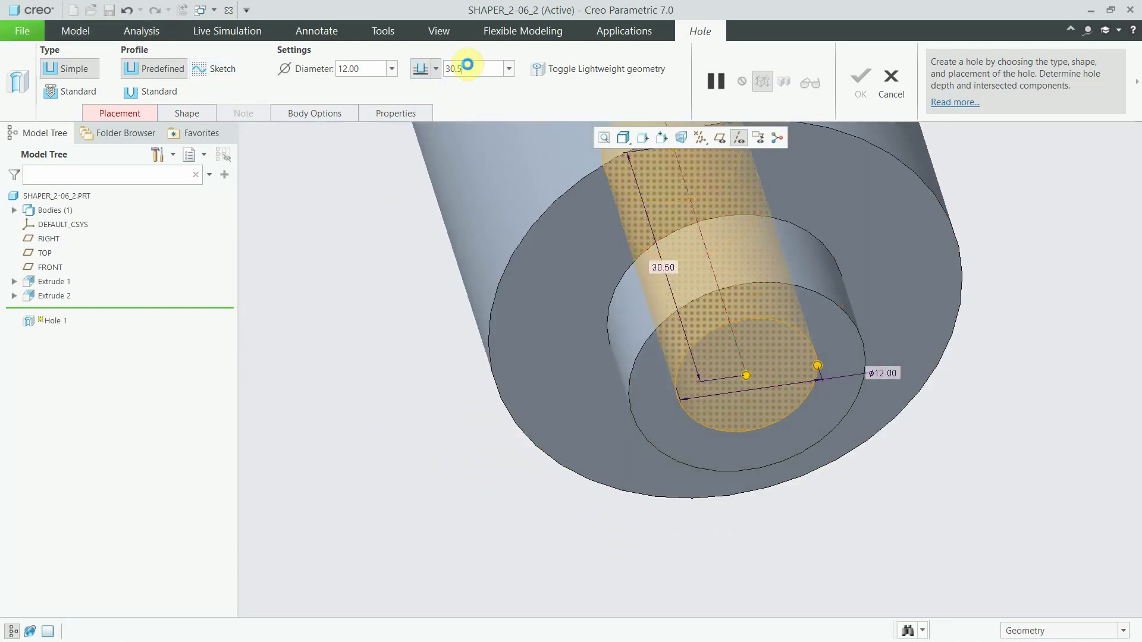
double_click(374, 64)
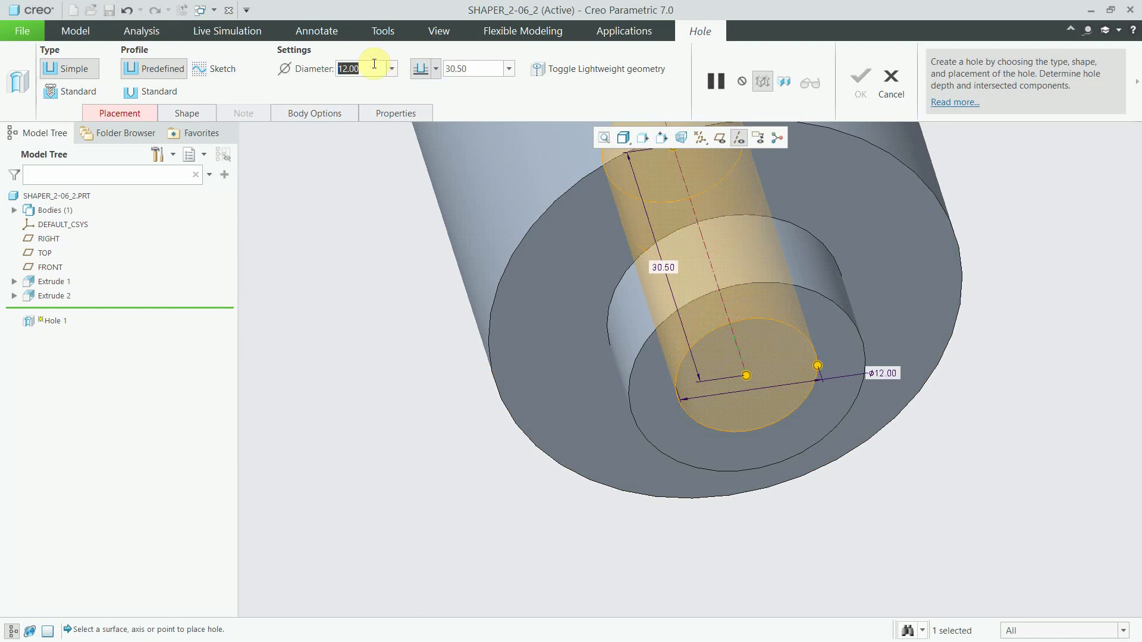
type("16")
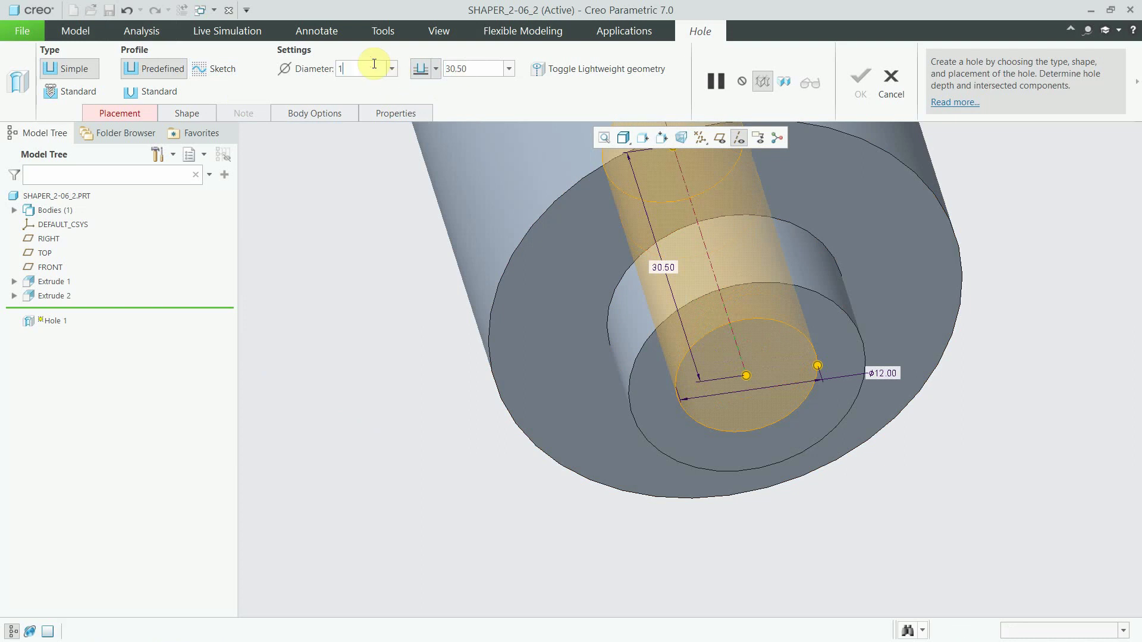
key("Return")
middle_click_drag(474, 369, 701, 295)
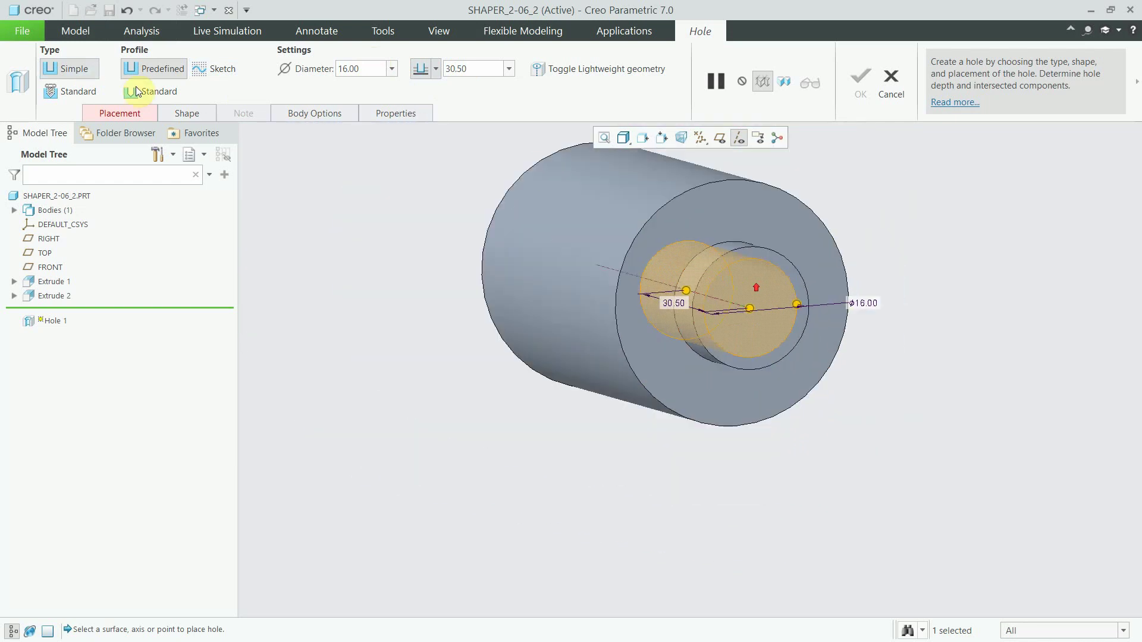
left_click(119, 114)
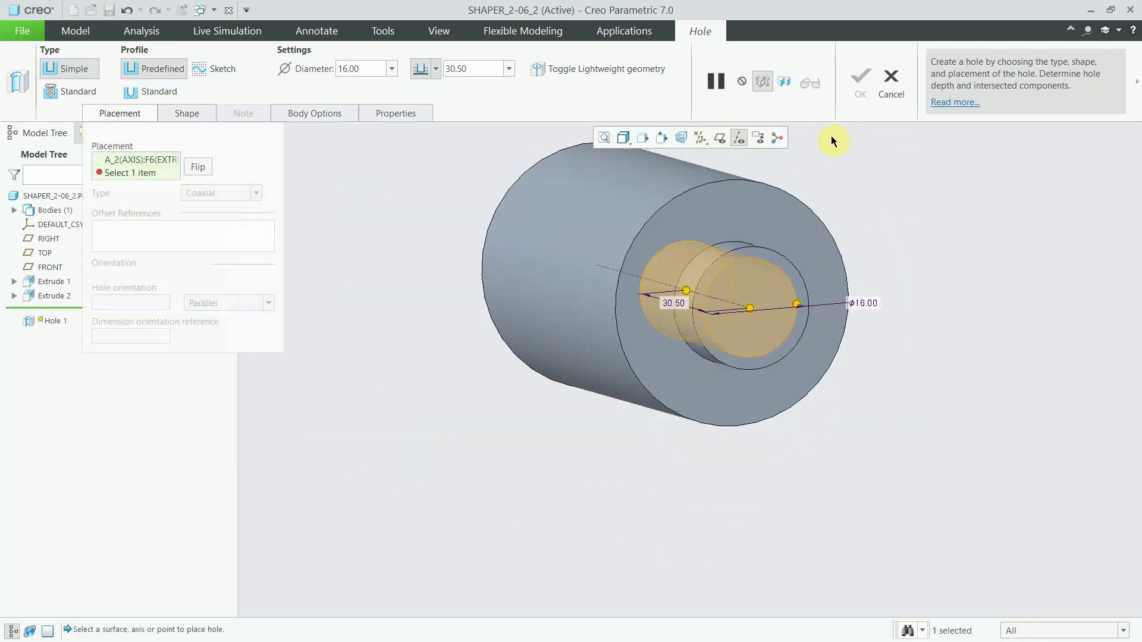
Place the hole linearly on the stub face, referencing the A_2 axis and RIGHT plane
left_click(720, 137)
scroll(759, 275, "down", 3)
middle_click_drag(729, 365, 682, 445)
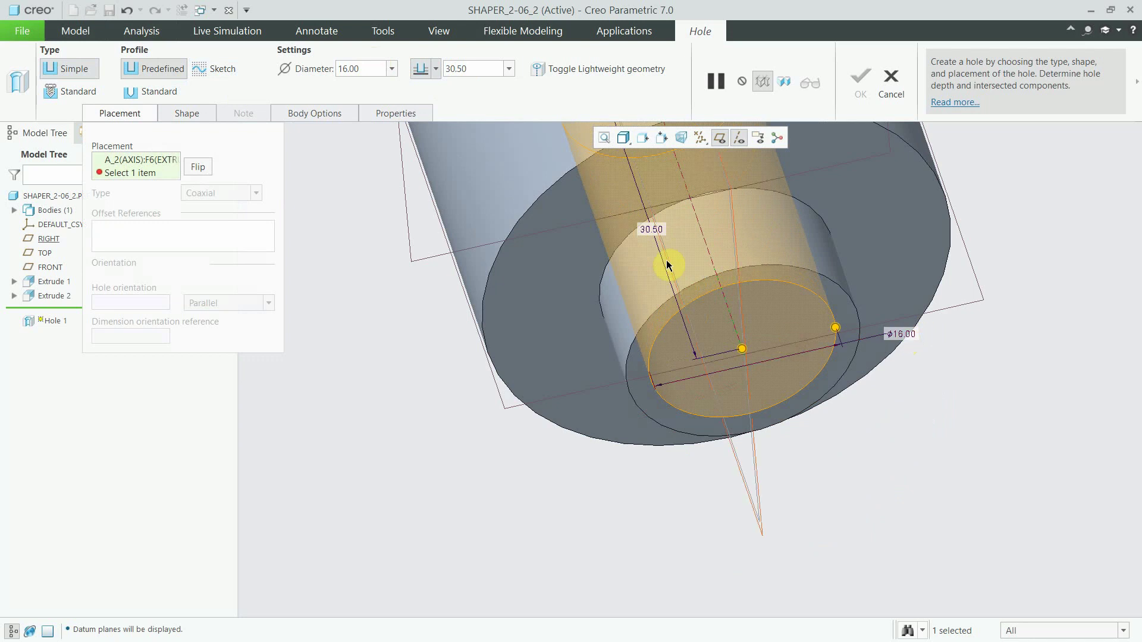
left_click(198, 166)
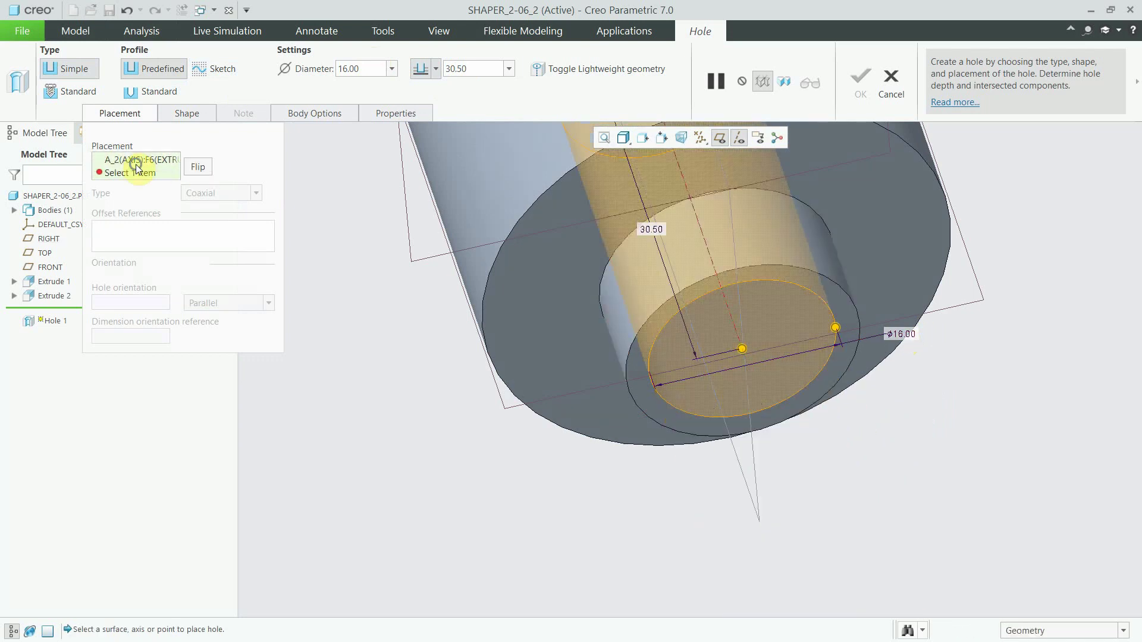
right_click(125, 160)
left_click(163, 174)
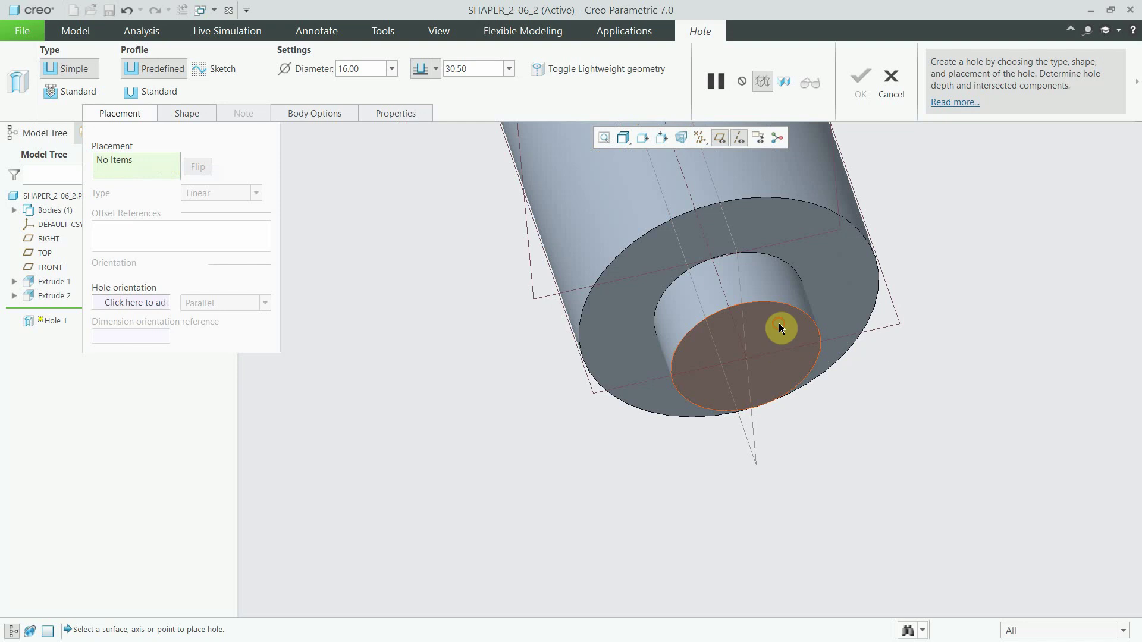
left_click(779, 323)
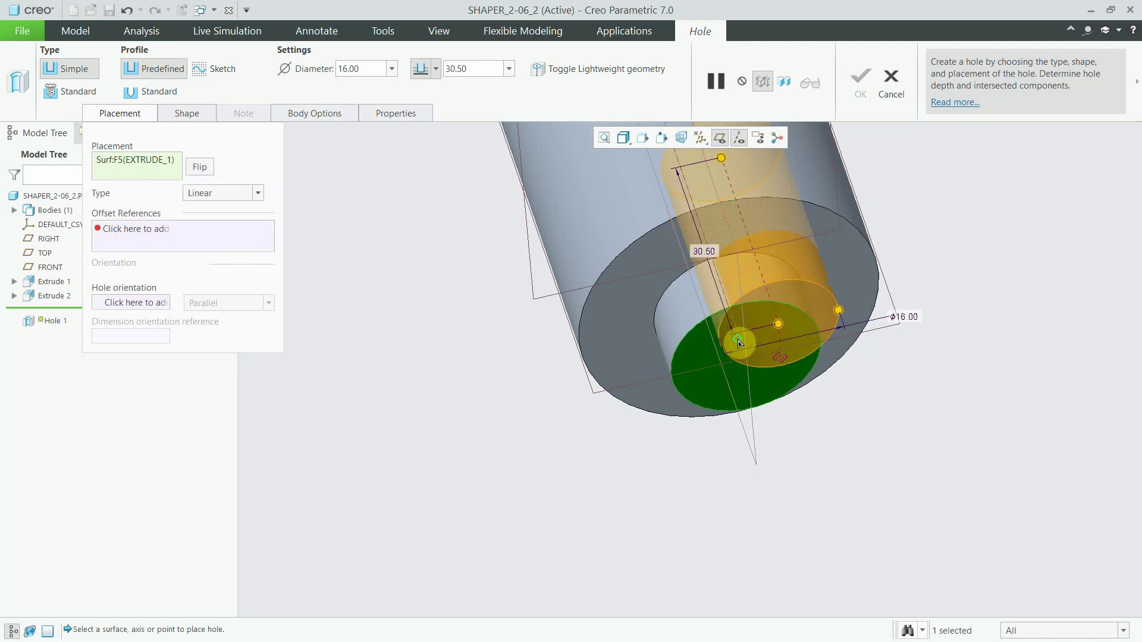
left_click_drag(733, 335, 741, 380)
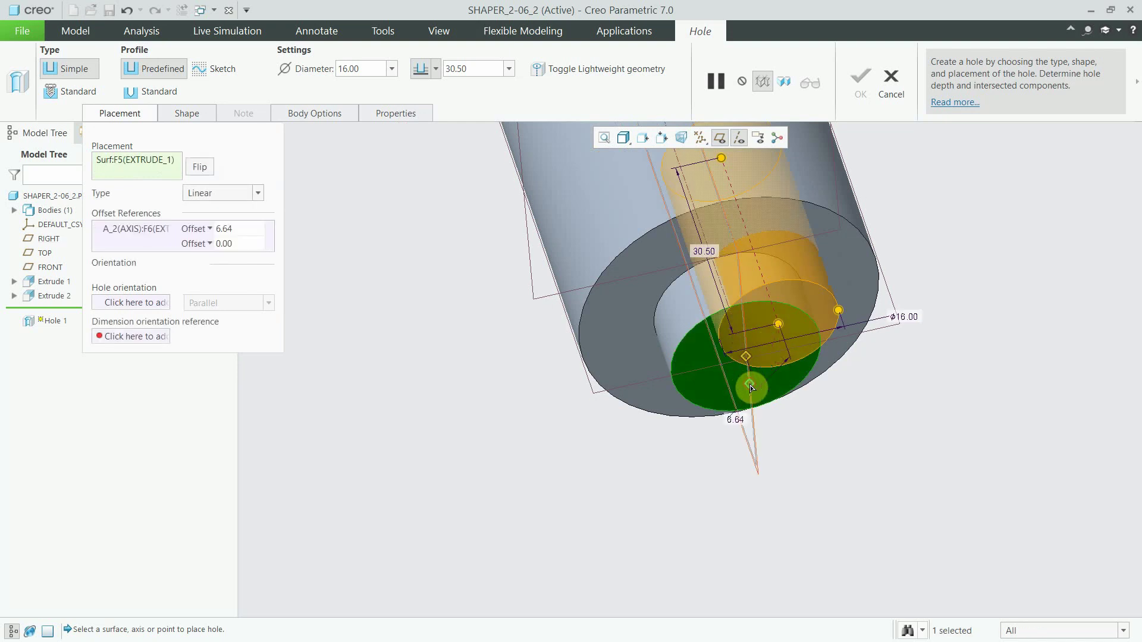
left_click(748, 387)
Set both offsets, from the shaft axis and the RIGHT plane, to 0
double_click(232, 230)
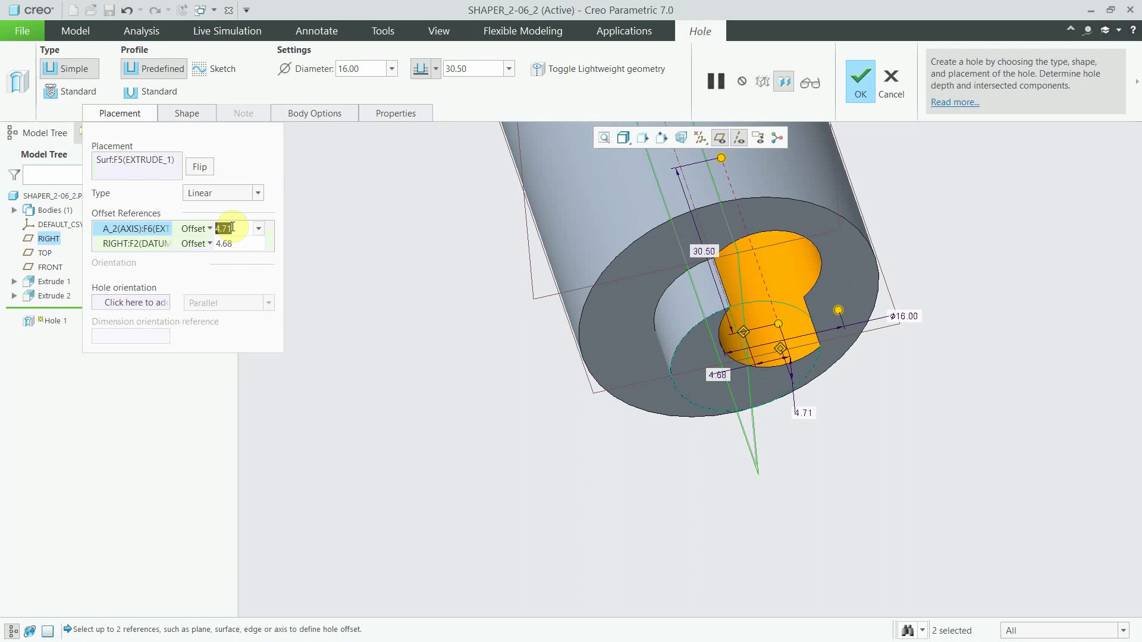
type("0")
key("Return")
double_click(237, 244)
type("00")
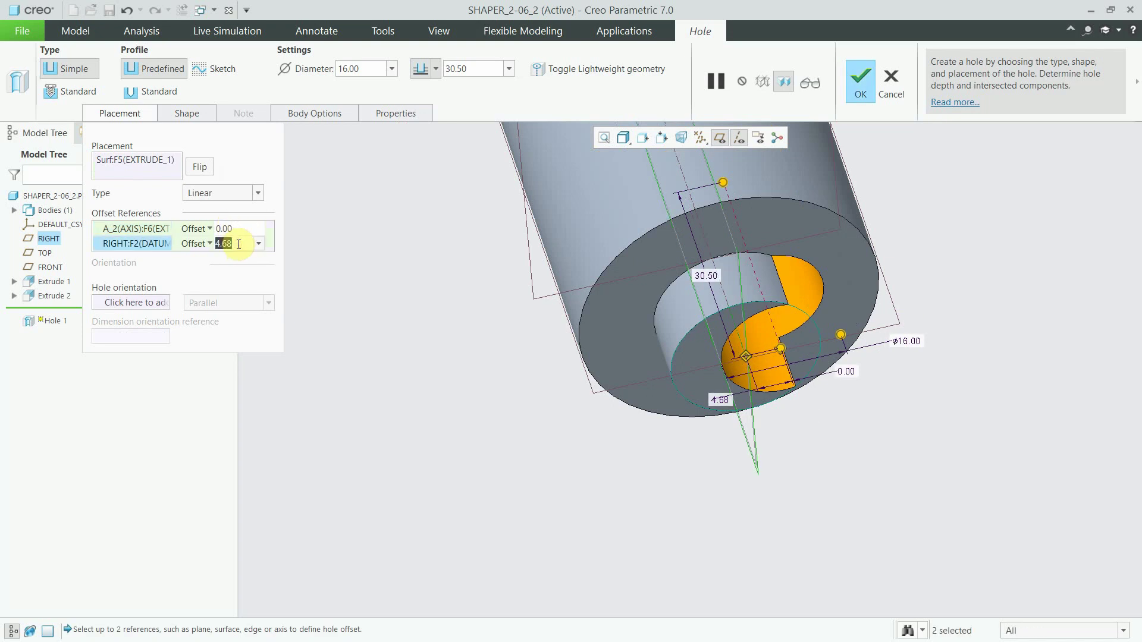
key("Return")
middle_click_drag(644, 387, 628, 393)
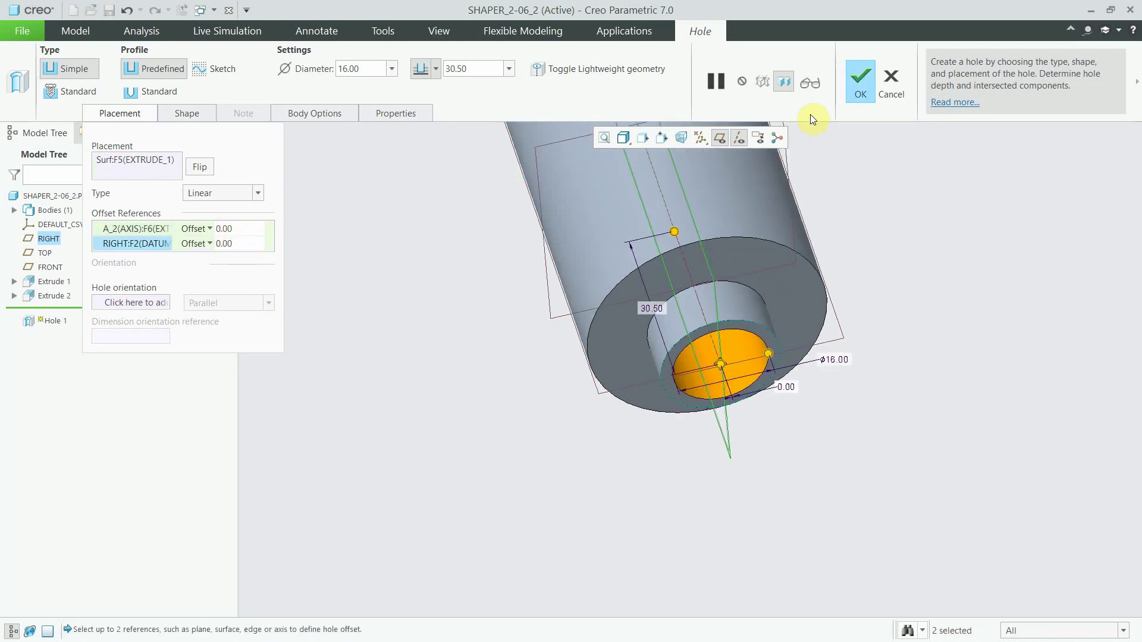
Apply Hole 1, orbit to inspect the bored stub, and hide the datum planes
left_click(858, 92)
middle_click_drag(736, 327, 716, 237)
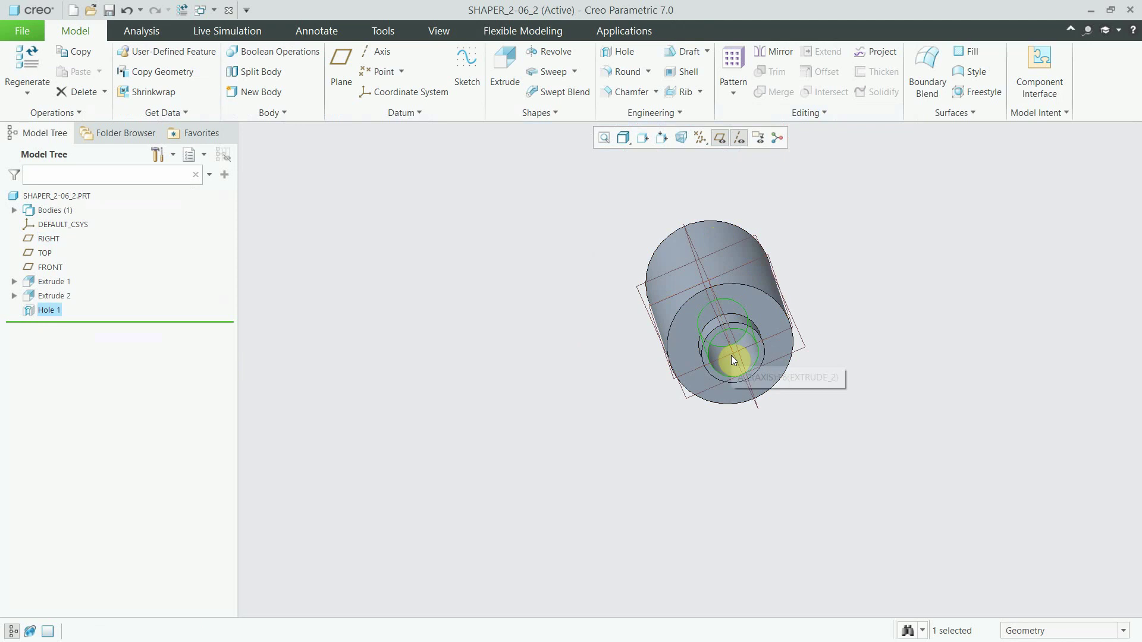
scroll(778, 465, "up", 2)
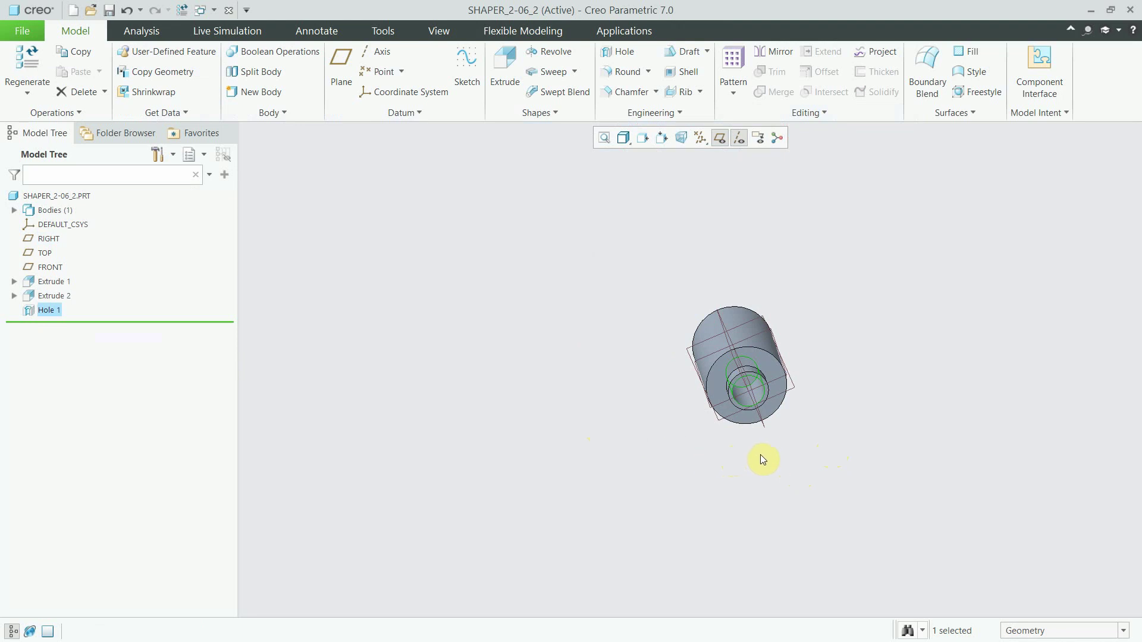
scroll(769, 465, "up", 1)
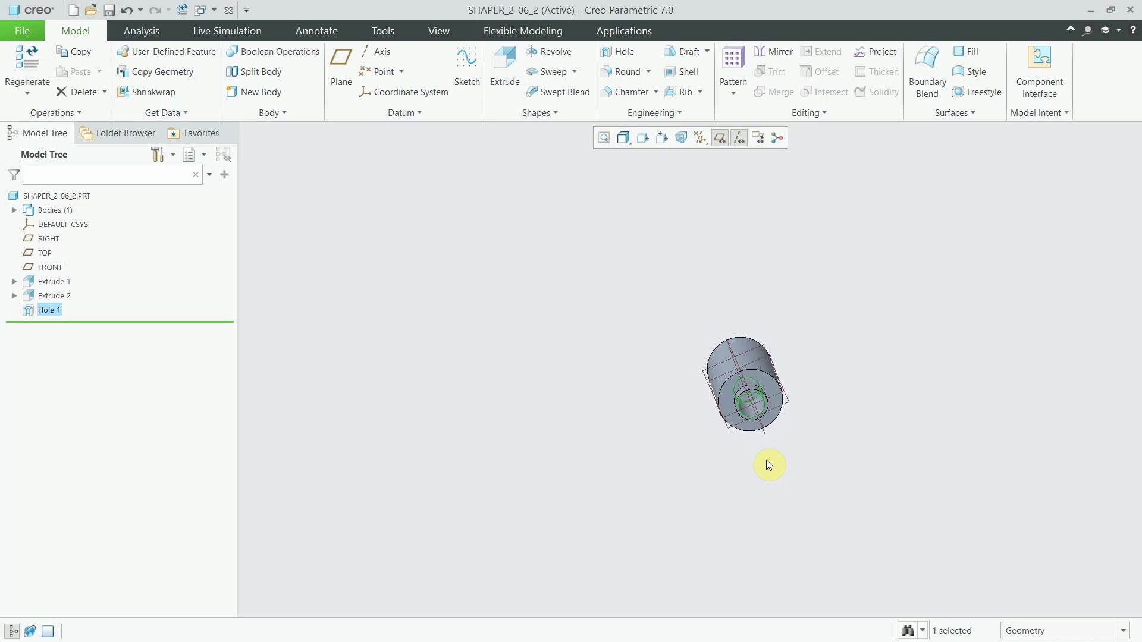
middle_click_drag(766, 460, 680, 433)
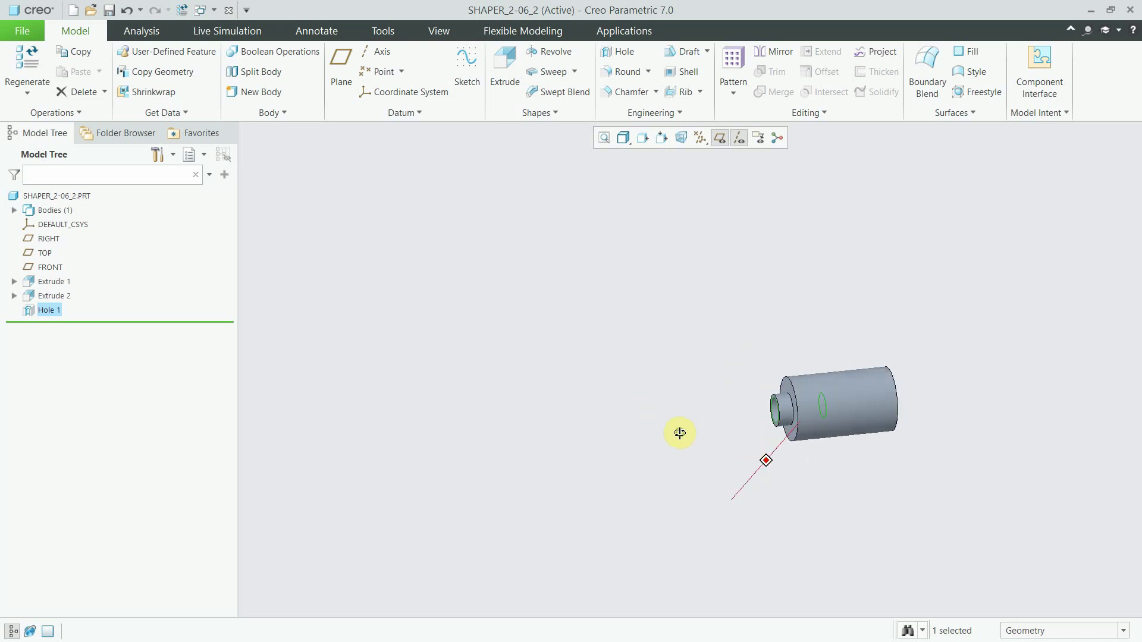
scroll(771, 433, "up", 2)
scroll(747, 411, "down", 4)
scroll(747, 412, "down", 2)
left_click(719, 138)
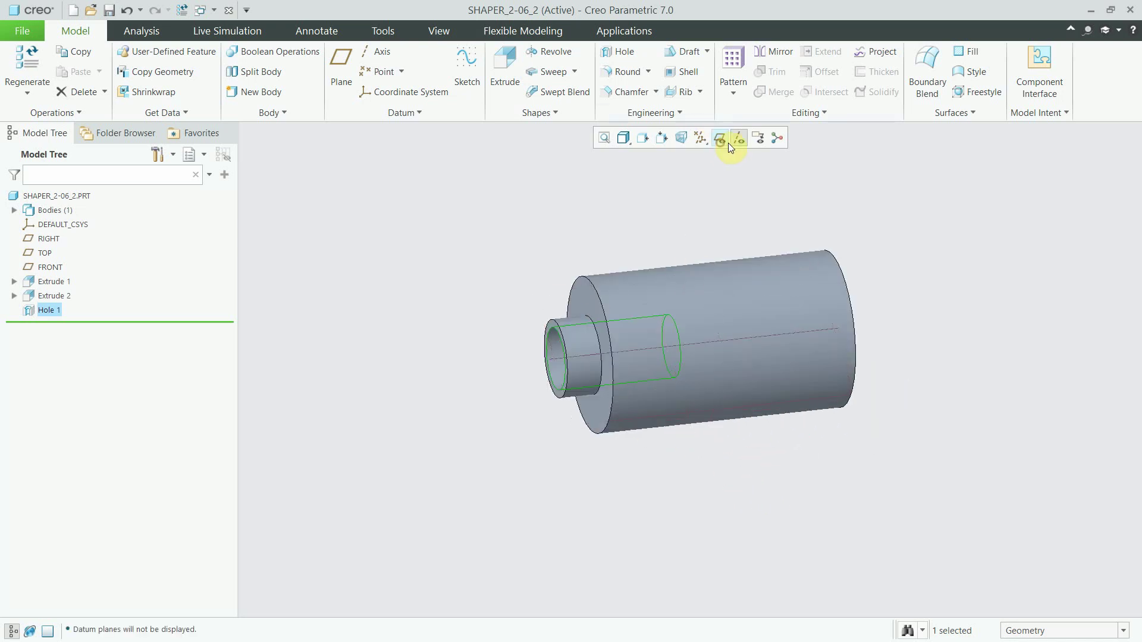
Turn off datum axis display
left_click(741, 142)
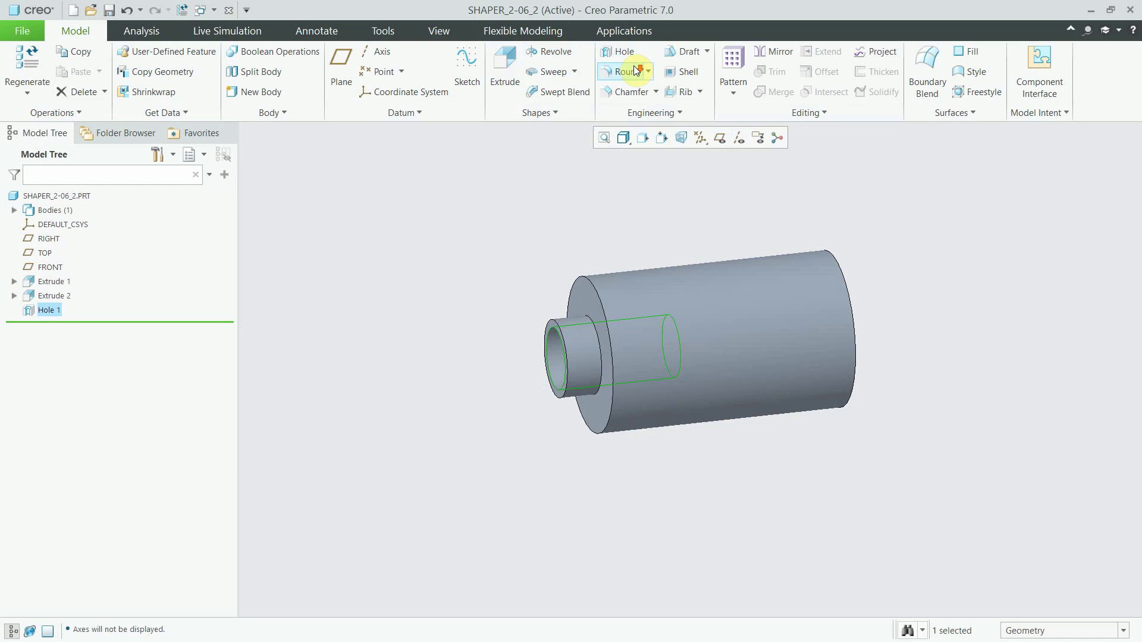
Orbit to the main cylinder's far end face and start Extrude 3 sketched on it
scroll(635, 70, "down", 1)
scroll(635, 70, "up", 1)
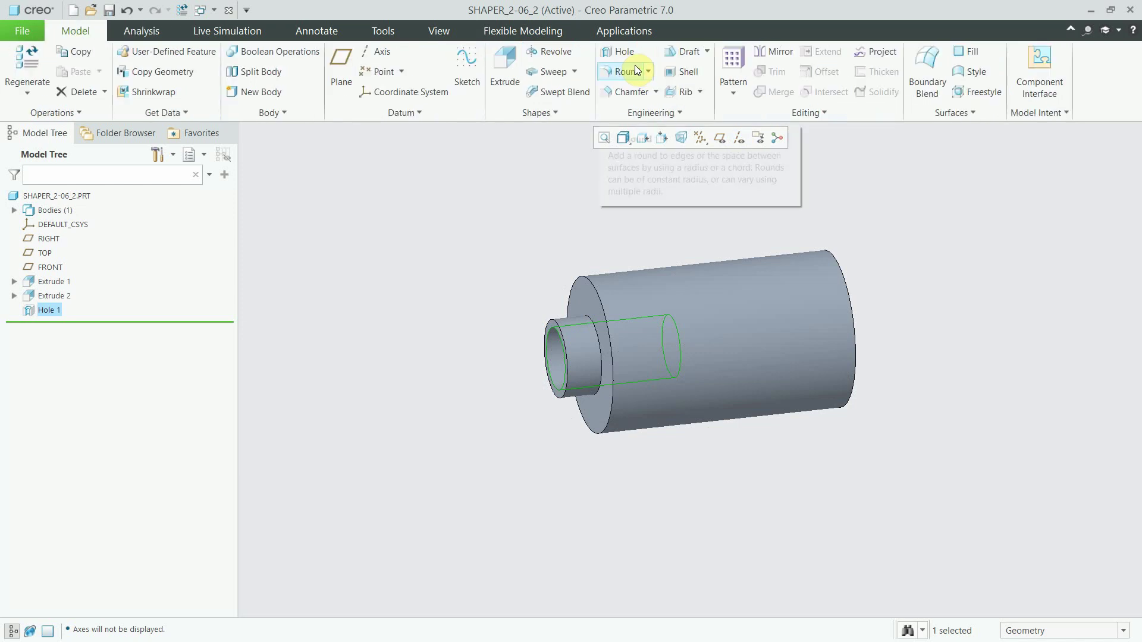
scroll(634, 67, "down", 1)
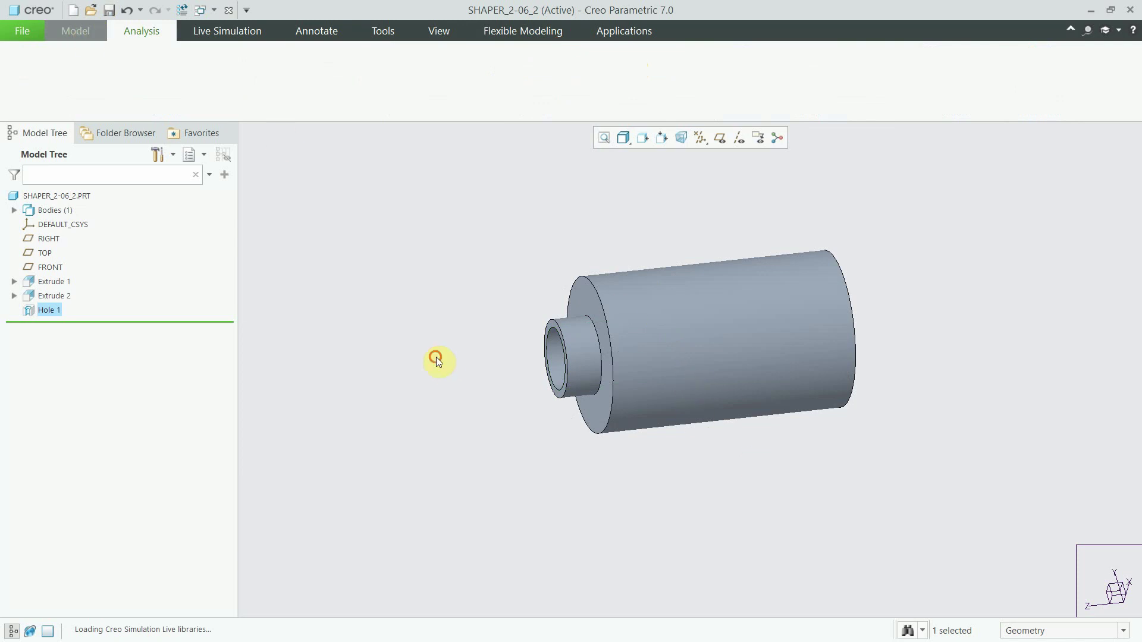
left_click(603, 140)
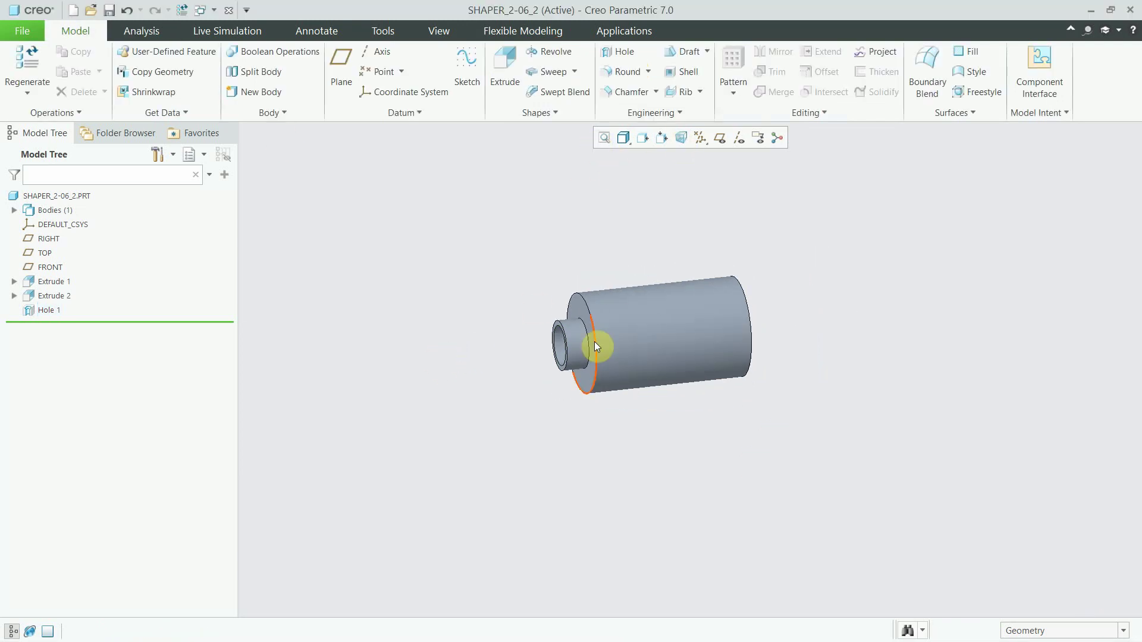
scroll(596, 345, "down", 3)
scroll(573, 359, "up", 5)
mouse_move(587, 388)
middle_mouse_down()
mouse_move(547, 408)
mouse_move(580, 399)
mouse_move(604, 413)
mouse_move(573, 397)
middle_mouse_up()
mouse_move(585, 404)
middle_mouse_down()
mouse_move(576, 412)
mouse_move(559, 399)
middle_mouse_up()
scroll(600, 364, "up", 5)
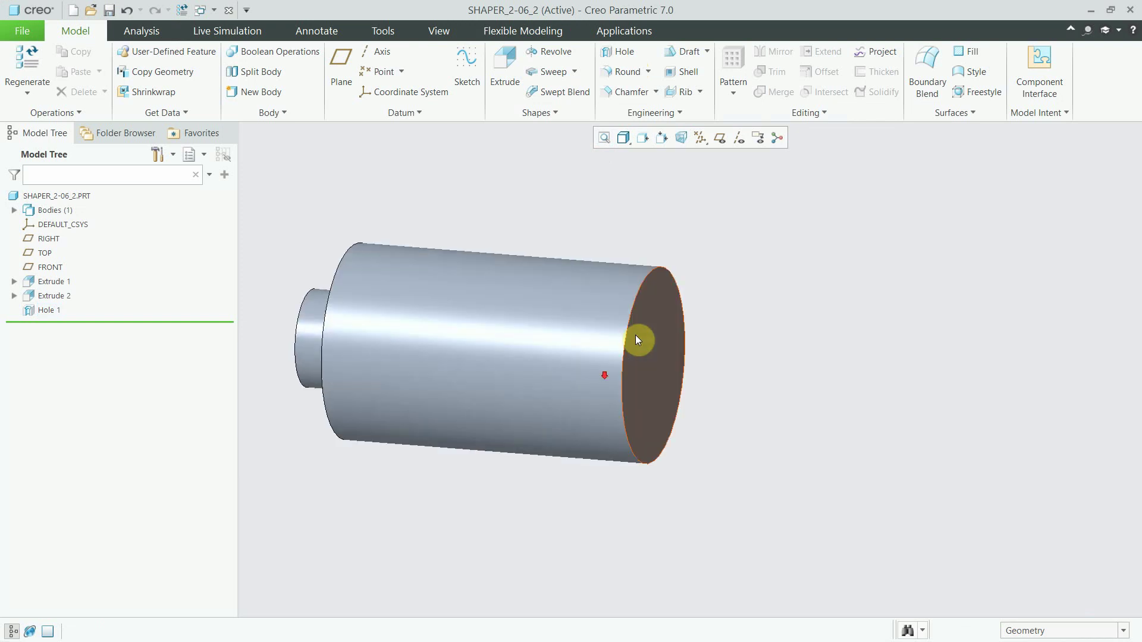
left_click(659, 310)
left_click(505, 65)
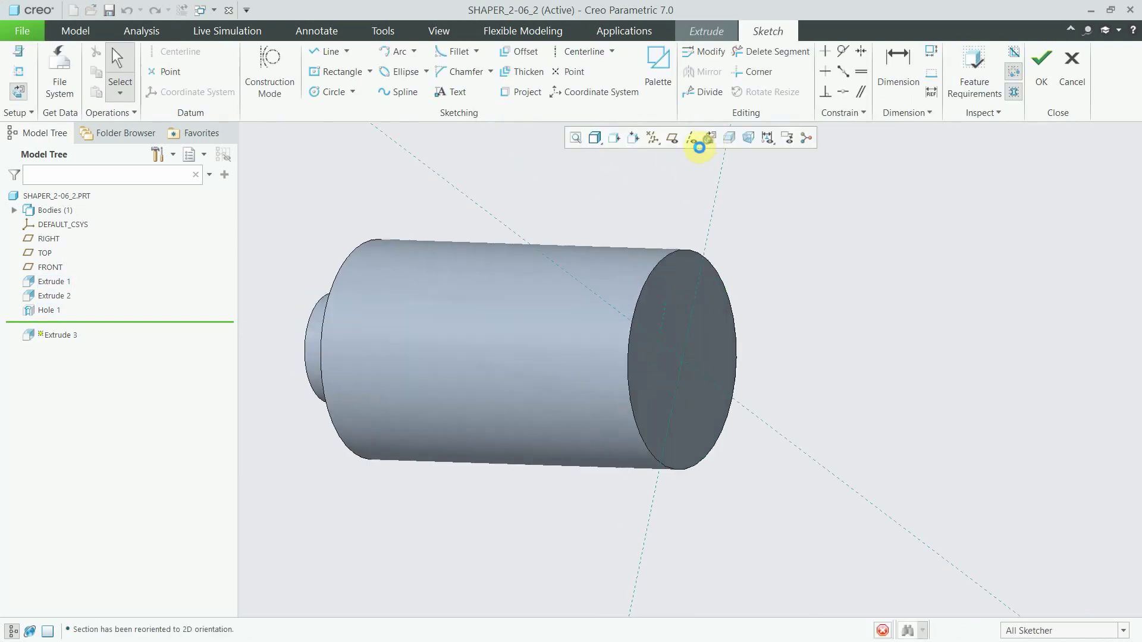
Sketch concentric circles on the end face, setting the inner one to Ø20
left_click(696, 144)
left_click(326, 92)
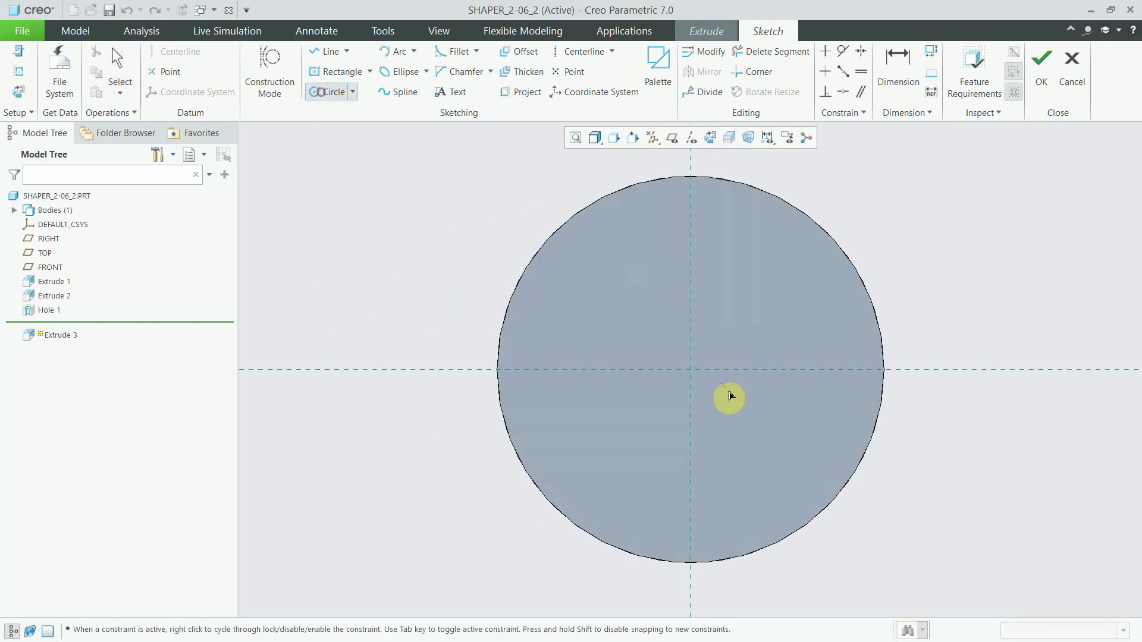
left_click(691, 371)
left_click(802, 521)
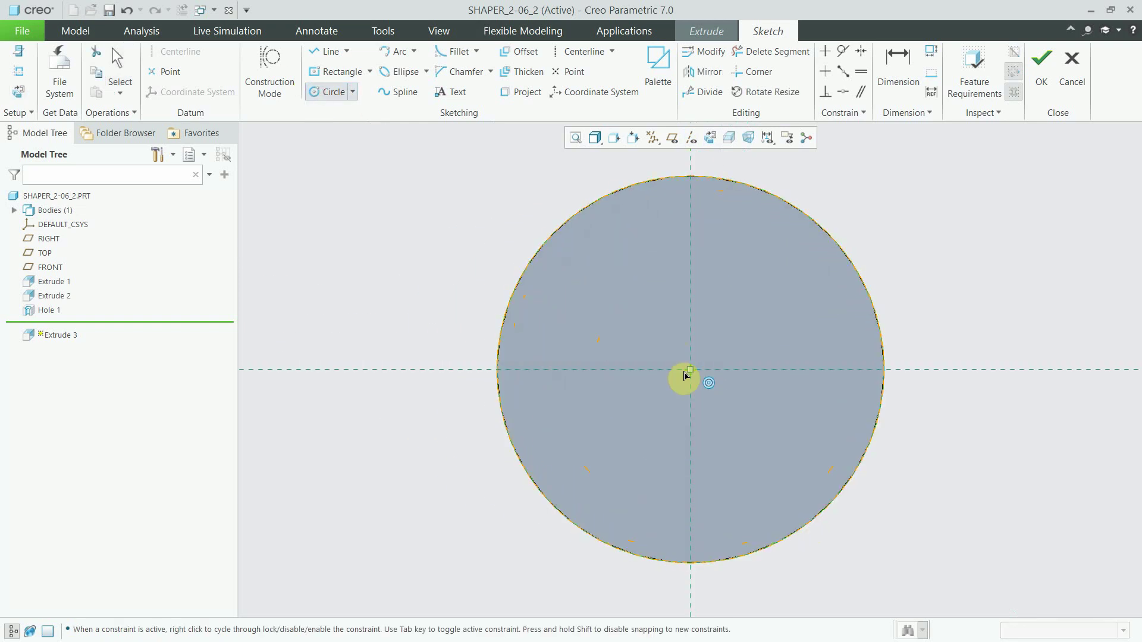
left_click(690, 370)
left_click(746, 464)
middle_click(726, 410)
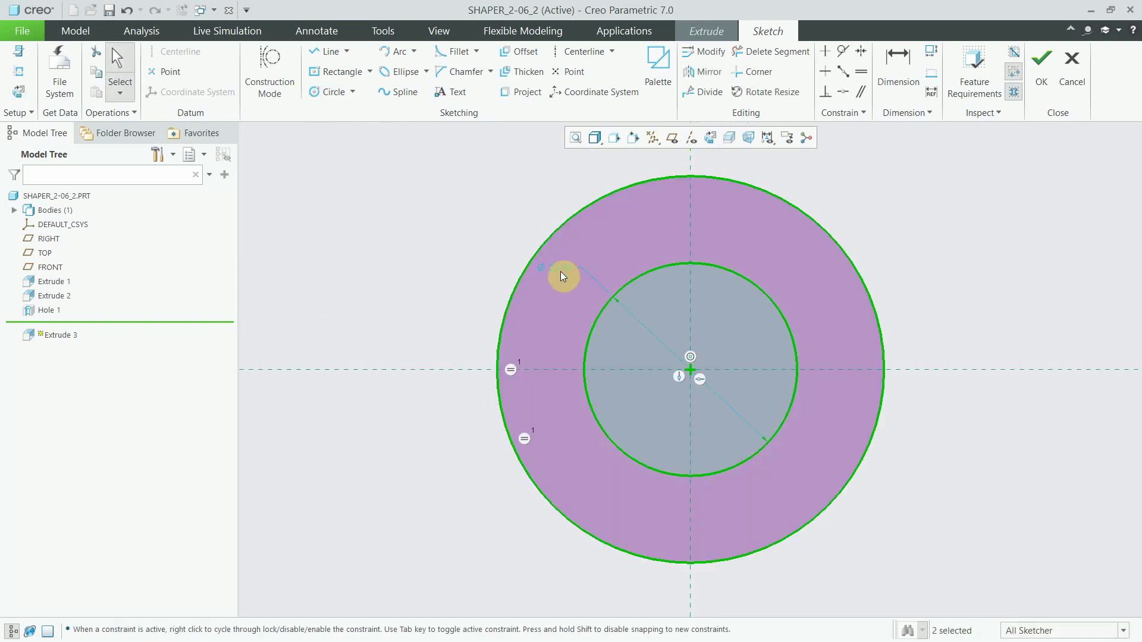
double_click(560, 272)
type("20")
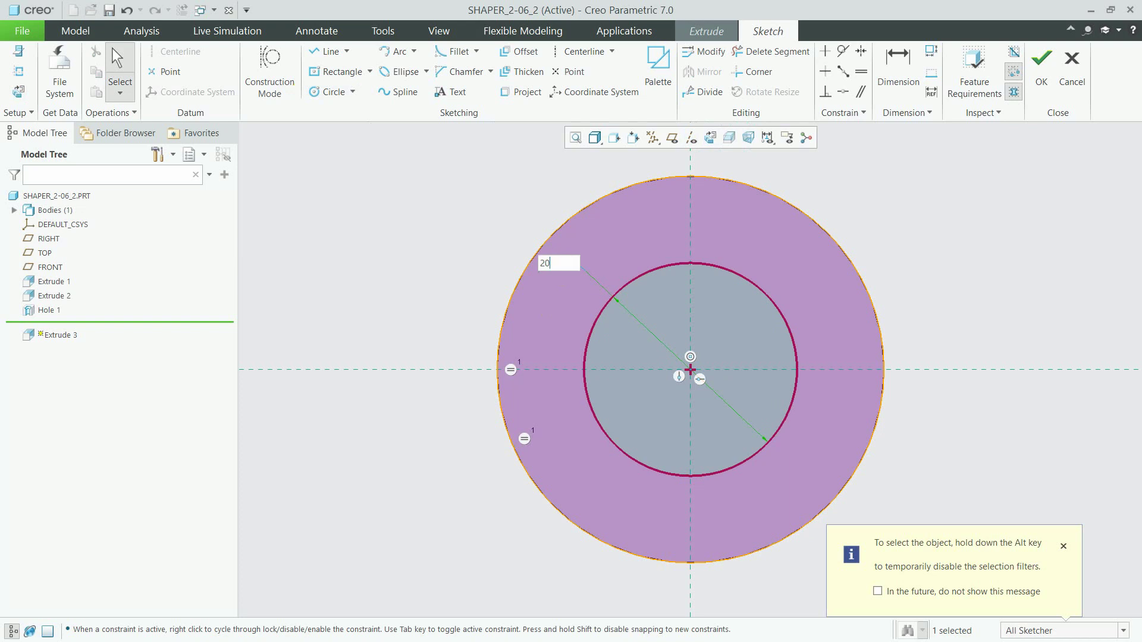
key("Return")
Cut Extrude 3 15 mm deep into the part, leaving a Ø20 stub
left_click(1041, 65)
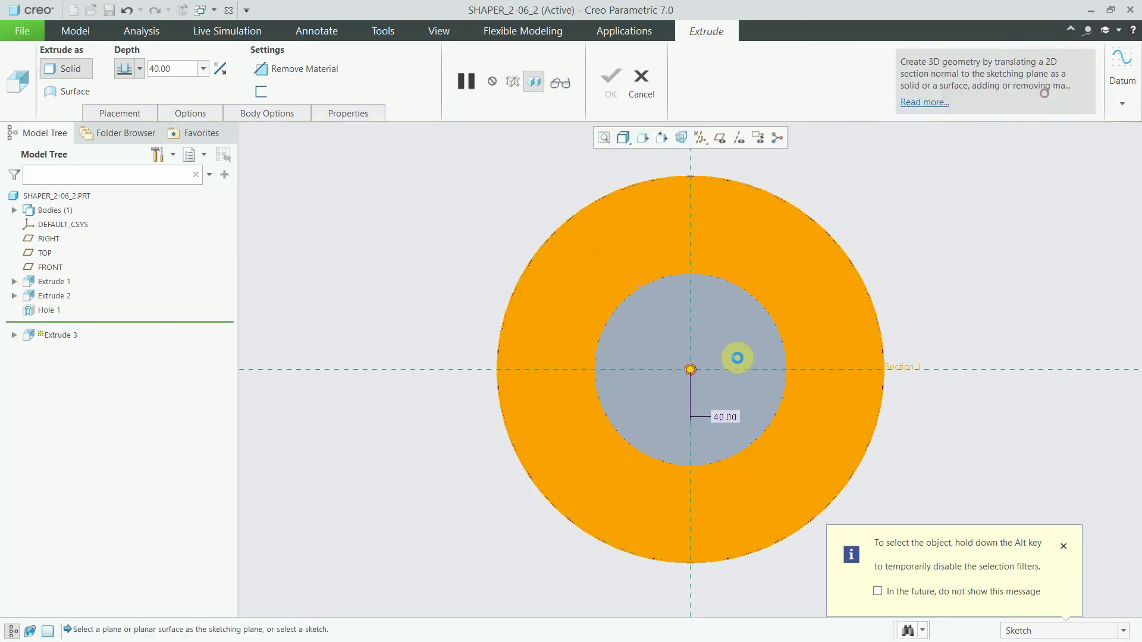
left_click(219, 69)
double_click(182, 71)
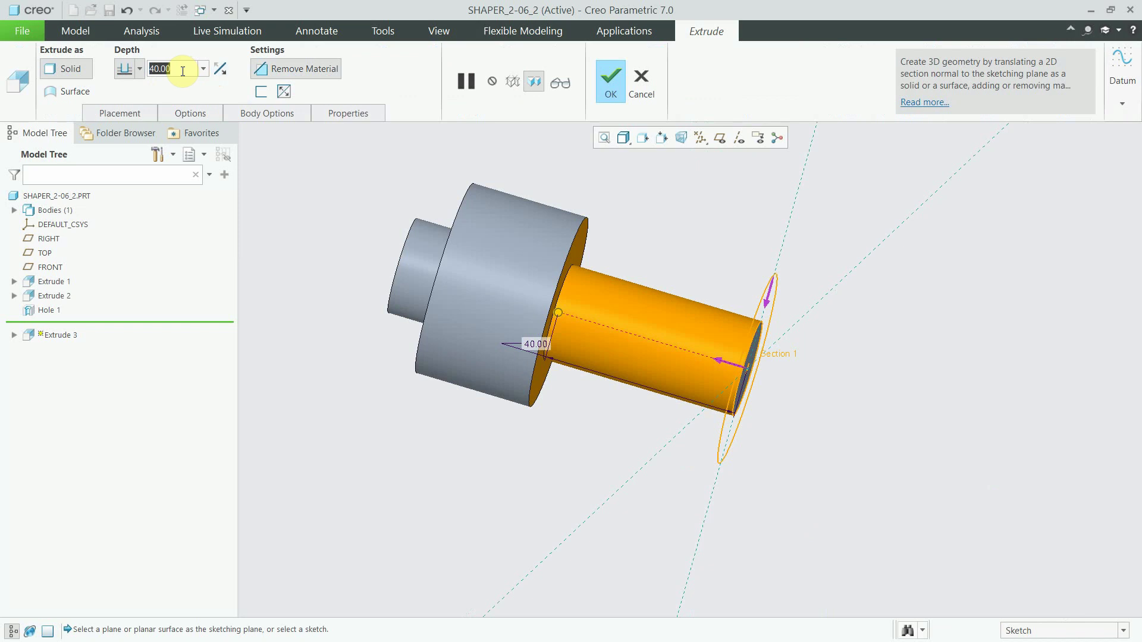
type("15")
key("Return")
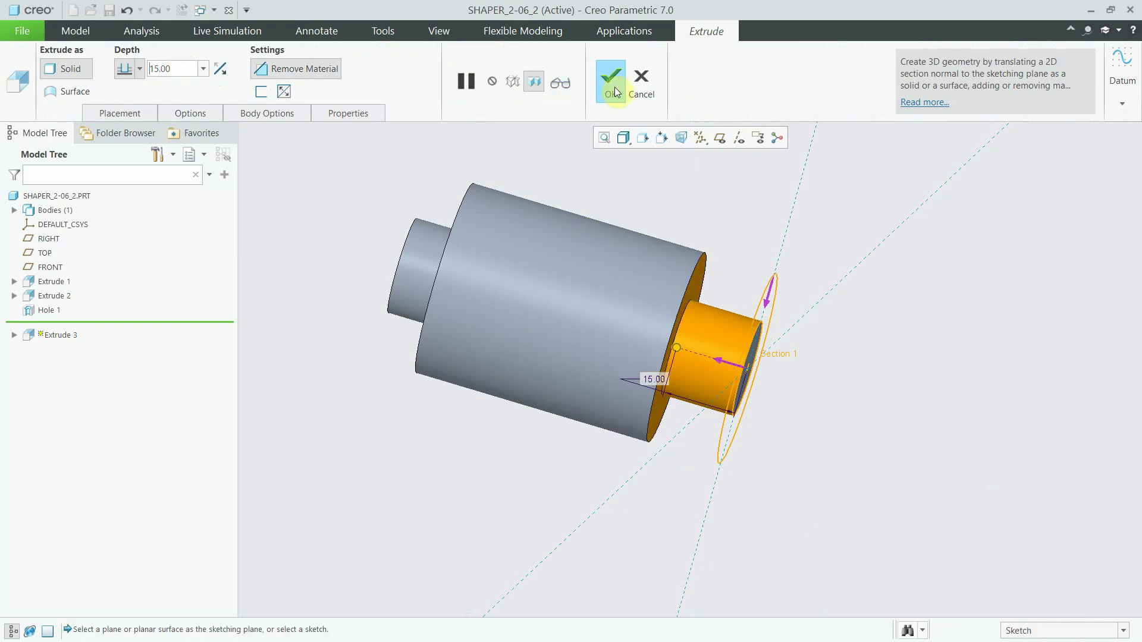
left_click(615, 90)
left_click(701, 371)
Place a hole on the stepped end face, centred with RIGHT and axis offsets of 0
left_click(617, 50)
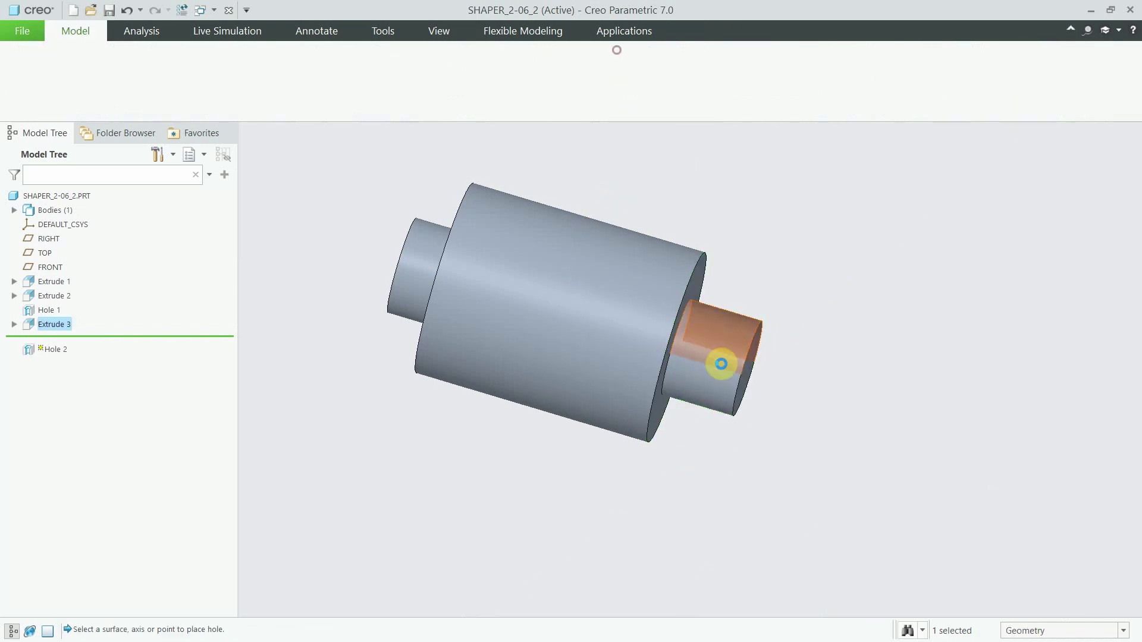
middle_click_drag(720, 363, 675, 352)
left_click(757, 362)
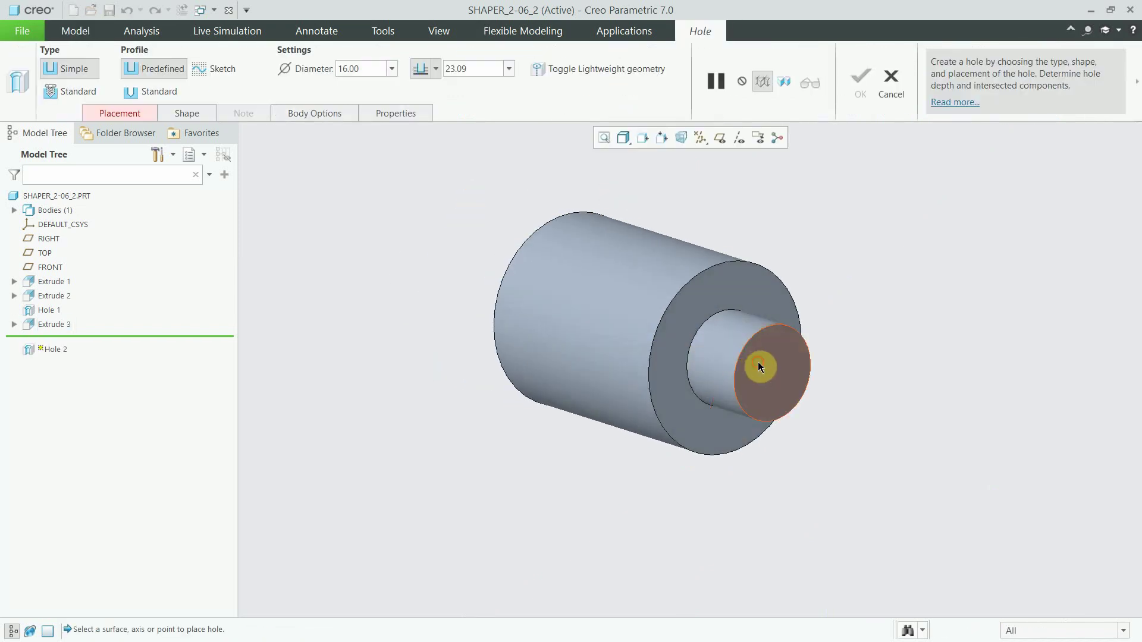
left_click(721, 139)
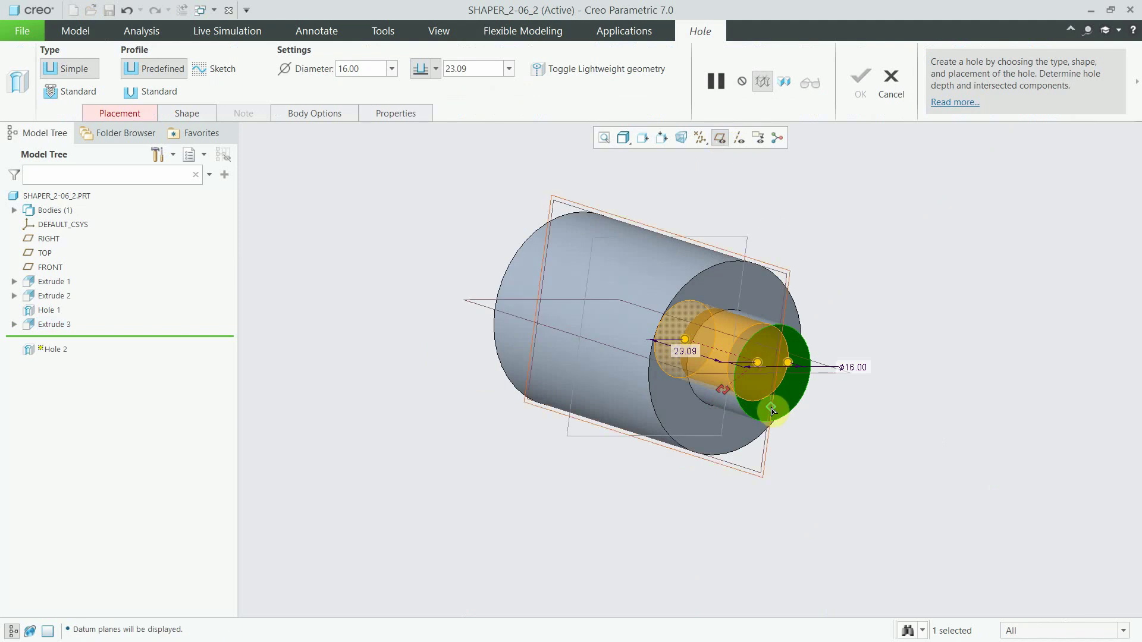
left_click(720, 138)
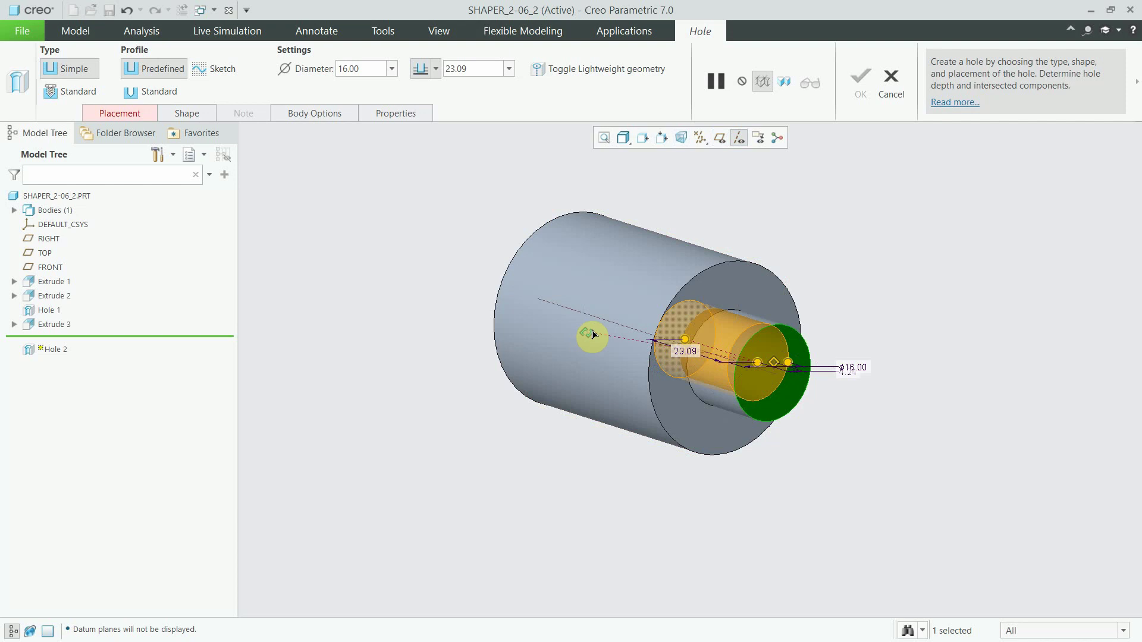
left_click(609, 321)
left_click(120, 113)
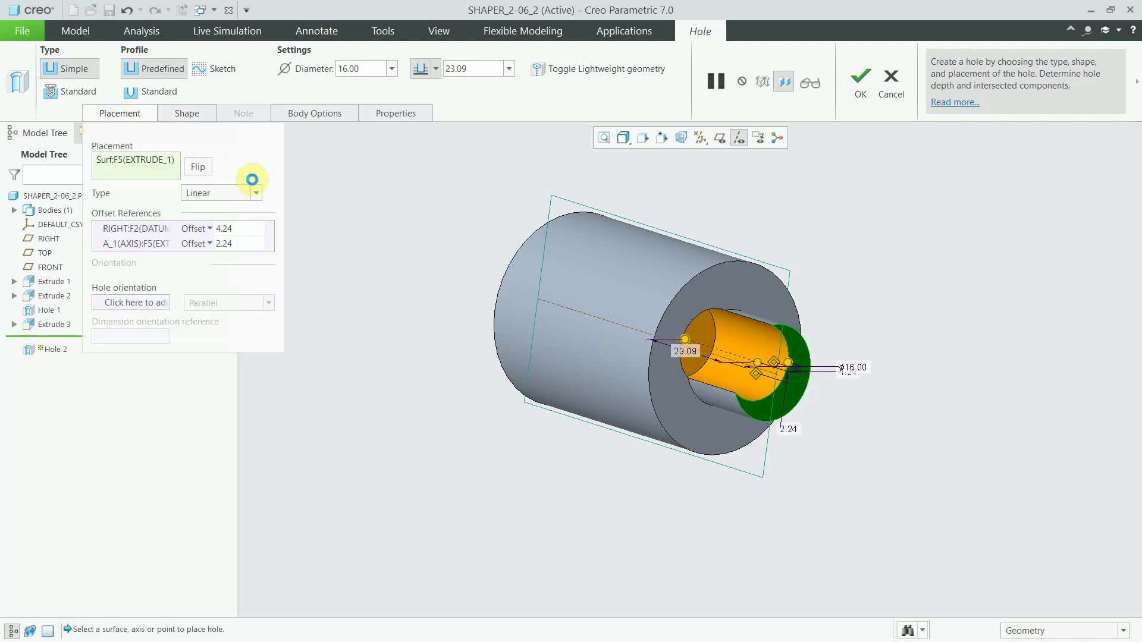
left_click(246, 229)
type("0")
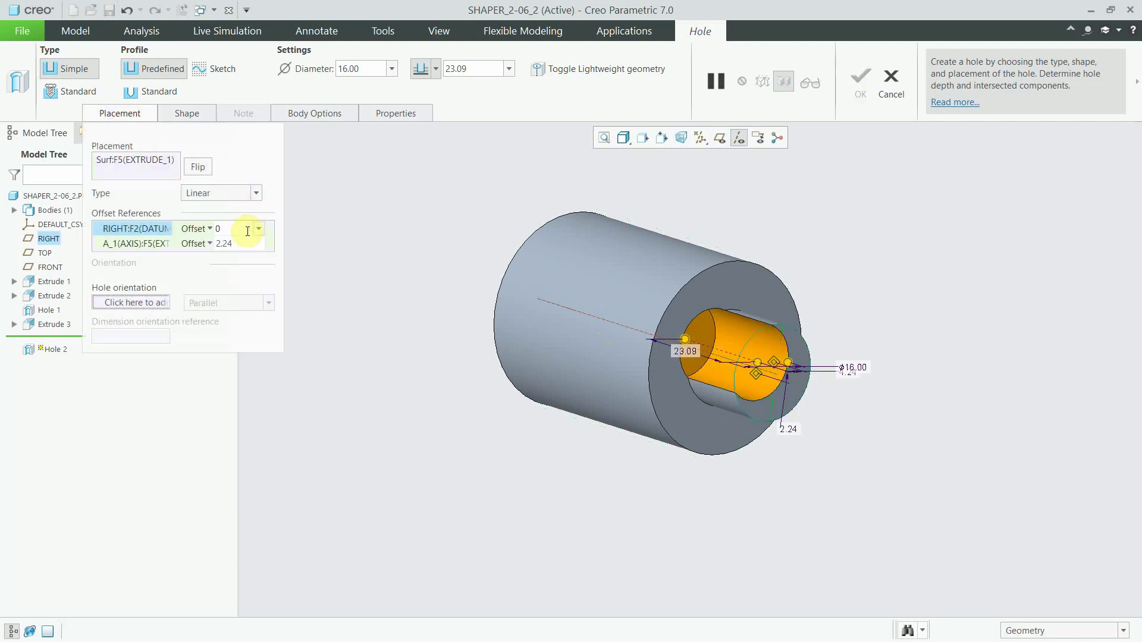
left_click(234, 243)
type("0")
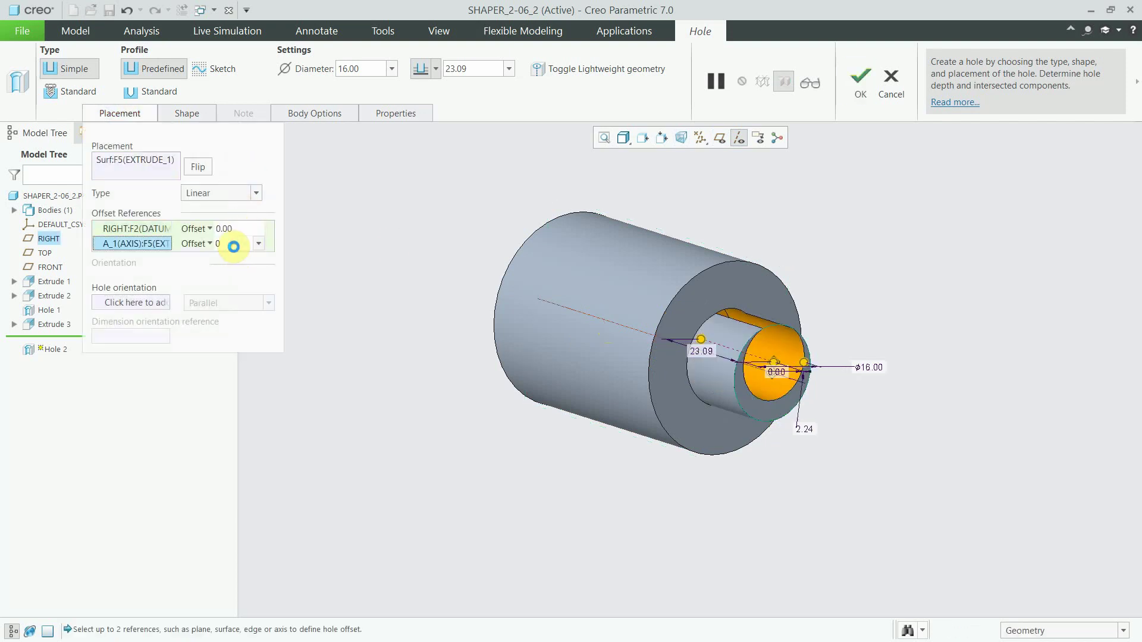
Give the hole a 12 diameter with depth To Selected at a chosen surface, and finish it
double_click(370, 71)
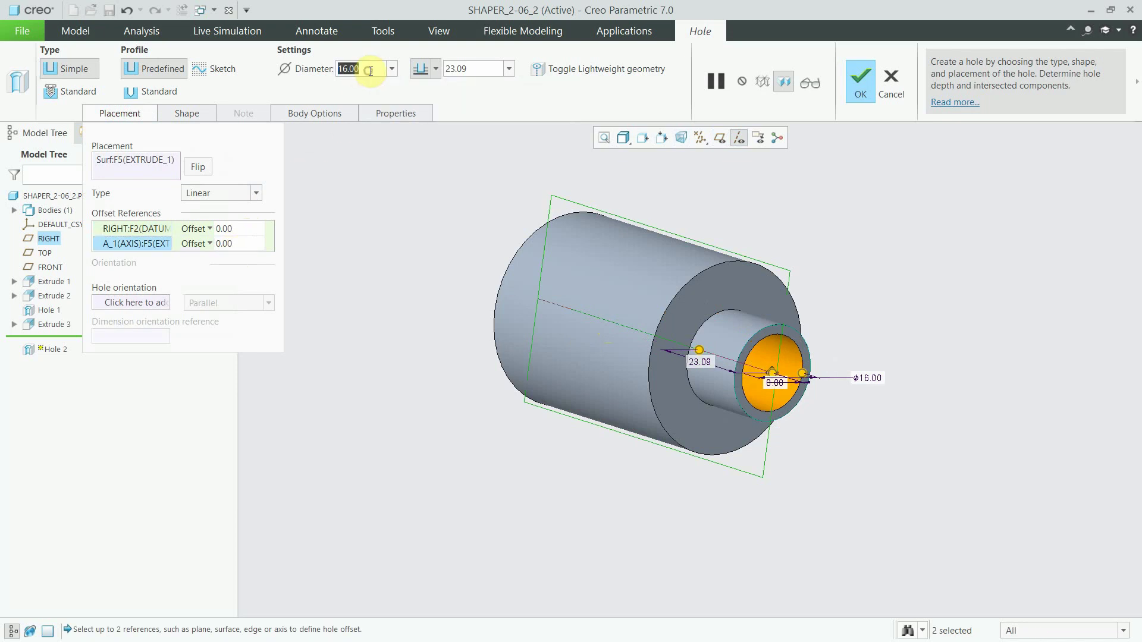
type("12")
key("Return")
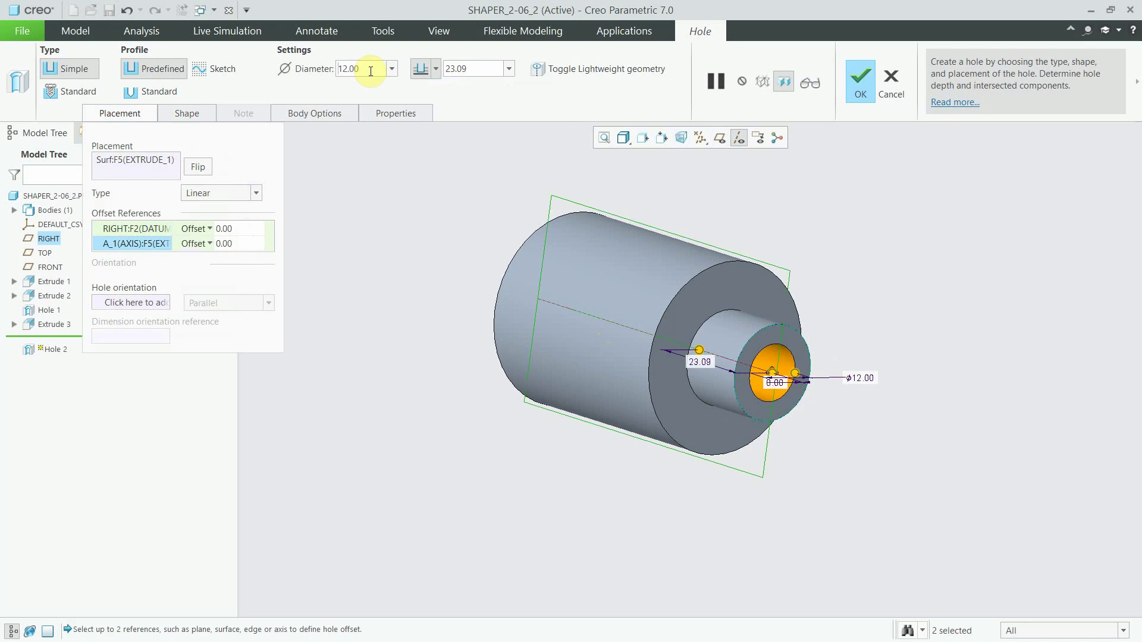
left_click(435, 68)
left_click(421, 195)
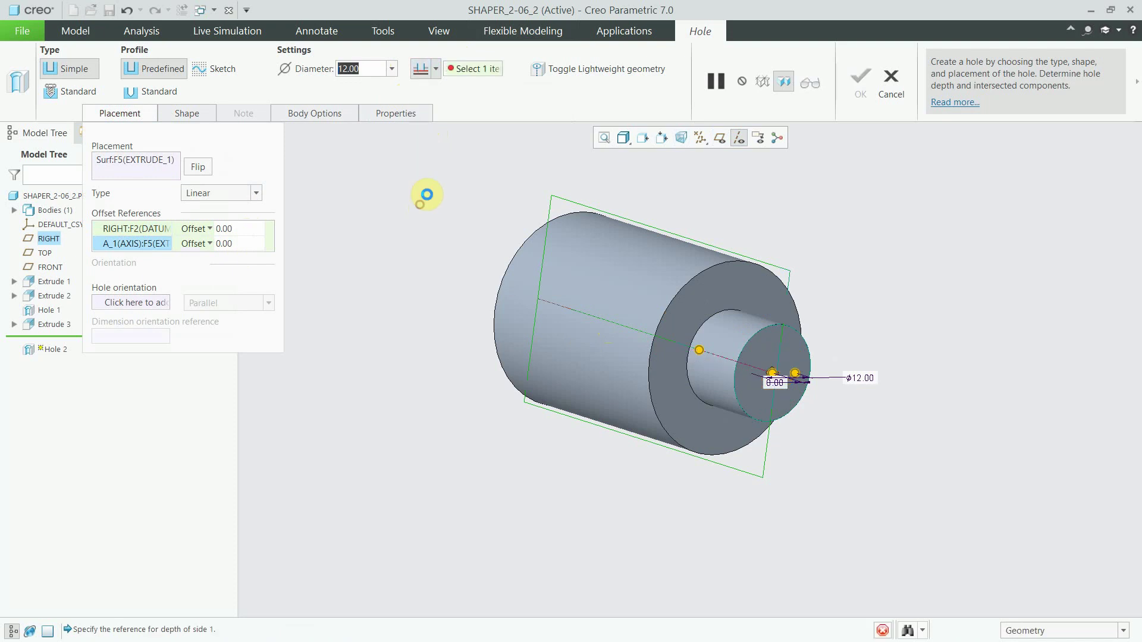
middle_click_drag(594, 268, 836, 369)
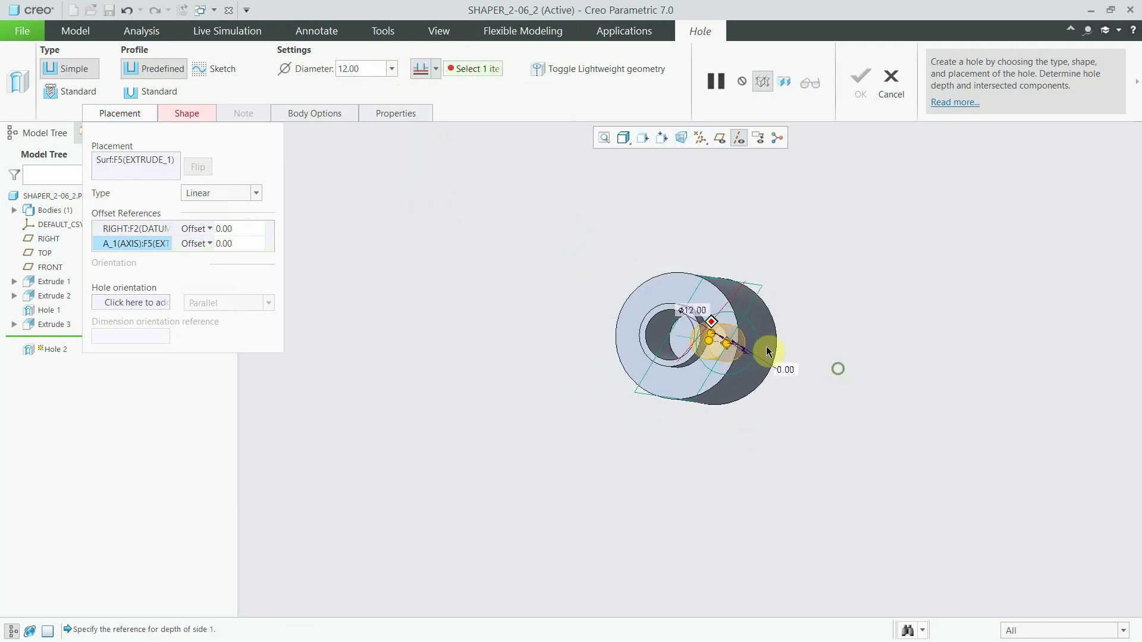
scroll(683, 338, "up", 2)
scroll(699, 305, "up", 3)
left_click(698, 305)
scroll(699, 305, "down", 5)
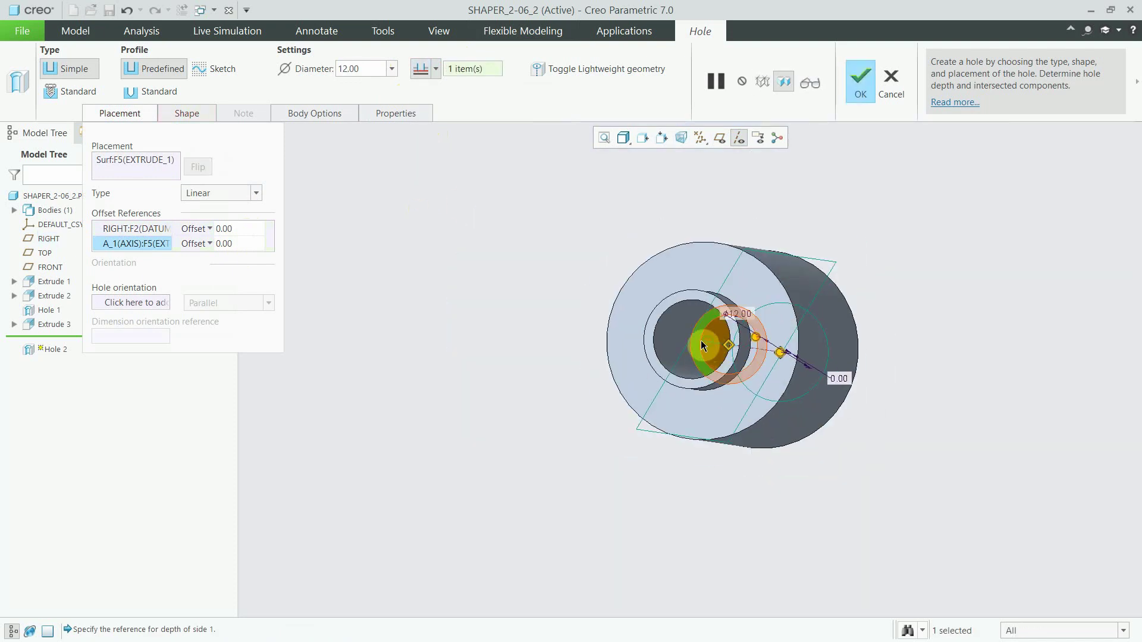
middle_click_drag(699, 305, 575, 272)
left_click(850, 89)
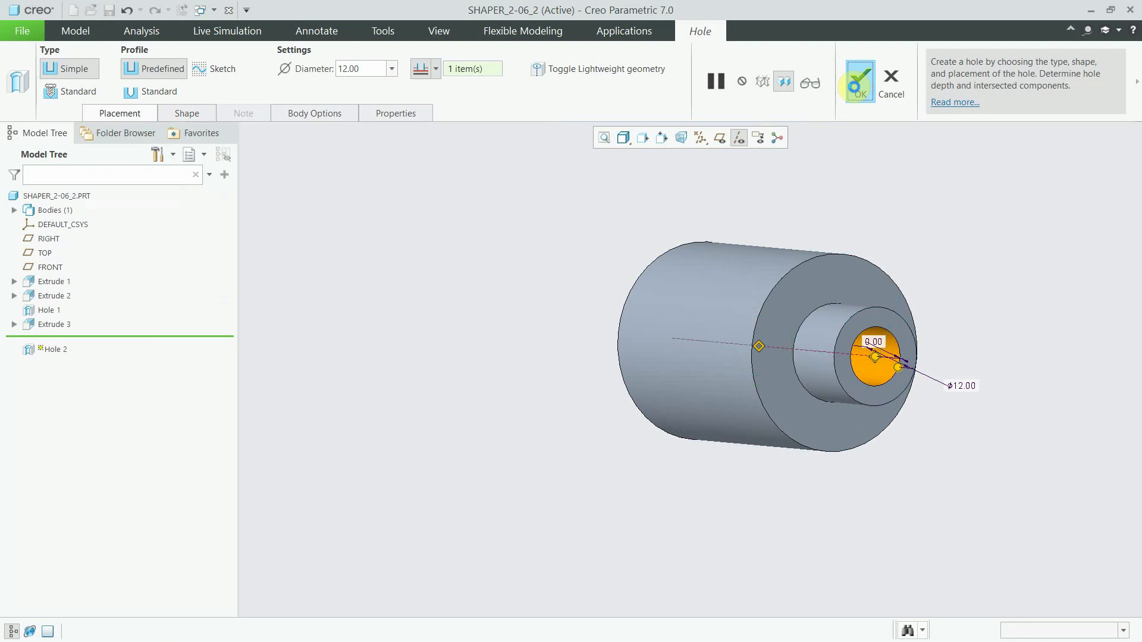
scroll(716, 318, "down", 3)
scroll(715, 323, "up", 3)
Hide the axes, orbit to a side view, and start a Revolve on the datum plane through the shaft
left_click(735, 141)
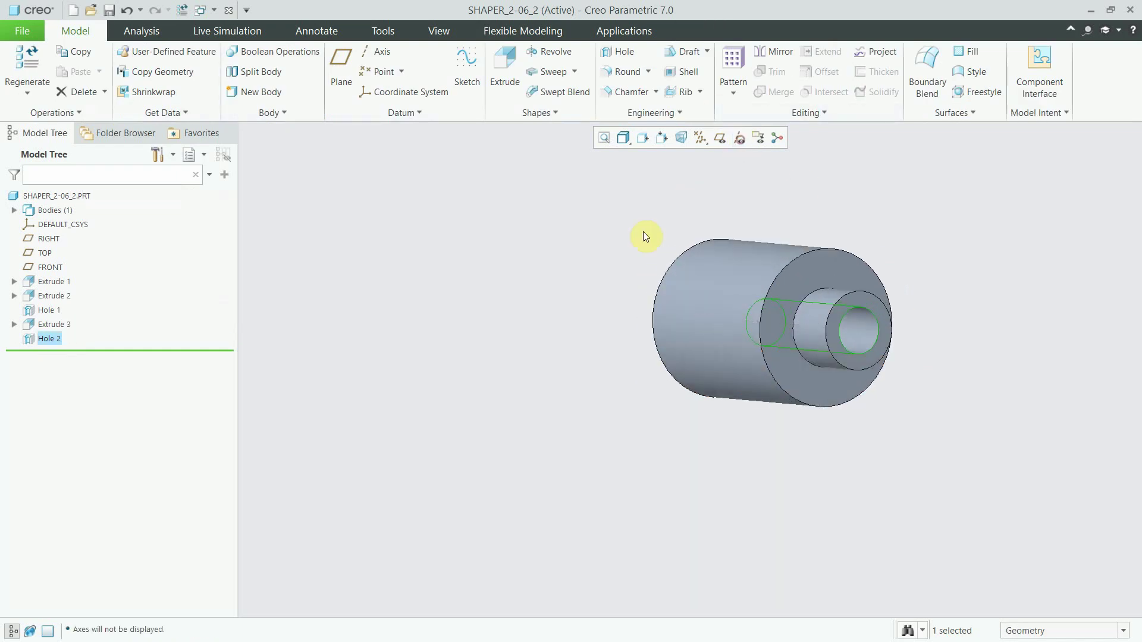
left_click(534, 424)
scroll(538, 423, "down", 2)
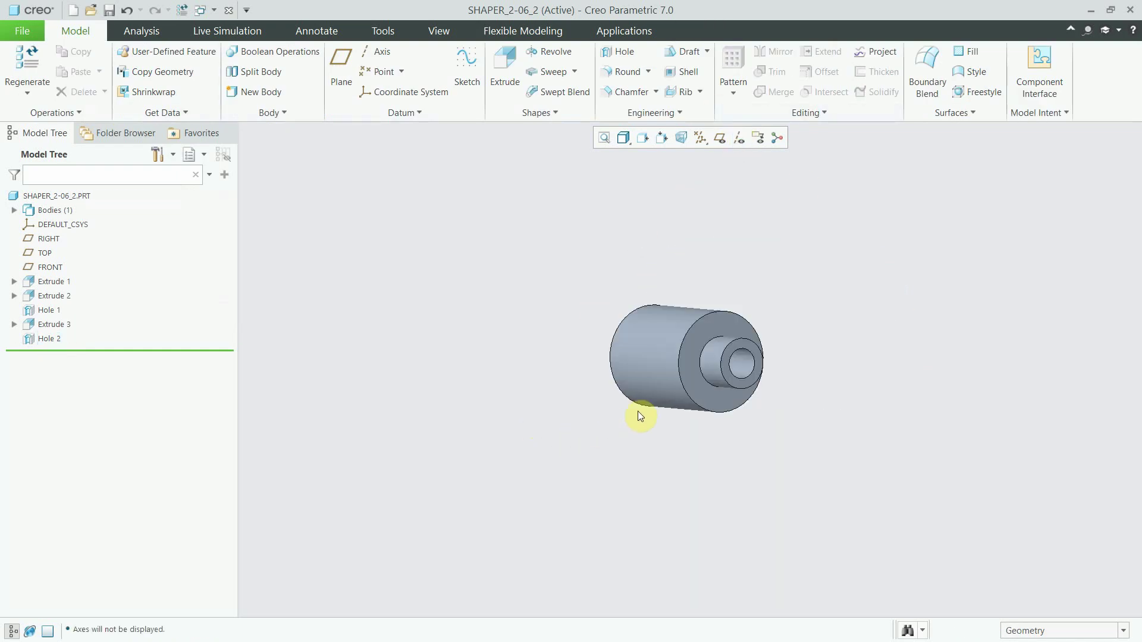
scroll(736, 396, "up", 2)
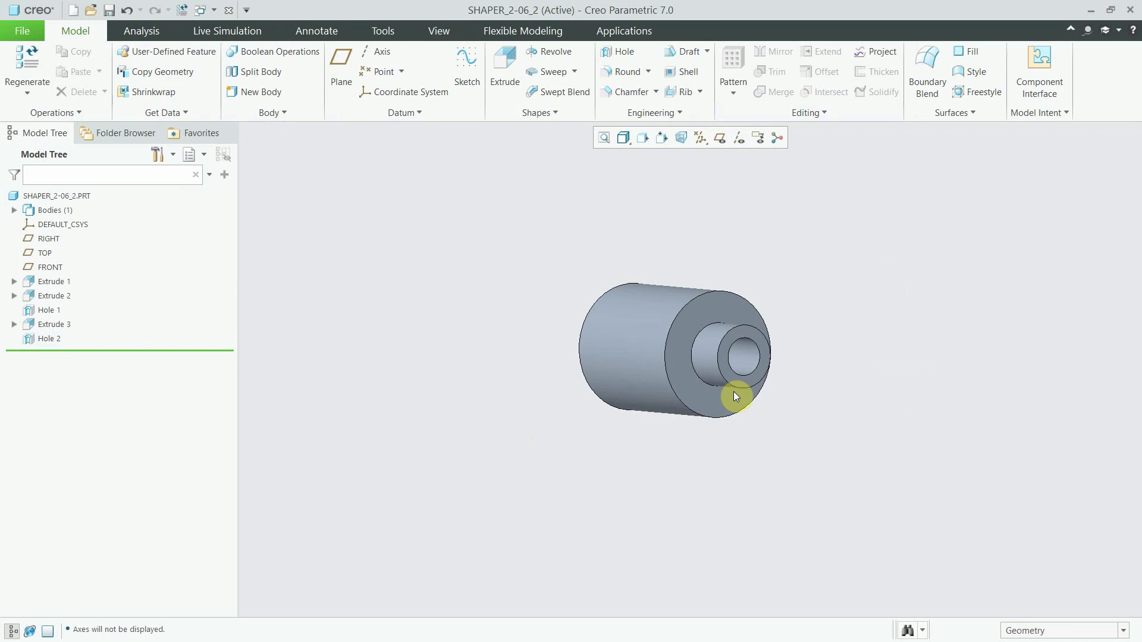
middle_click_drag(723, 326, 755, 331)
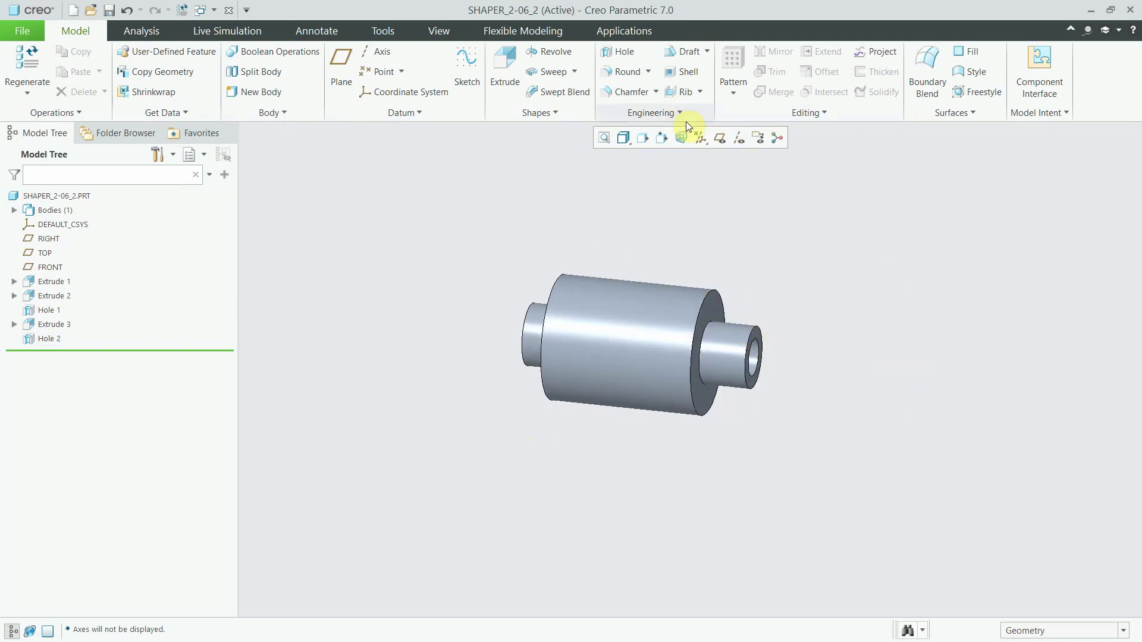
left_click(717, 139)
left_click(541, 278)
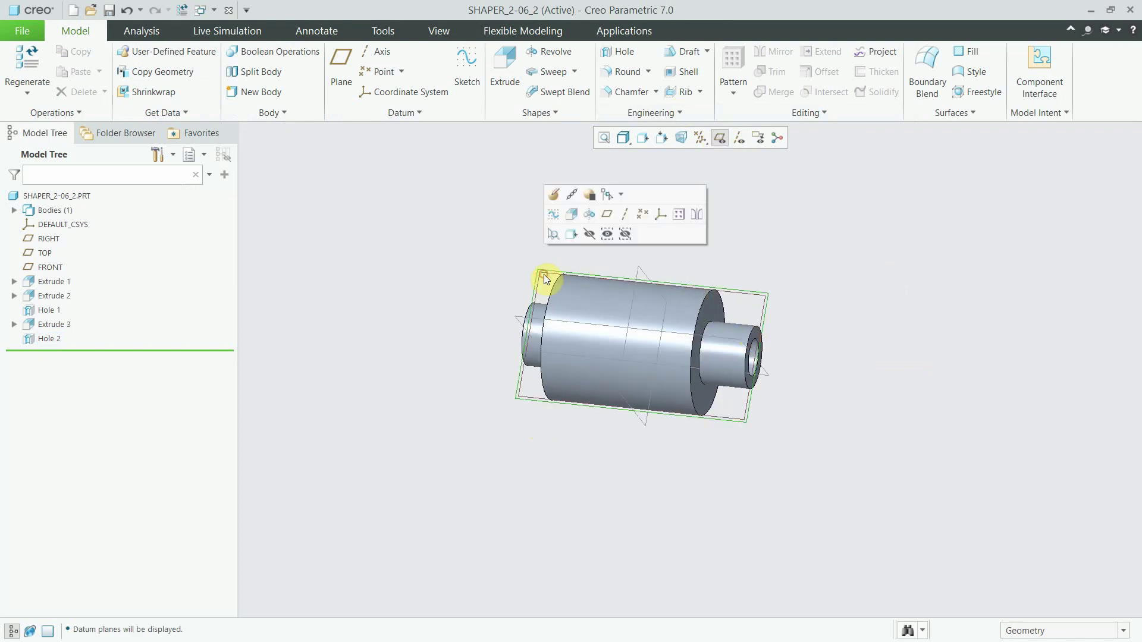
left_click(548, 52)
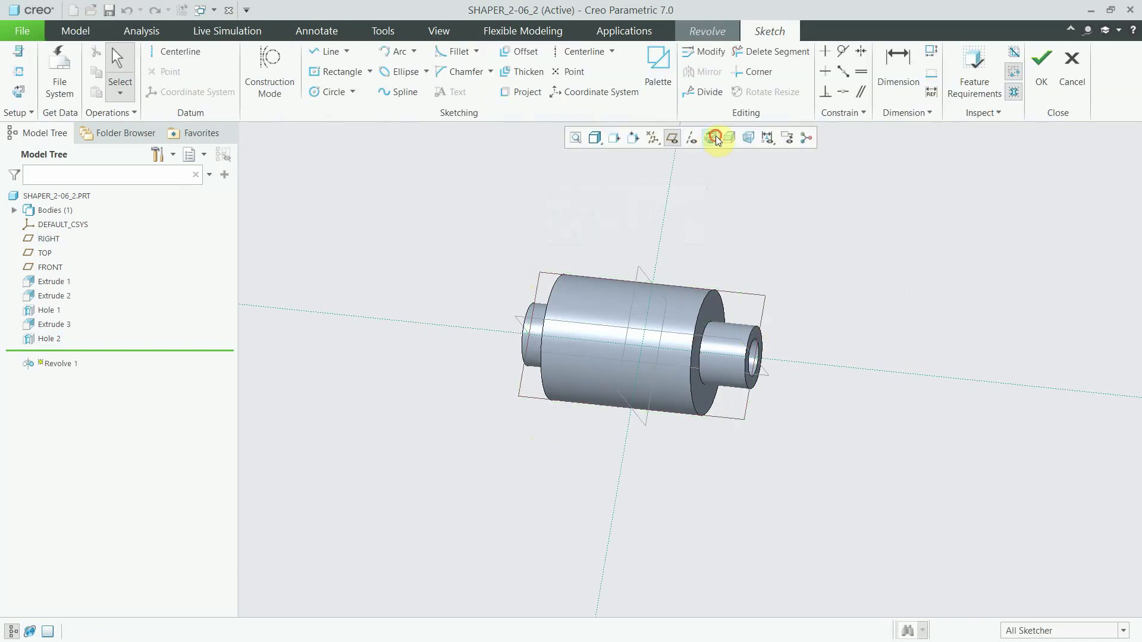
Orient the sketch flat and draw the horizontal revolve centerline along the shaft axis
left_click(714, 137)
left_click(568, 52)
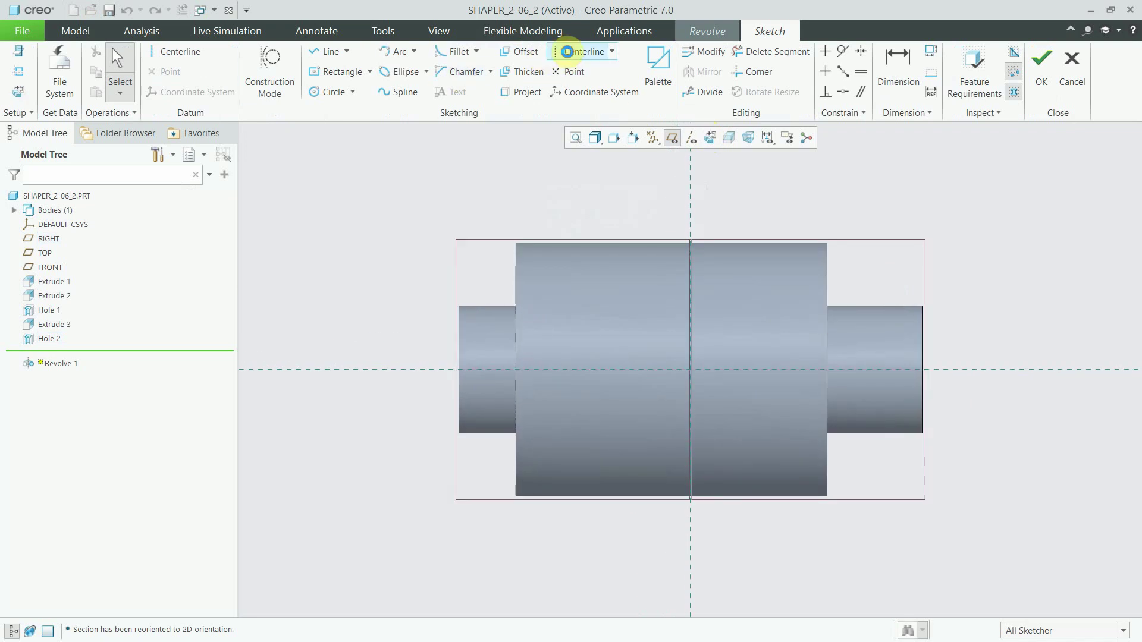
left_click(406, 370)
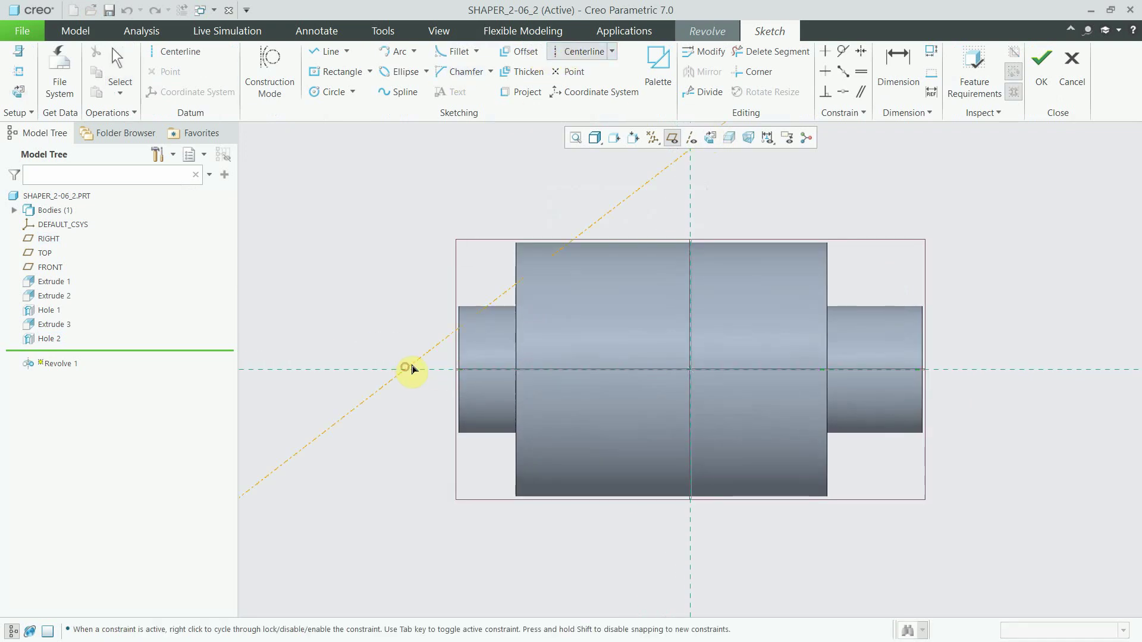
left_click(502, 369)
middle_click(501, 369)
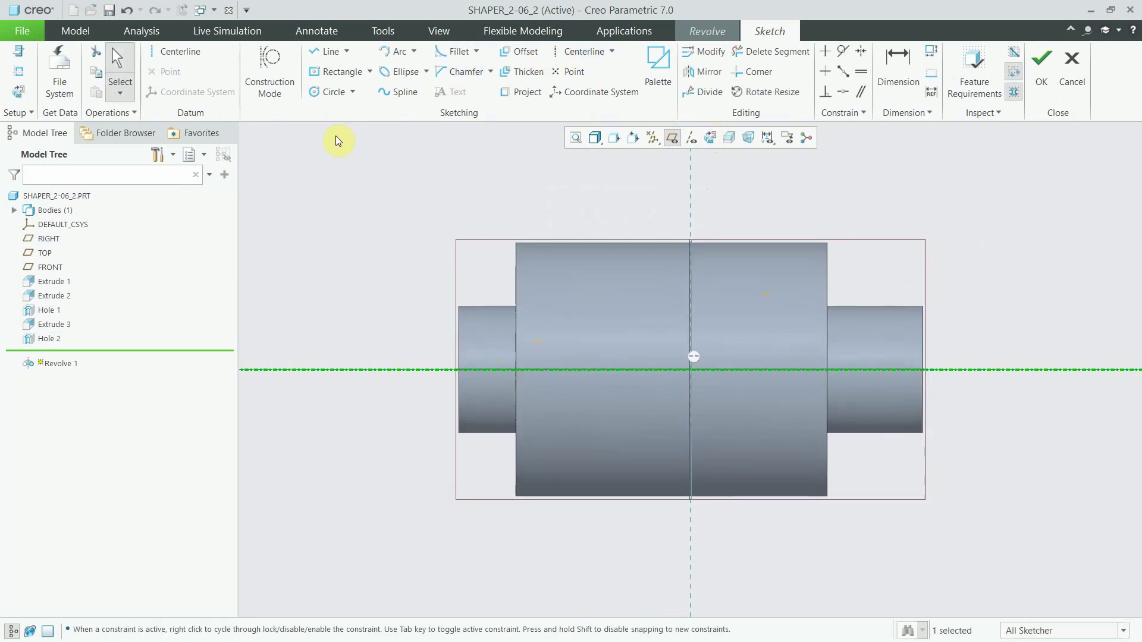
Draw a construction line along the collar's top edge
left_click(324, 51)
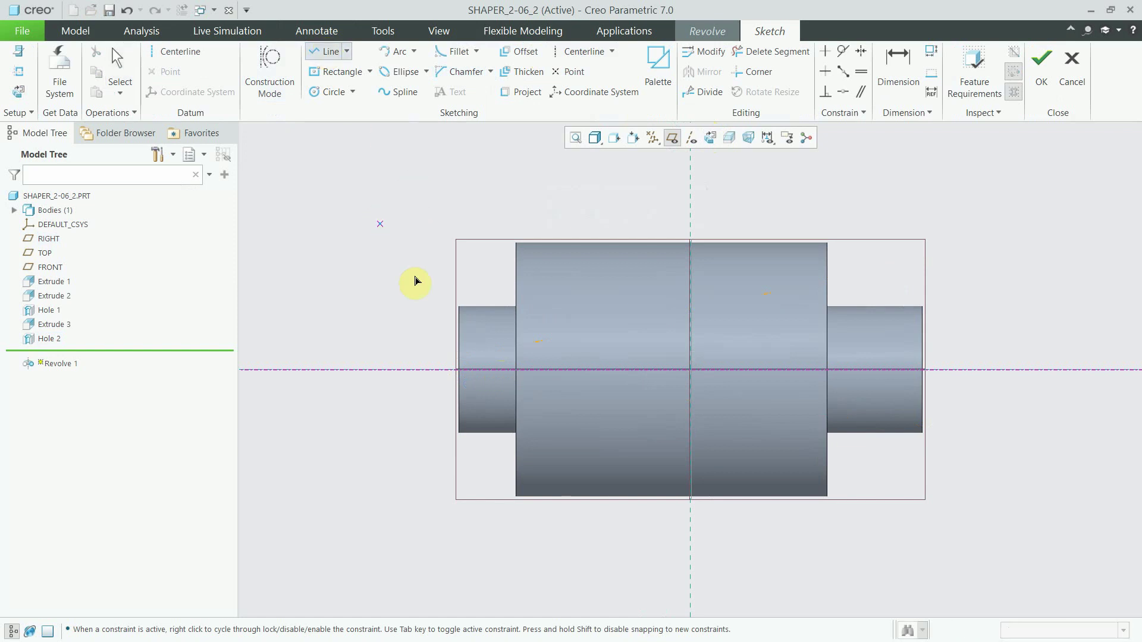
left_click(465, 310)
key("Escape")
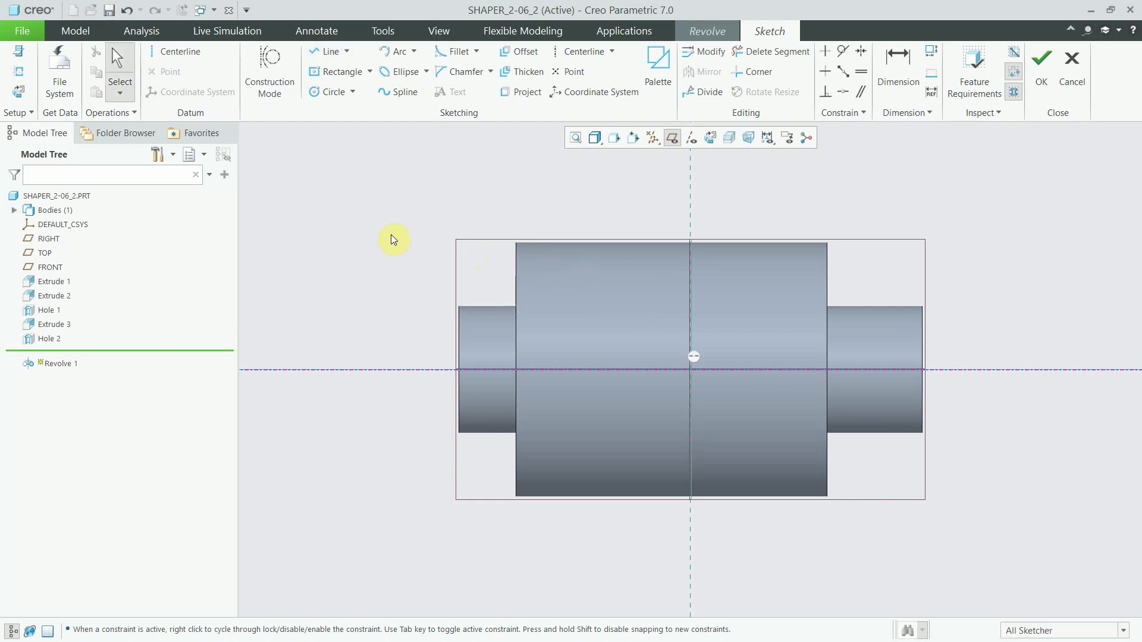
left_click(276, 70)
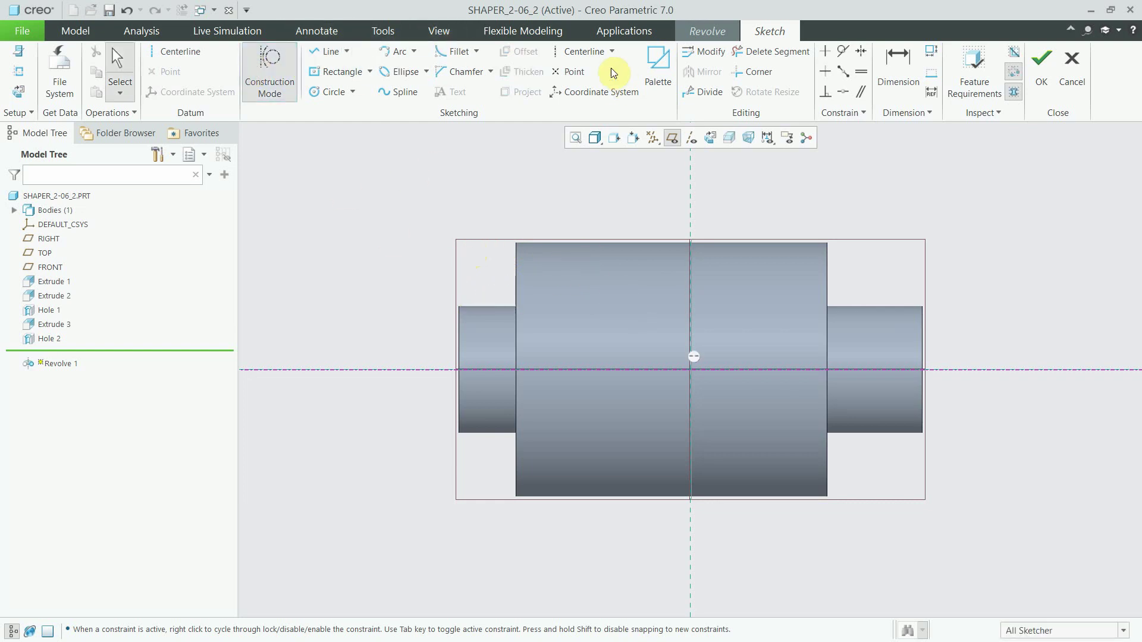
left_click(582, 52)
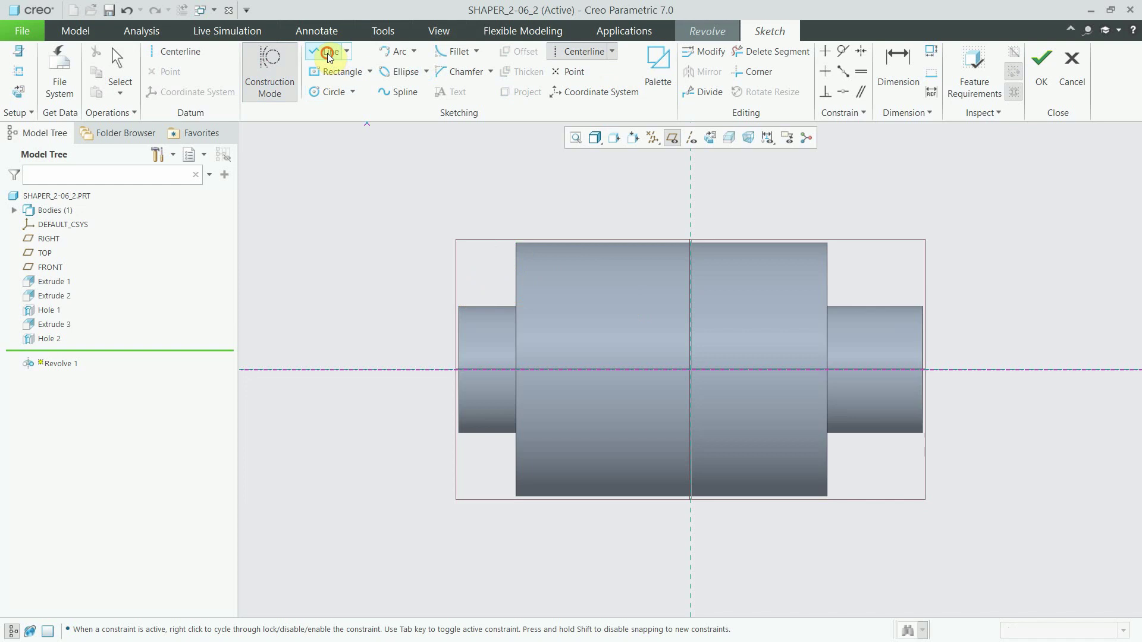
left_click(327, 52)
left_click(614, 244)
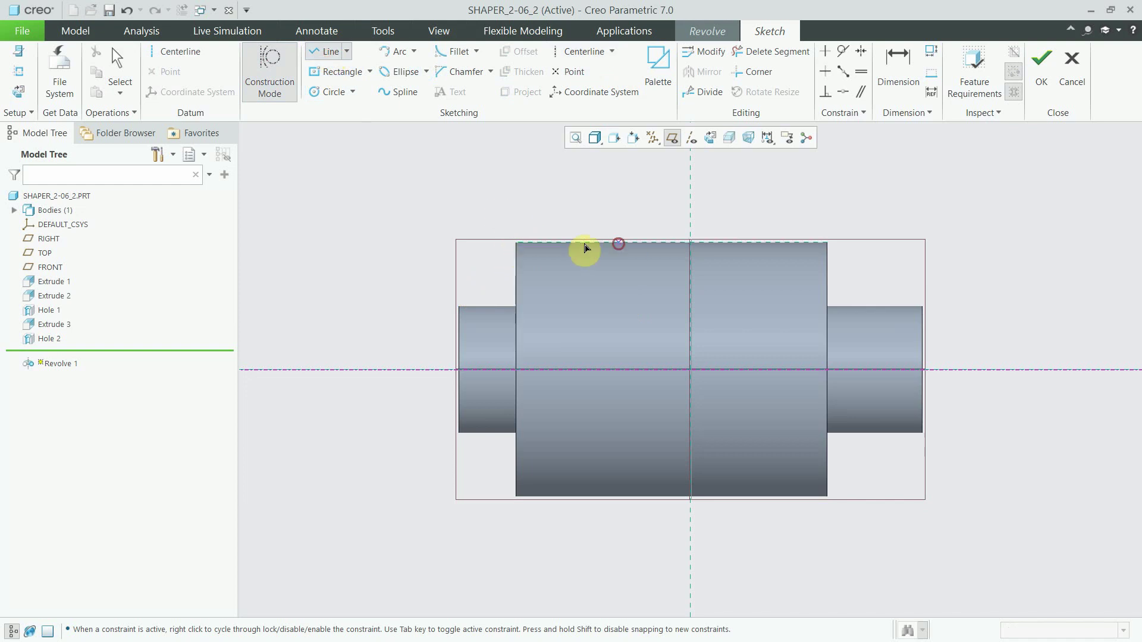
left_click(444, 241)
middle_click(482, 277)
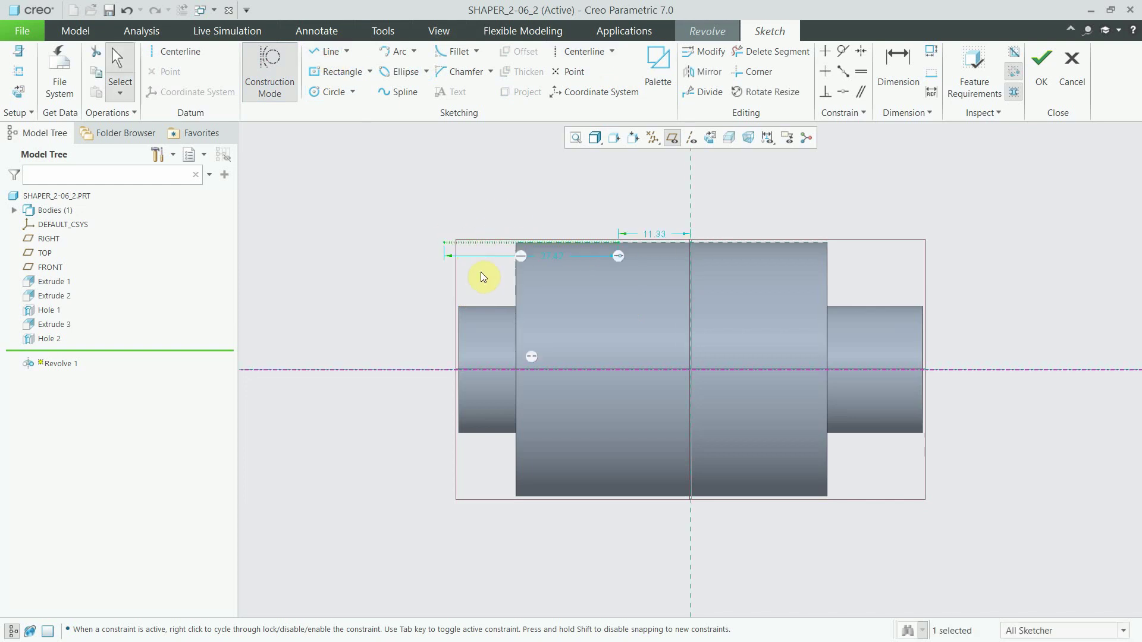
Draw a vertical line at the left end from the axis to the shaft step, trimming extra segments
left_click(329, 51)
left_click(458, 369)
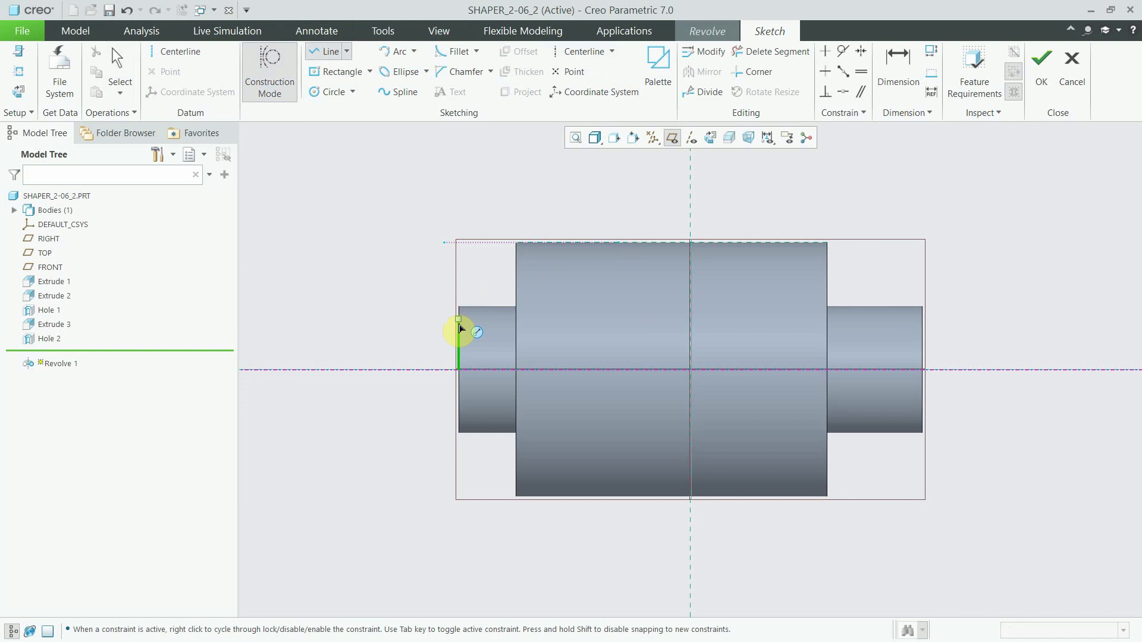
left_click(459, 307)
middle_click(463, 224)
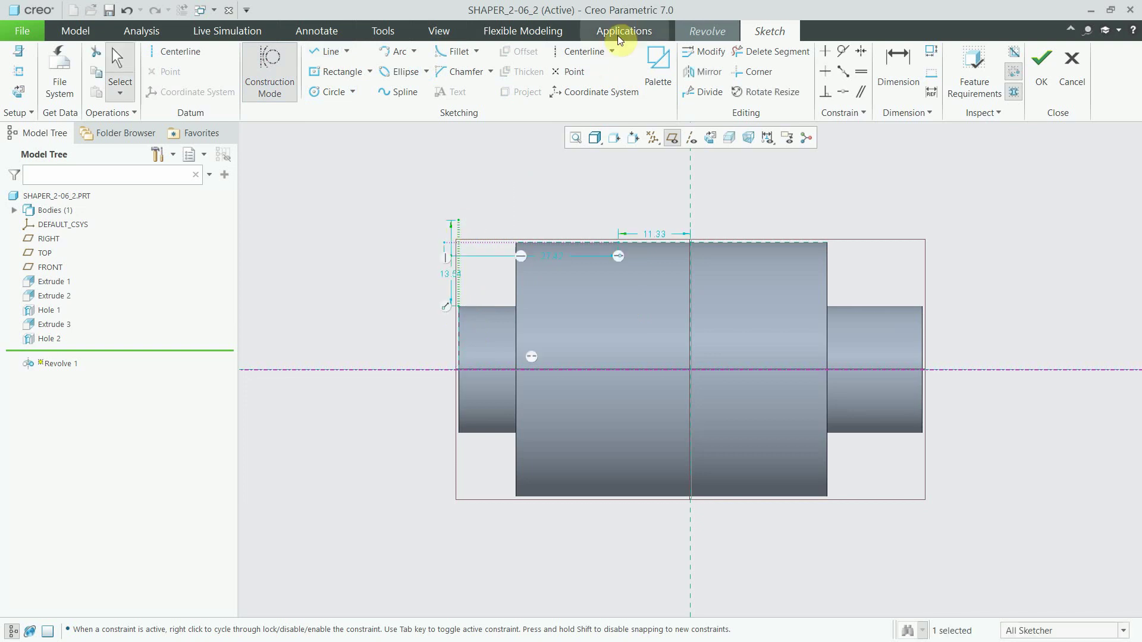
left_click(770, 51)
scroll(348, 271, "down", 5)
scroll(535, 336, "up", 4)
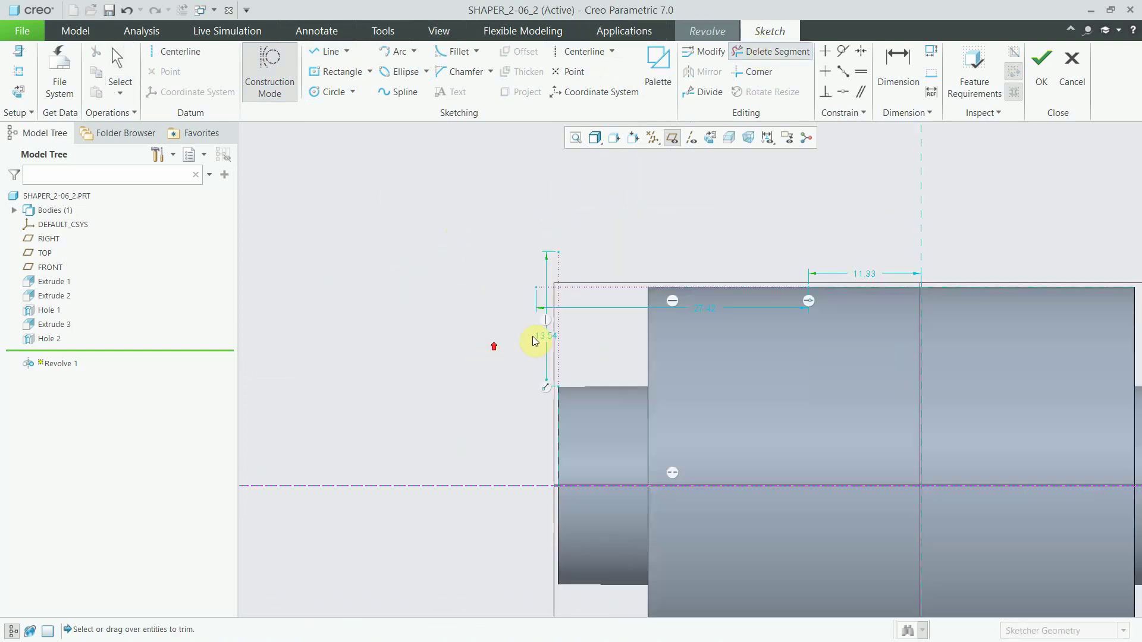
scroll(573, 245, "down", 4)
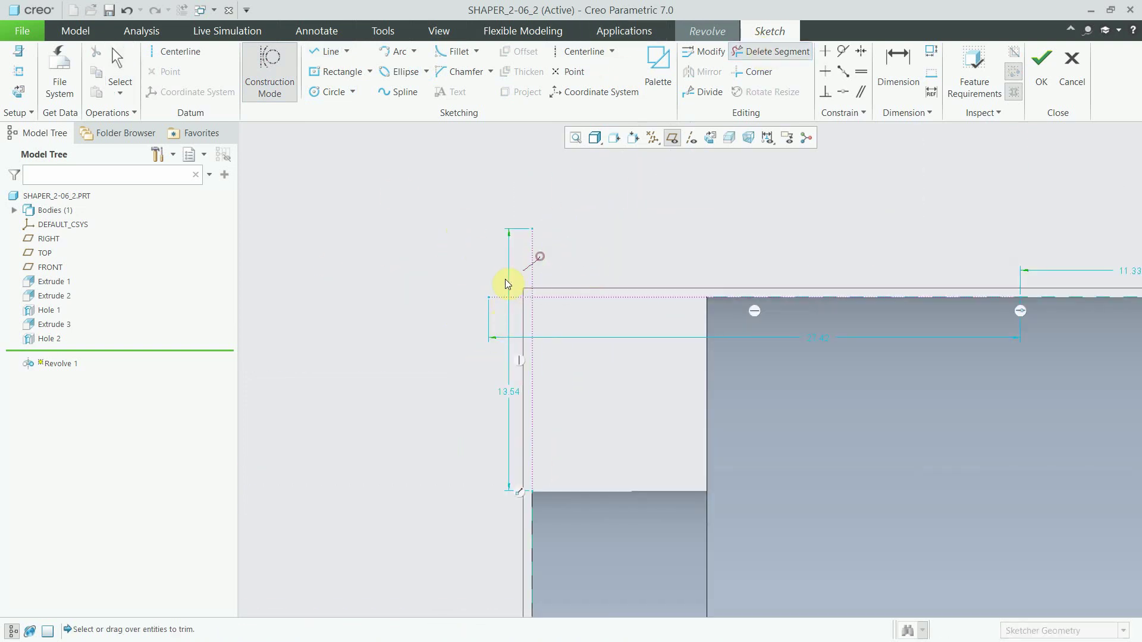
middle_click(445, 306)
scroll(380, 321, "up", 1)
scroll(380, 321, "up", 2)
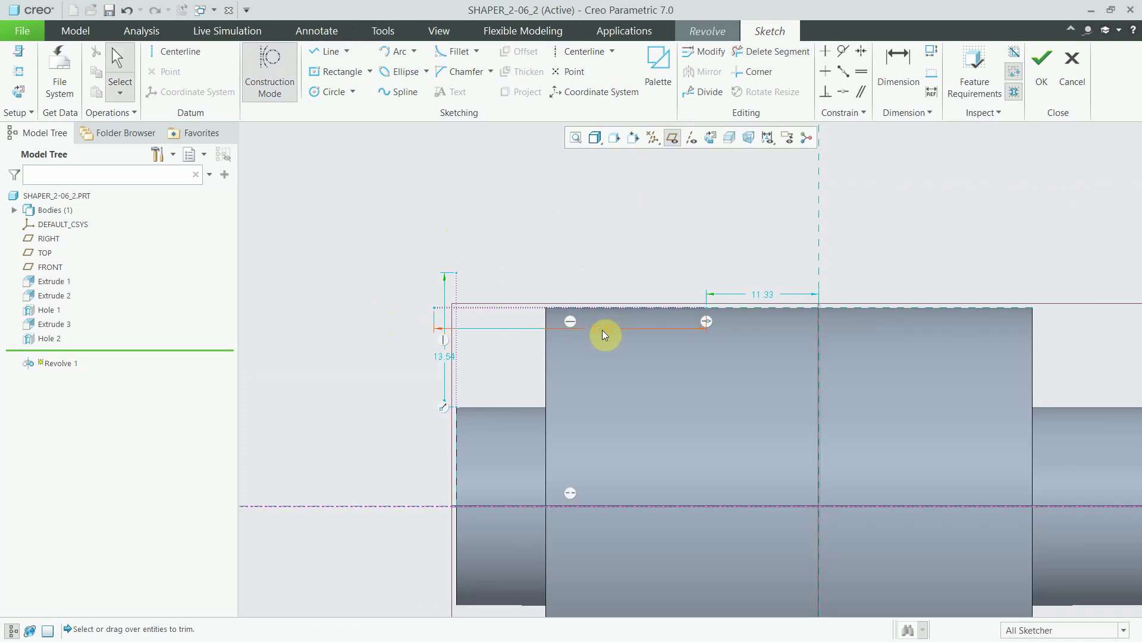
Draw a line from the top-left corner along the top edge and set its length to 30.50
left_click(330, 51)
left_click(455, 308)
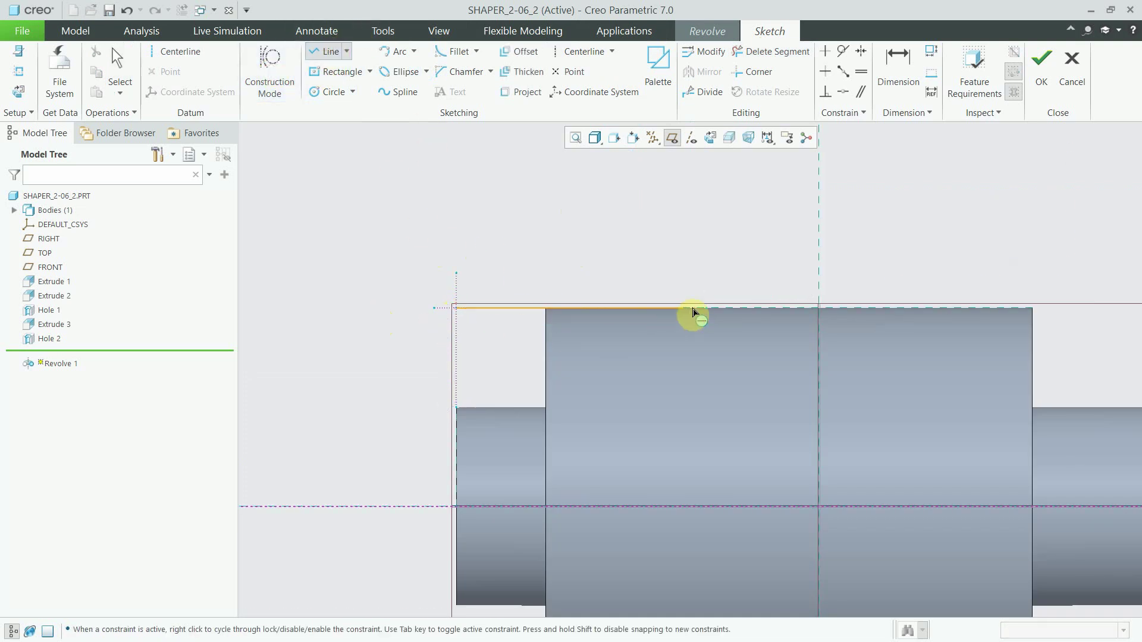
left_click(748, 309)
middle_click(744, 315)
middle_click(571, 327)
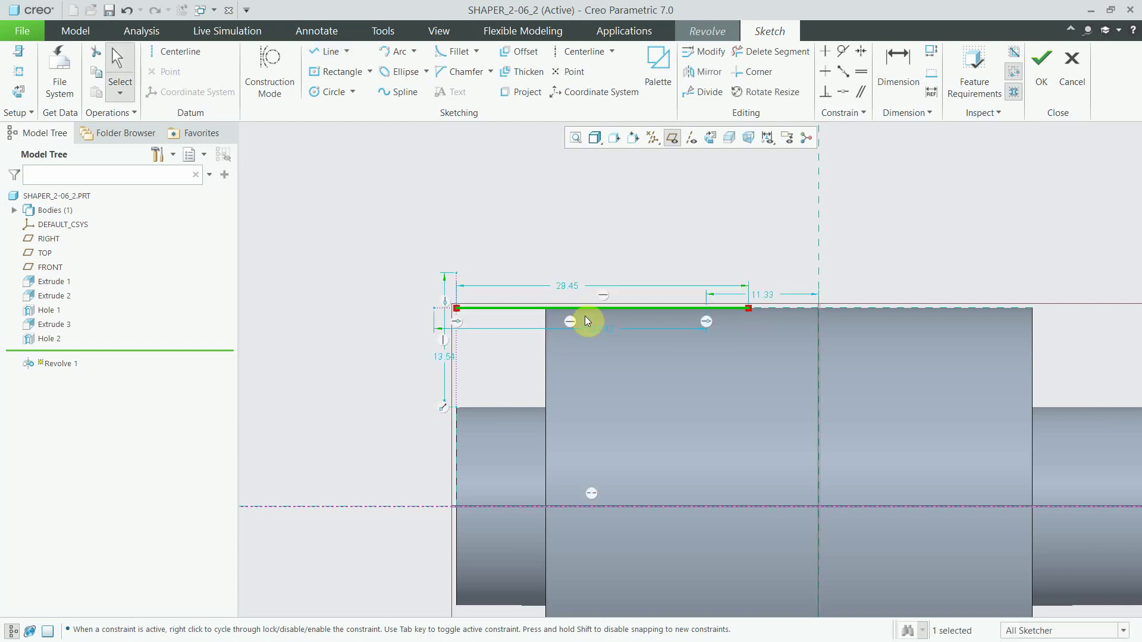
double_click(569, 287)
type("30.5")
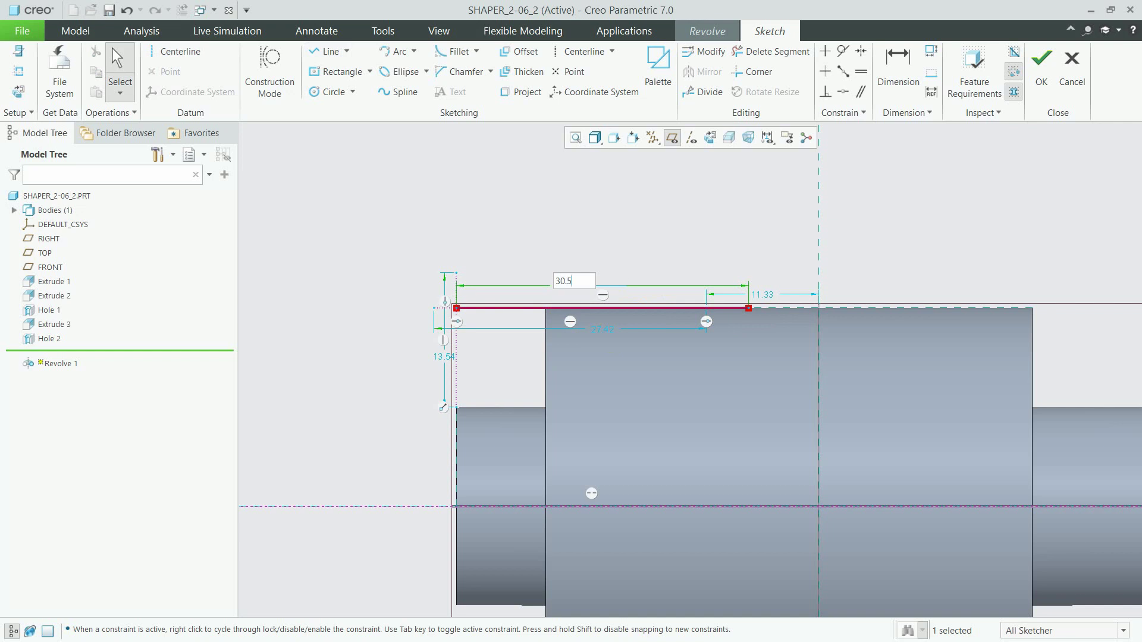
key("Return")
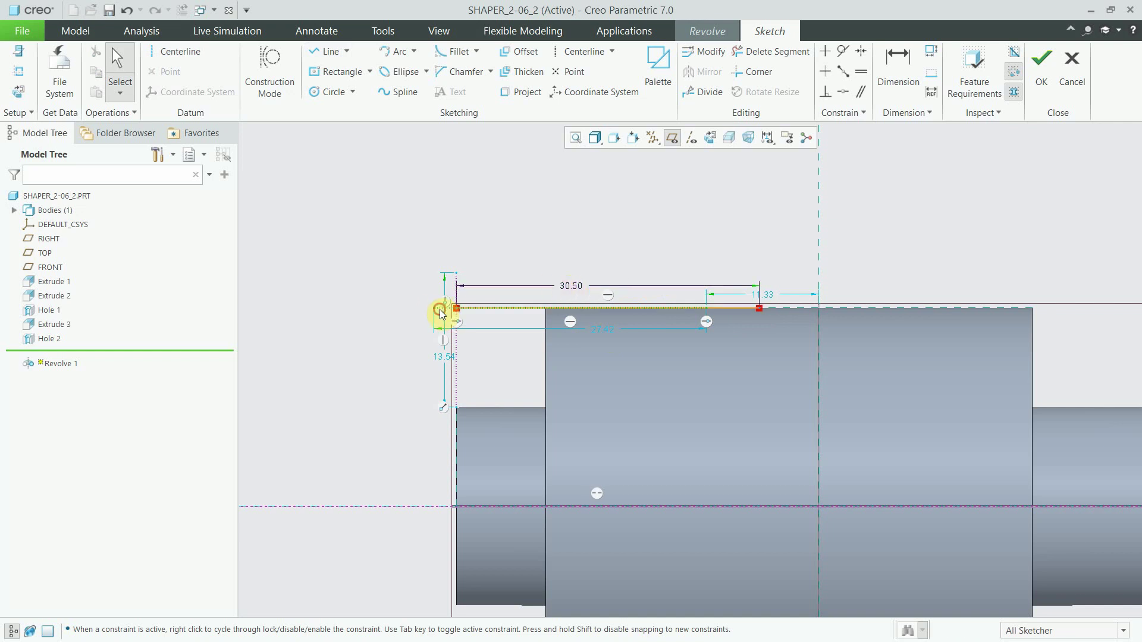
left_click(438, 310)
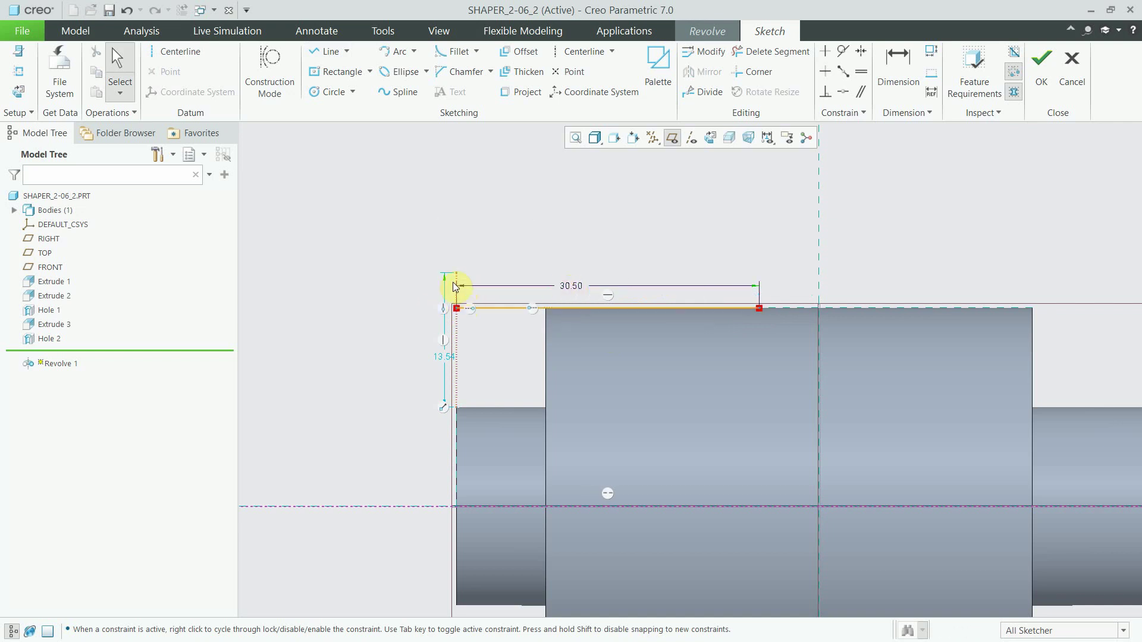
left_click(454, 284)
scroll(384, 259, "up", 4)
scroll(531, 281, "down", 4)
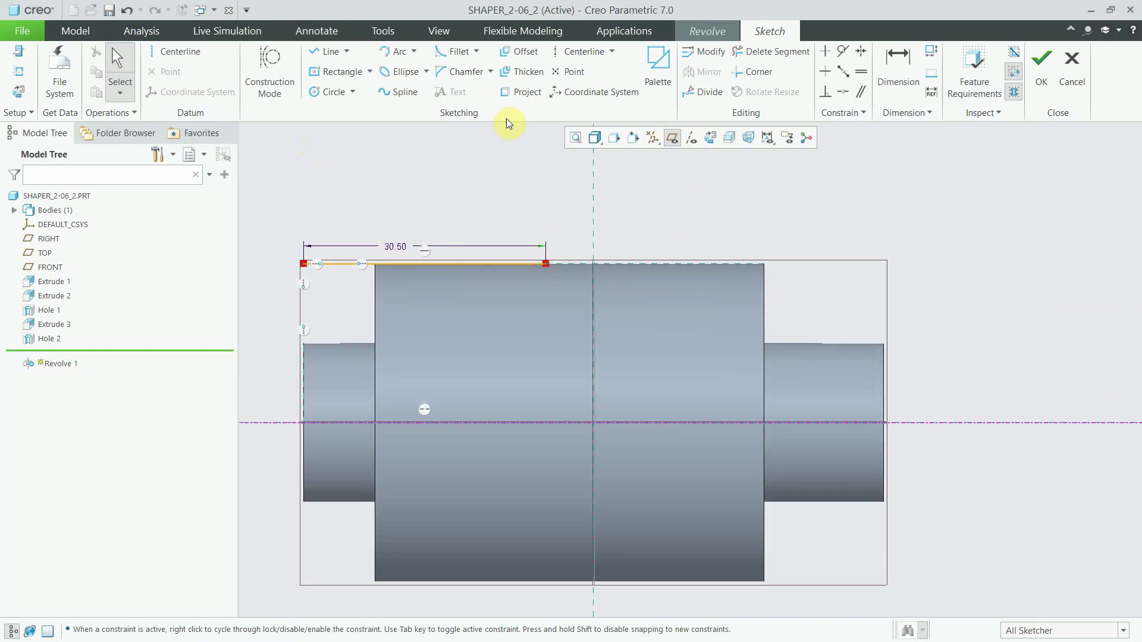
Draw the groove's sloped side, bottom, right end and top edge as a closed profile
left_click(326, 52)
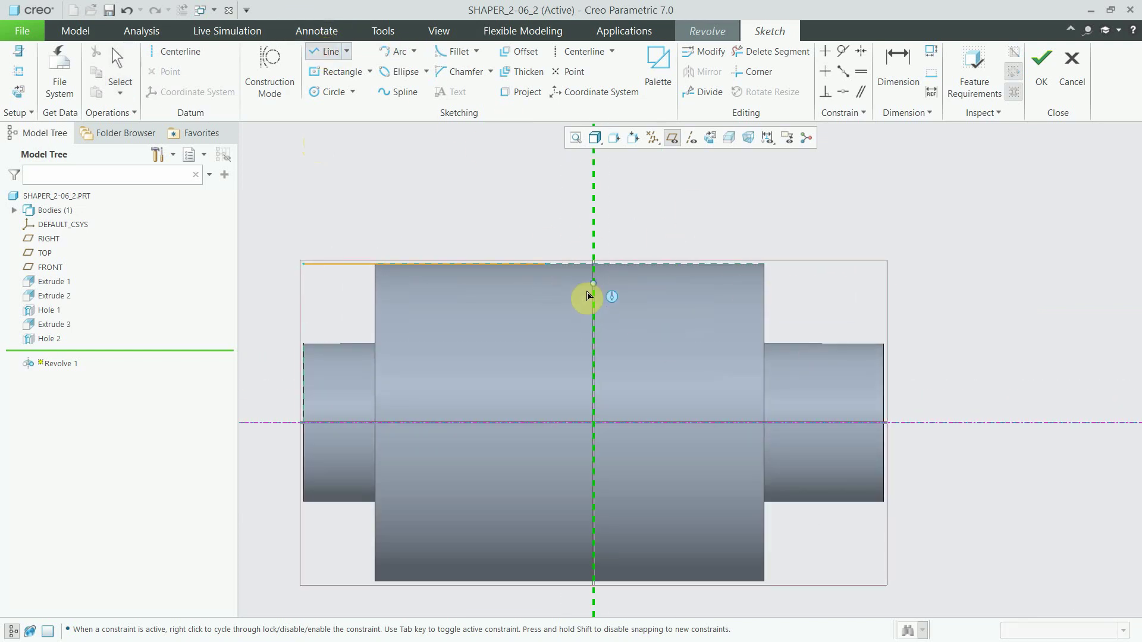
left_click(544, 265)
left_click(593, 299)
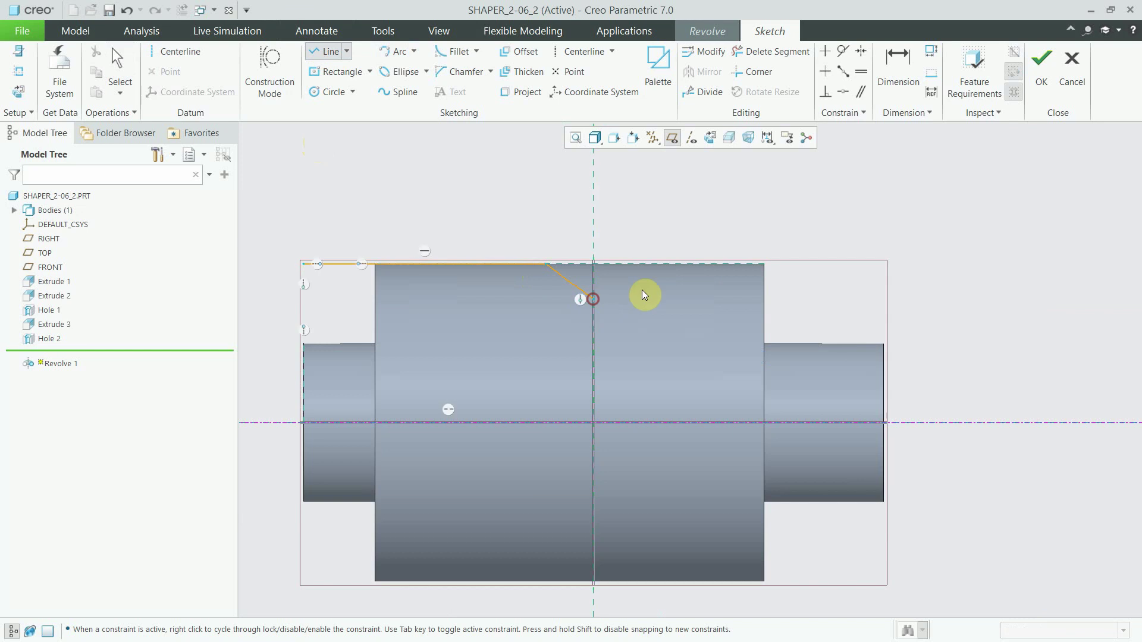
middle_click(764, 306)
left_click(593, 301)
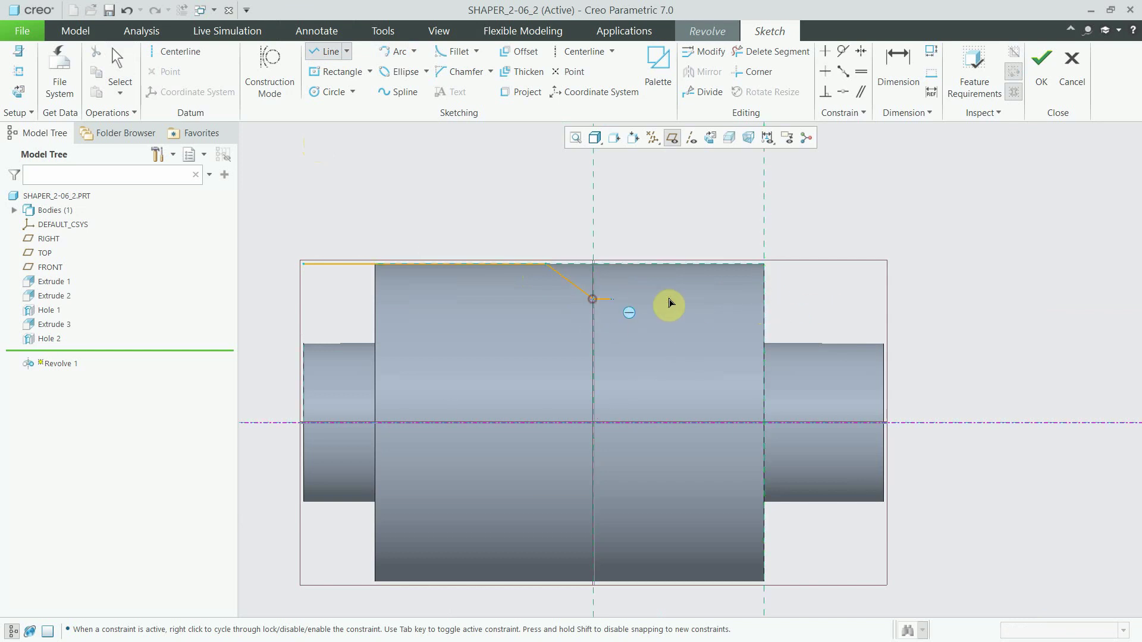
left_click(764, 300)
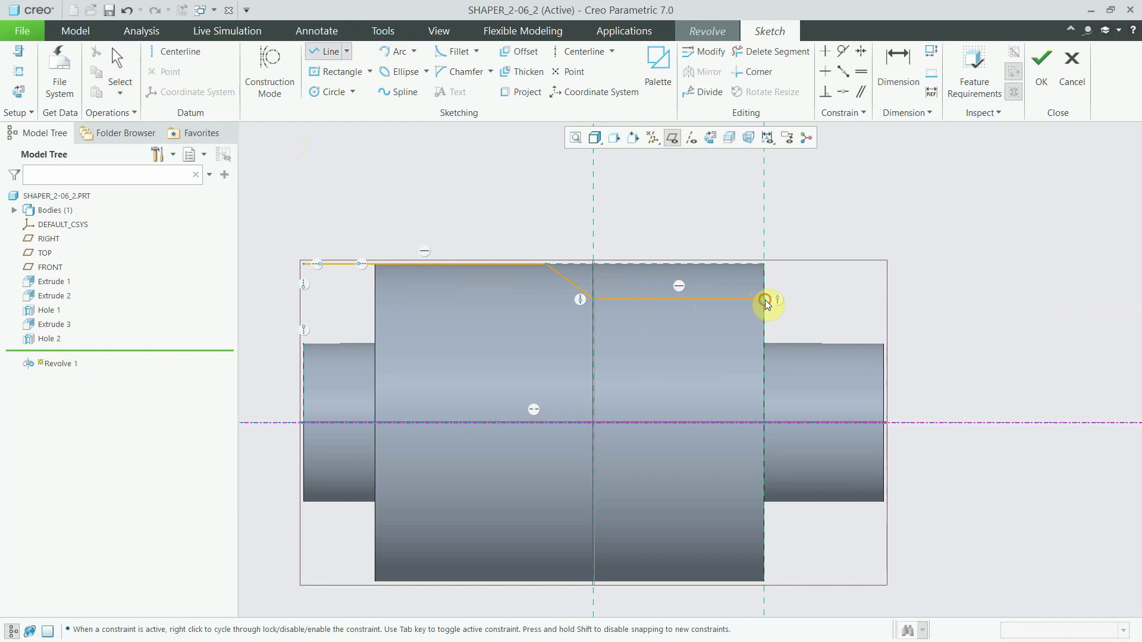
left_click(765, 264)
left_click(547, 264)
middle_click(555, 260)
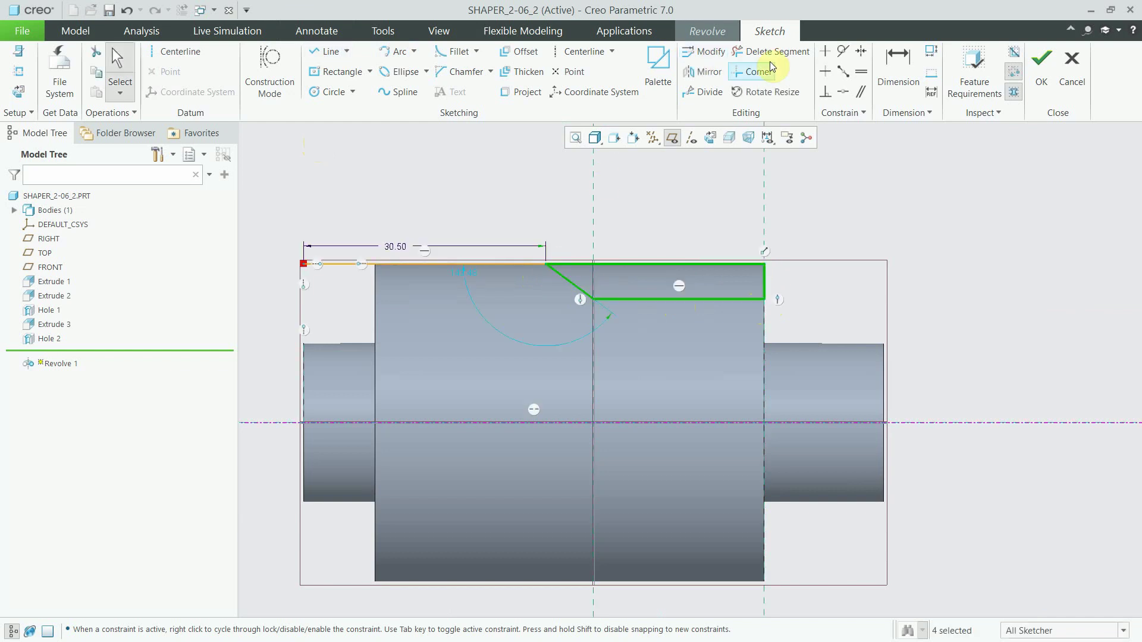
Trim the leftover top-edge line and set the groove depth to 4.00
left_click(770, 52)
left_click_drag(426, 205, 419, 289)
middle_click(577, 284)
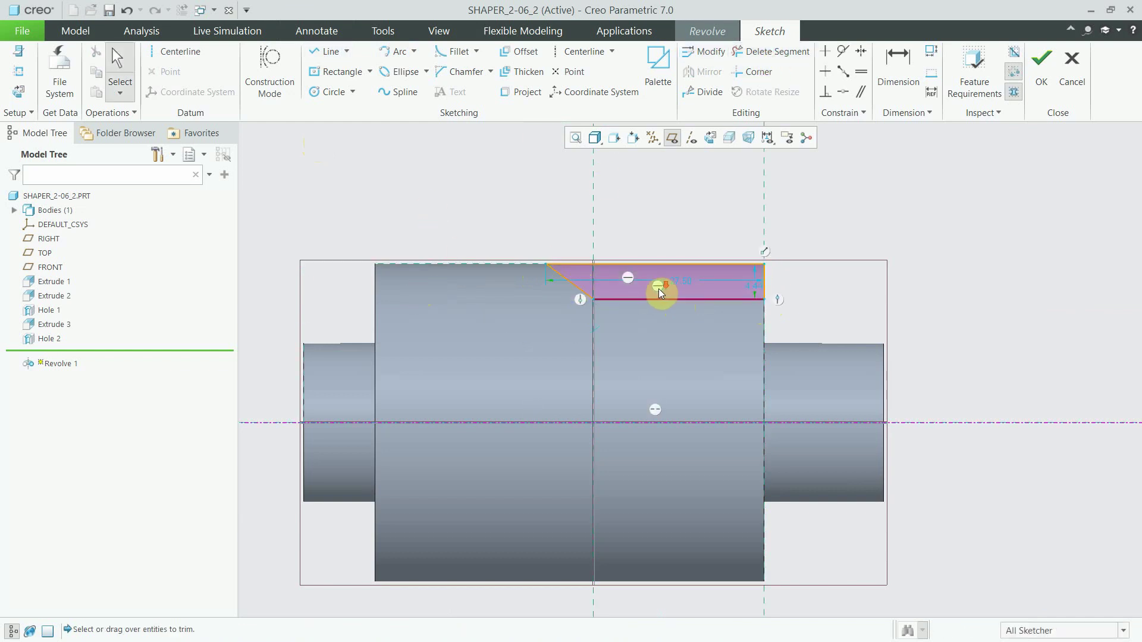
scroll(659, 288, "down", 3)
double_click(845, 286)
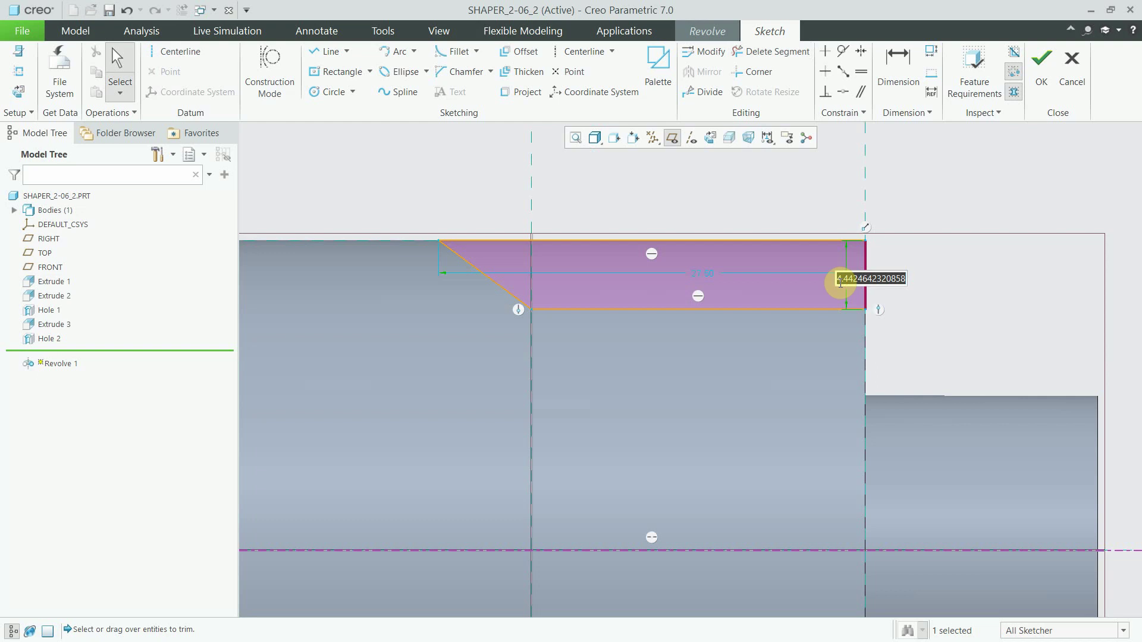
type("4")
key("Return")
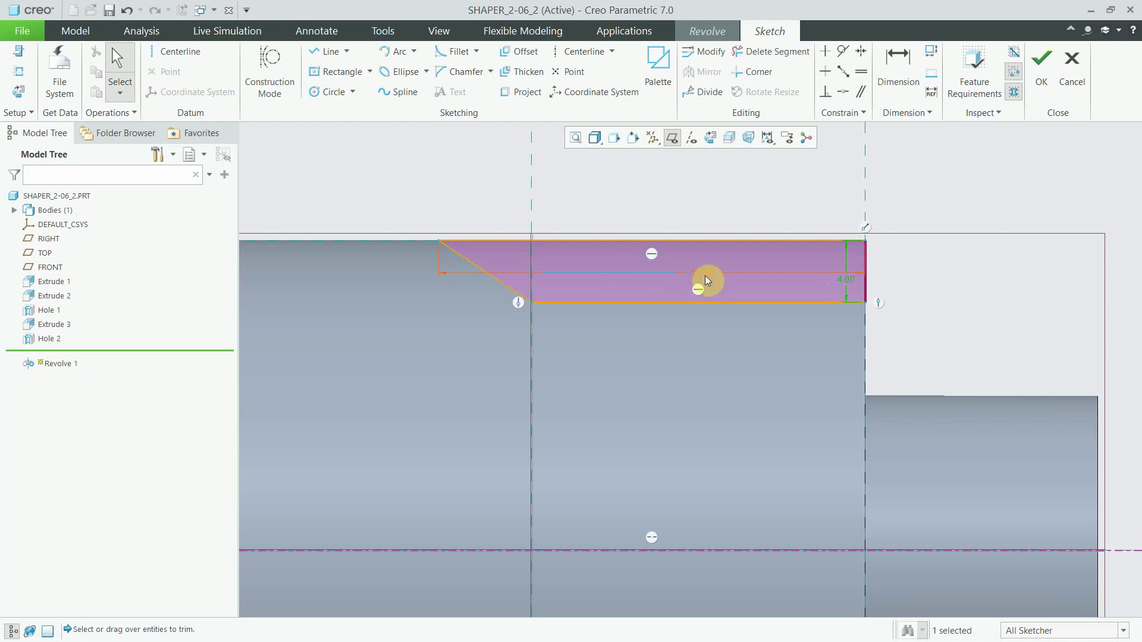
Finish the sketch and apply the 360° revolve cut, then select the middle cylindrical surface
left_click(1041, 86)
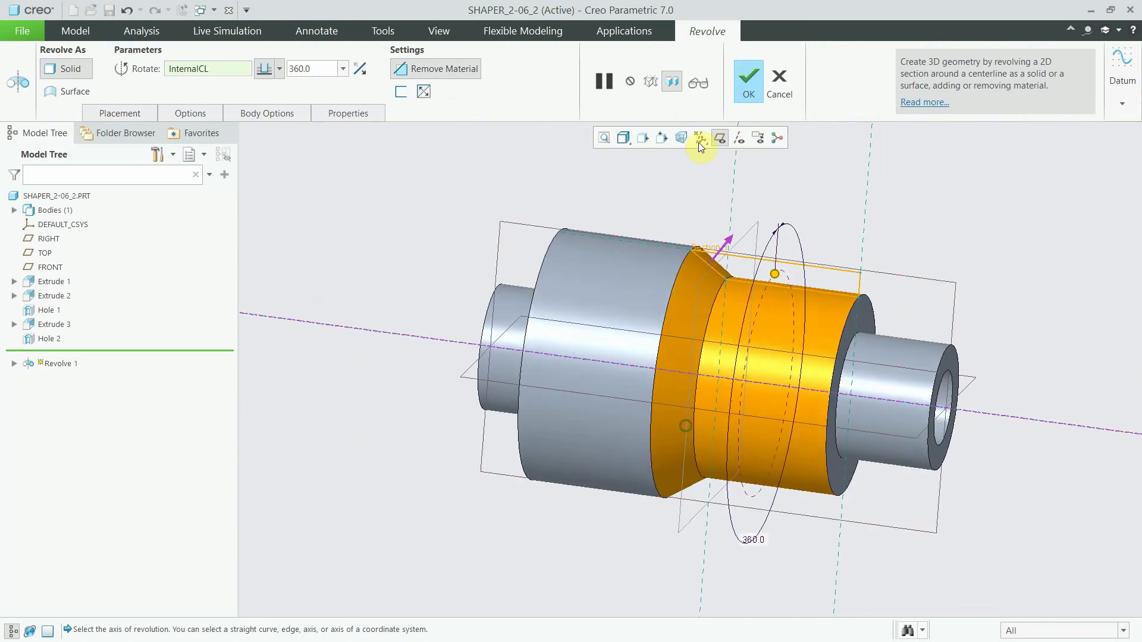
left_click(751, 77)
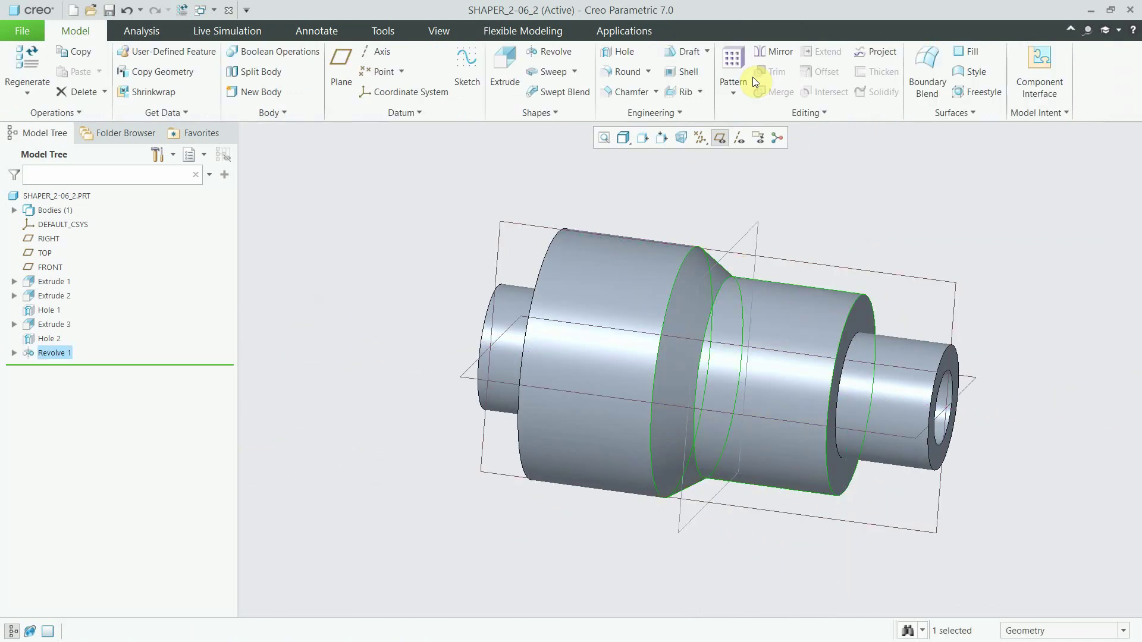
scroll(708, 258, "up", 3)
scroll(716, 255, "down", 3)
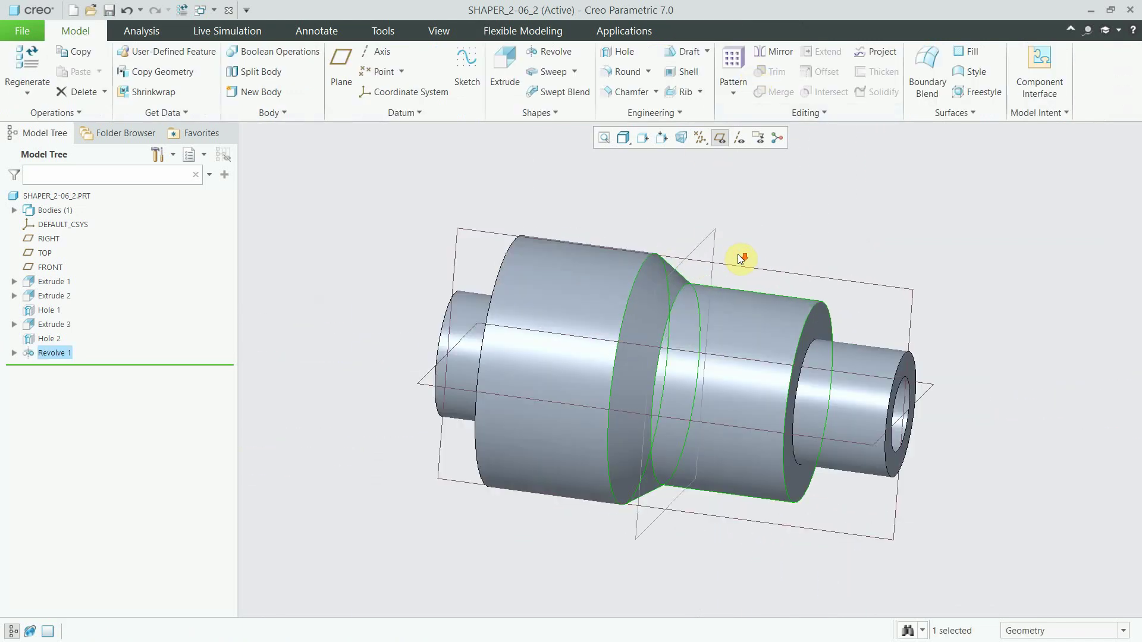
scroll(818, 312, "down", 3)
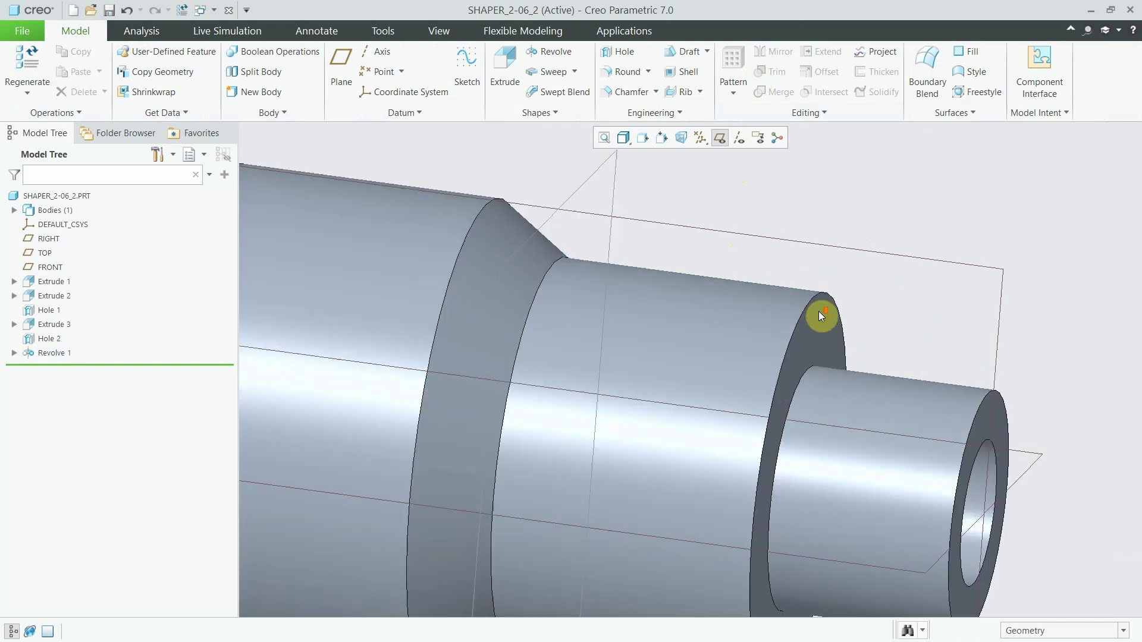
left_click(822, 310)
scroll(713, 256, "up", 4)
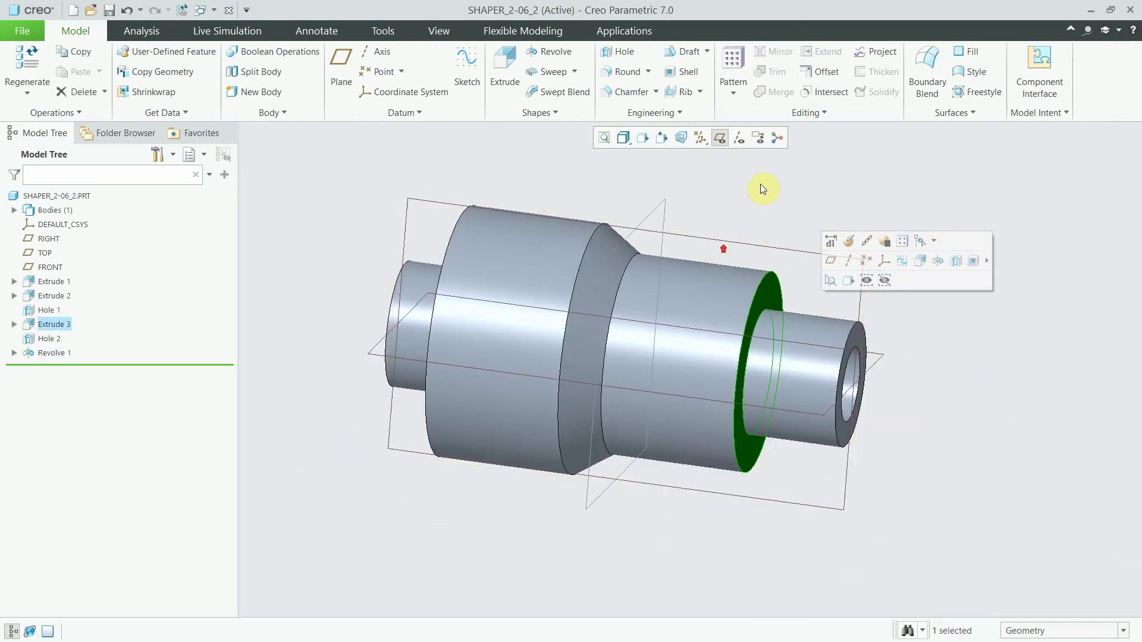
left_click(760, 185)
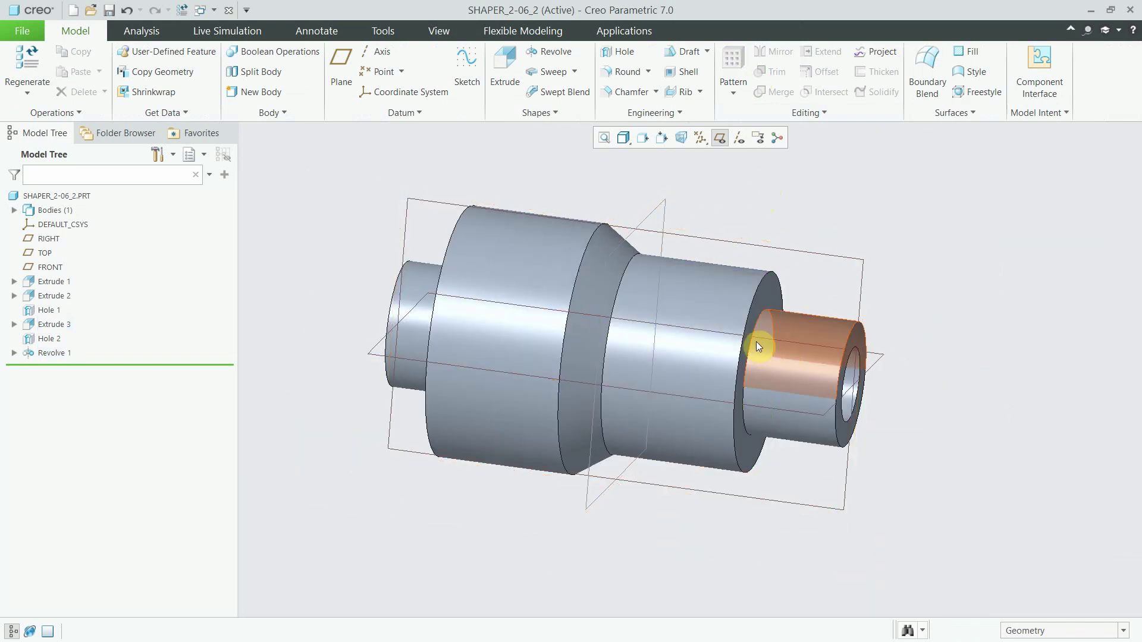
left_click(749, 283)
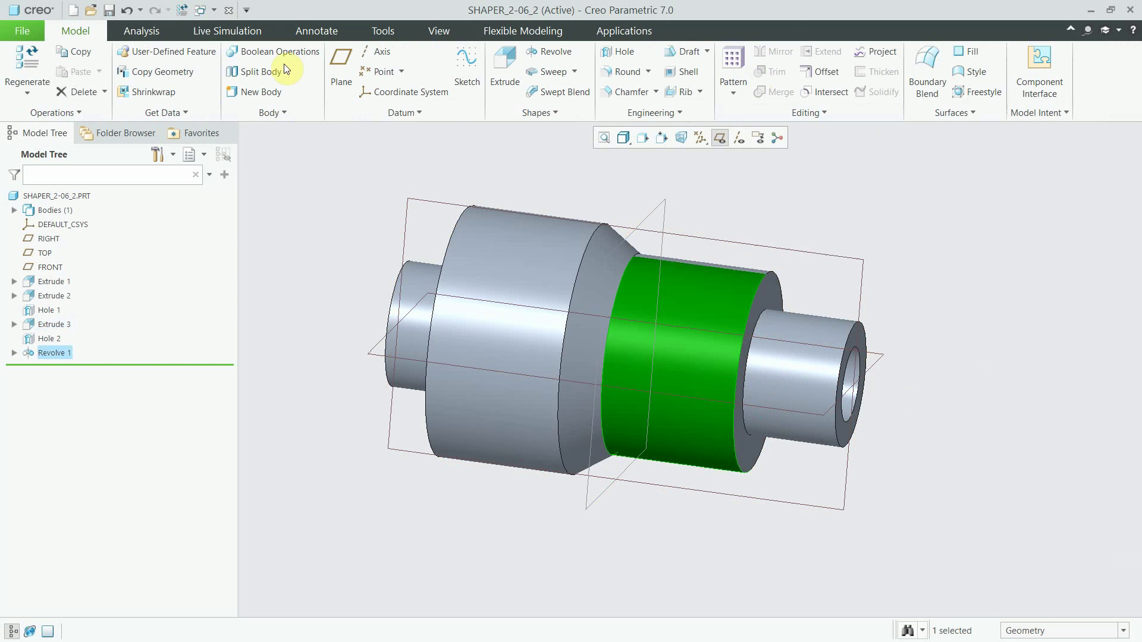
Measure the middle surface's diameter with the Analysis Measure tool
left_click(141, 31)
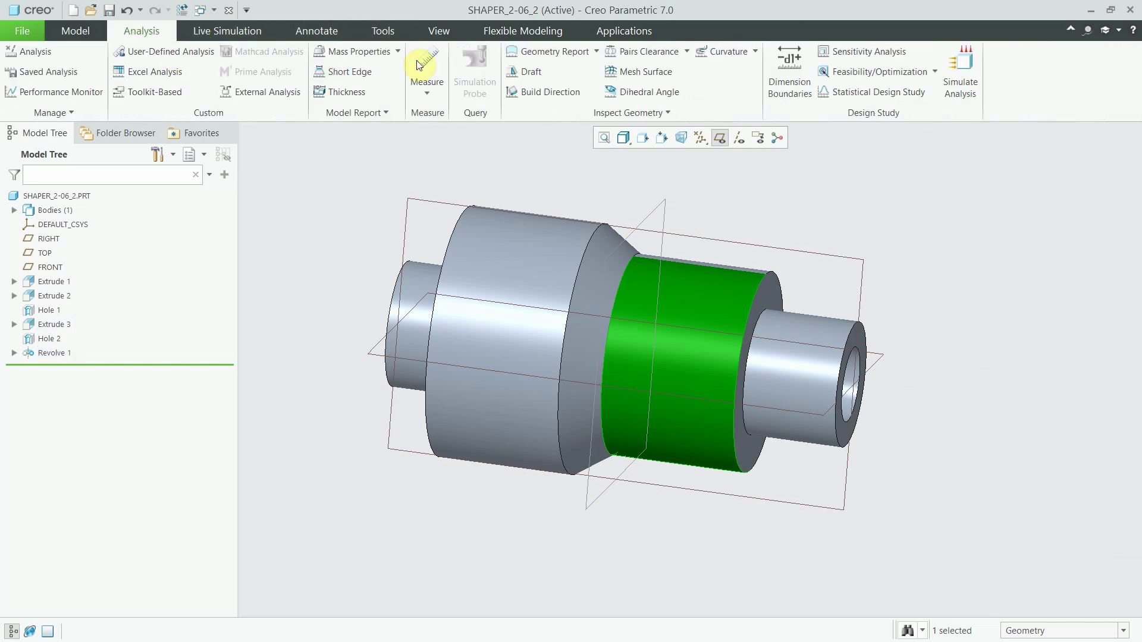
left_click(428, 62)
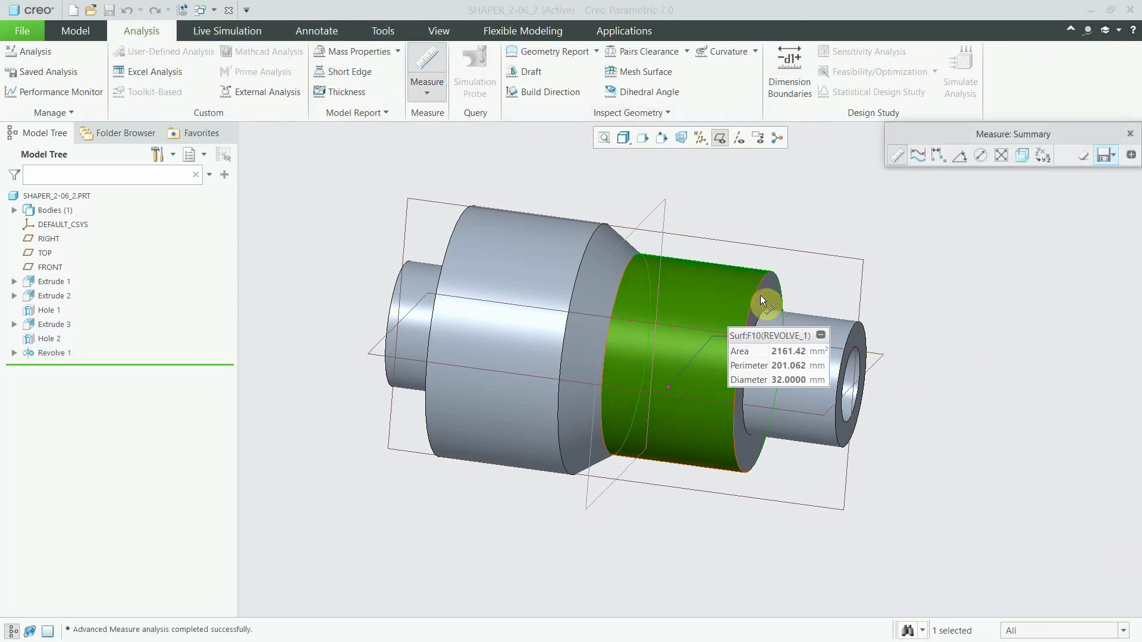
left_click(789, 213)
left_click(371, 353)
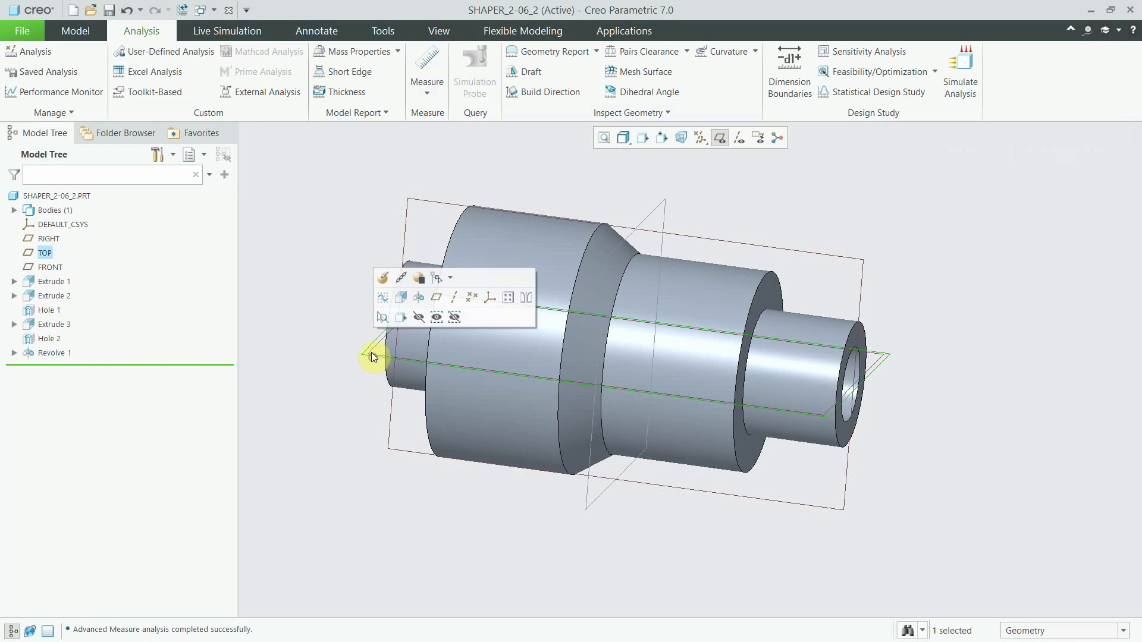
Create datum plane DTM1 offset 16 from the TOP plane
left_click(75, 30)
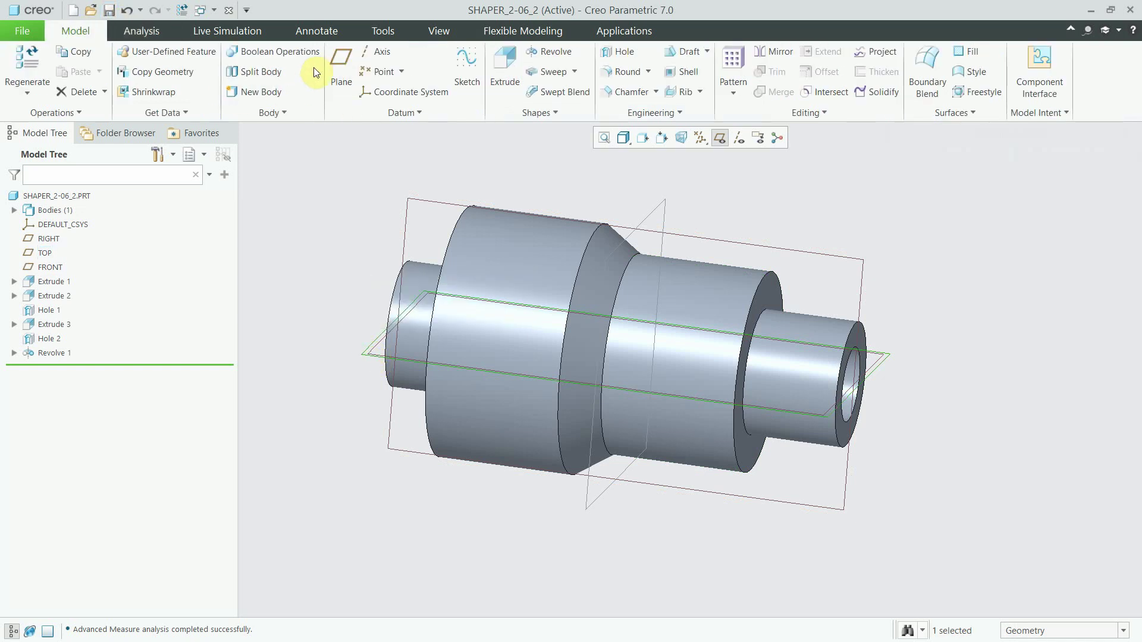
left_click(341, 65)
left_click(1036, 308)
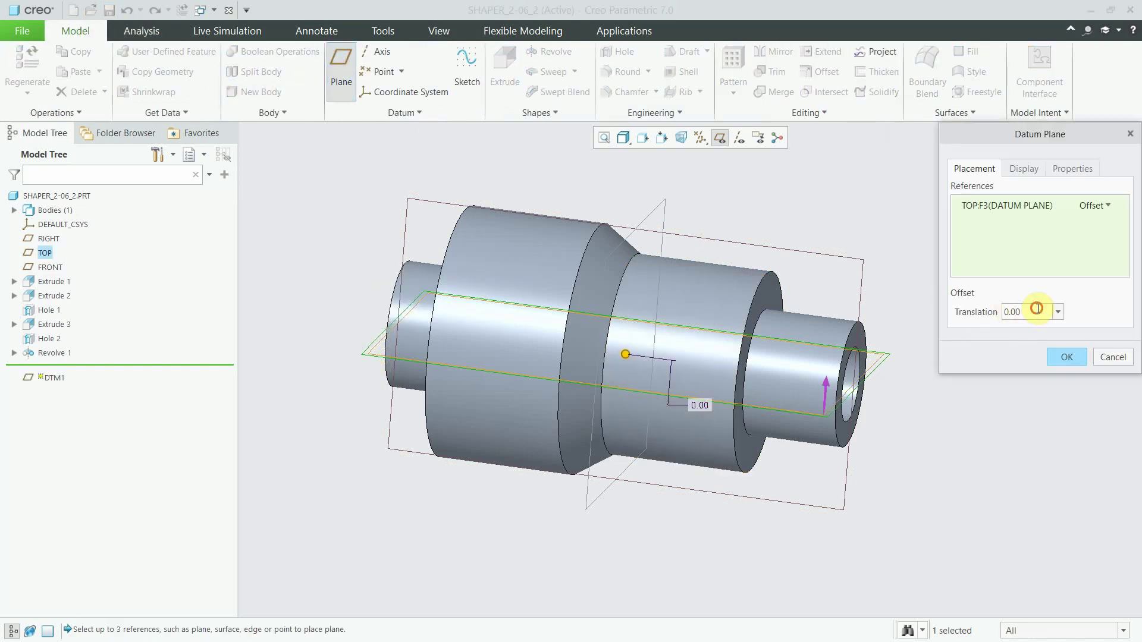
type("16")
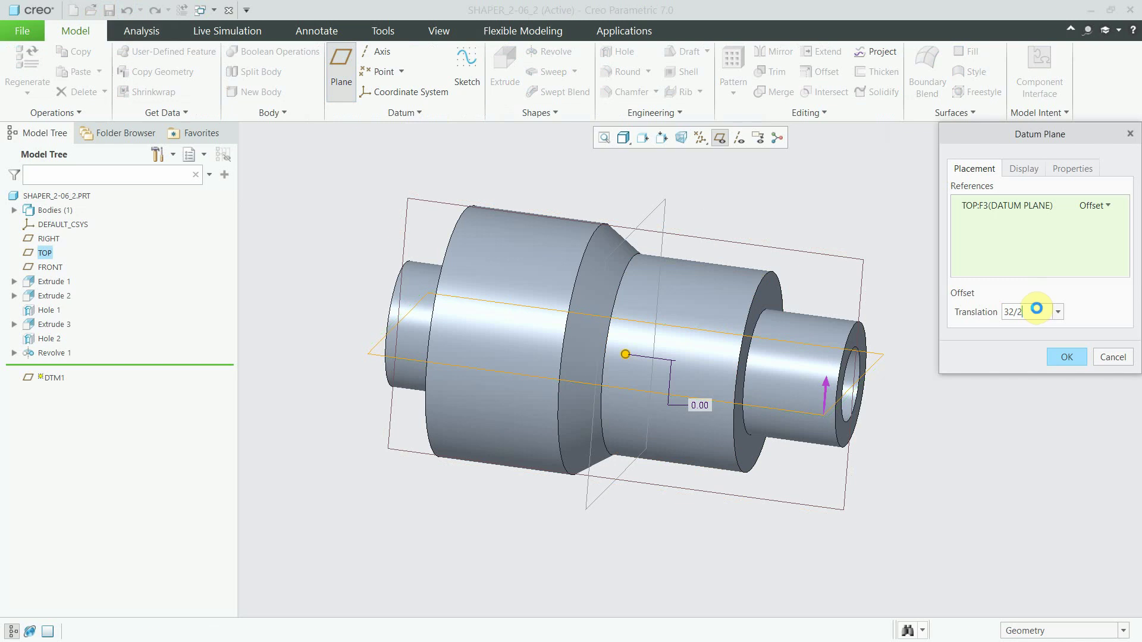
key("Return")
left_click(1068, 357)
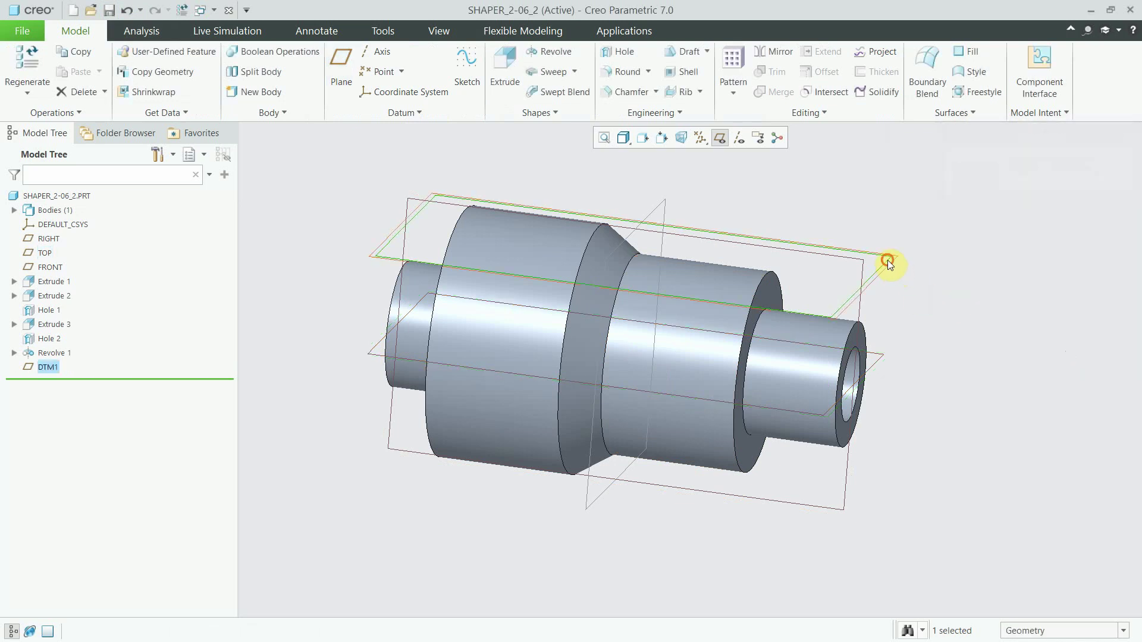
left_click(505, 65)
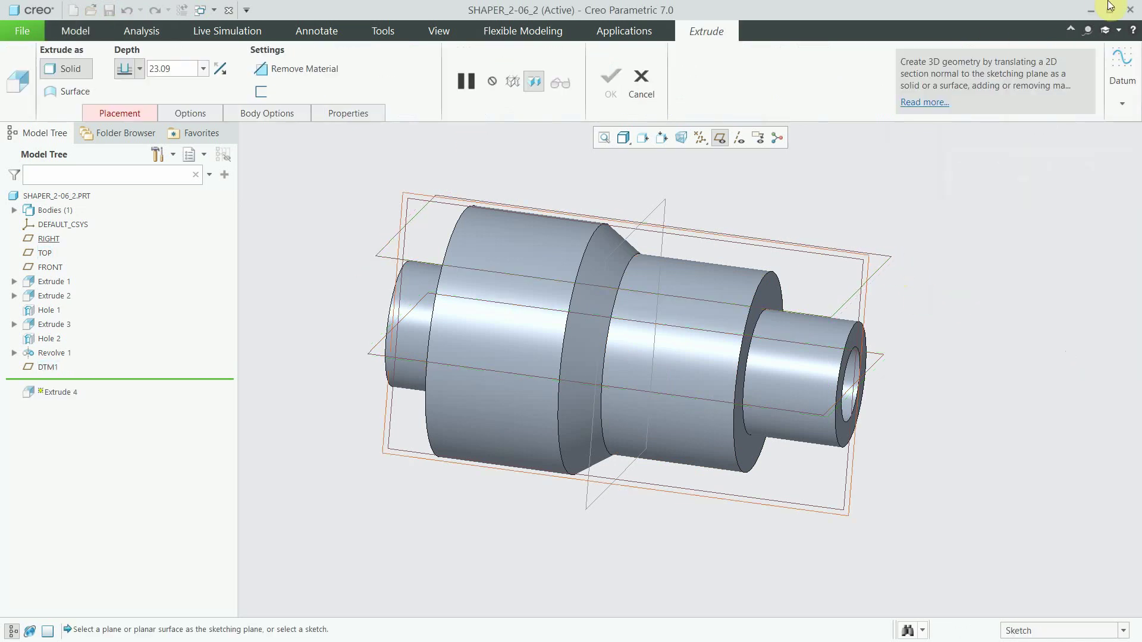
Sketch on DTM1 in a straight-on view and draw a corner rectangle on the middle section
left_click(889, 258)
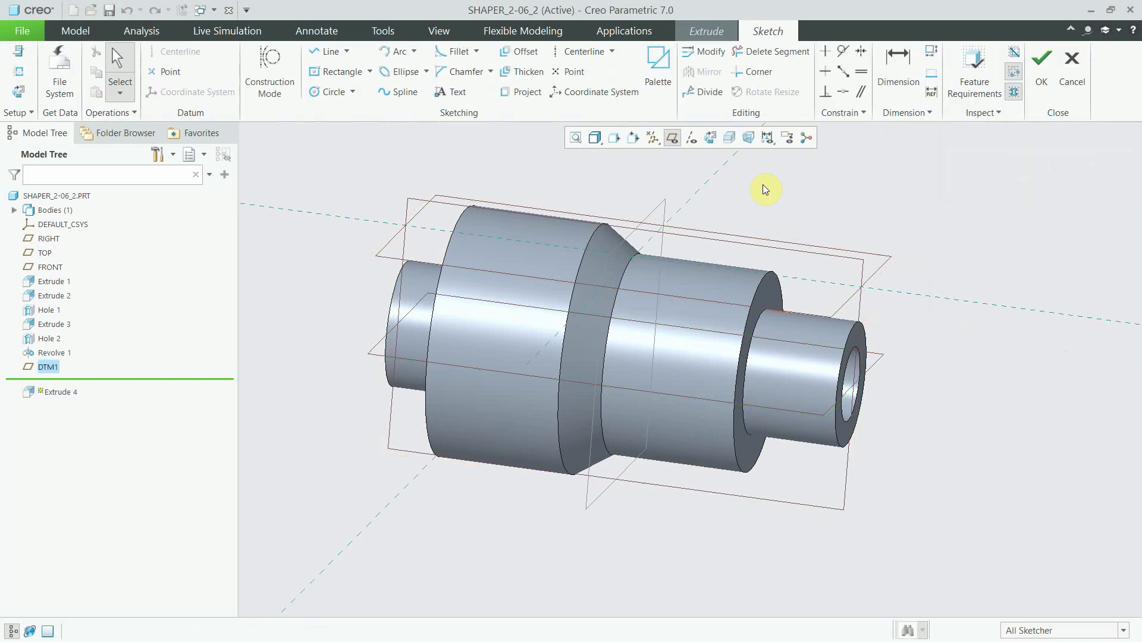
left_click(711, 139)
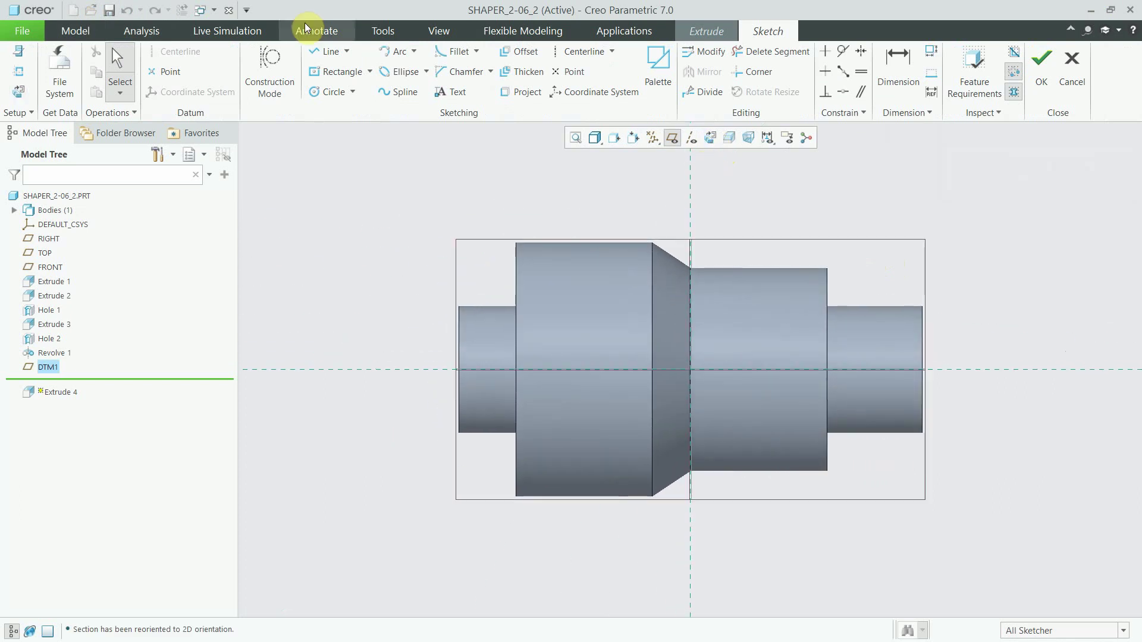
left_click(349, 90)
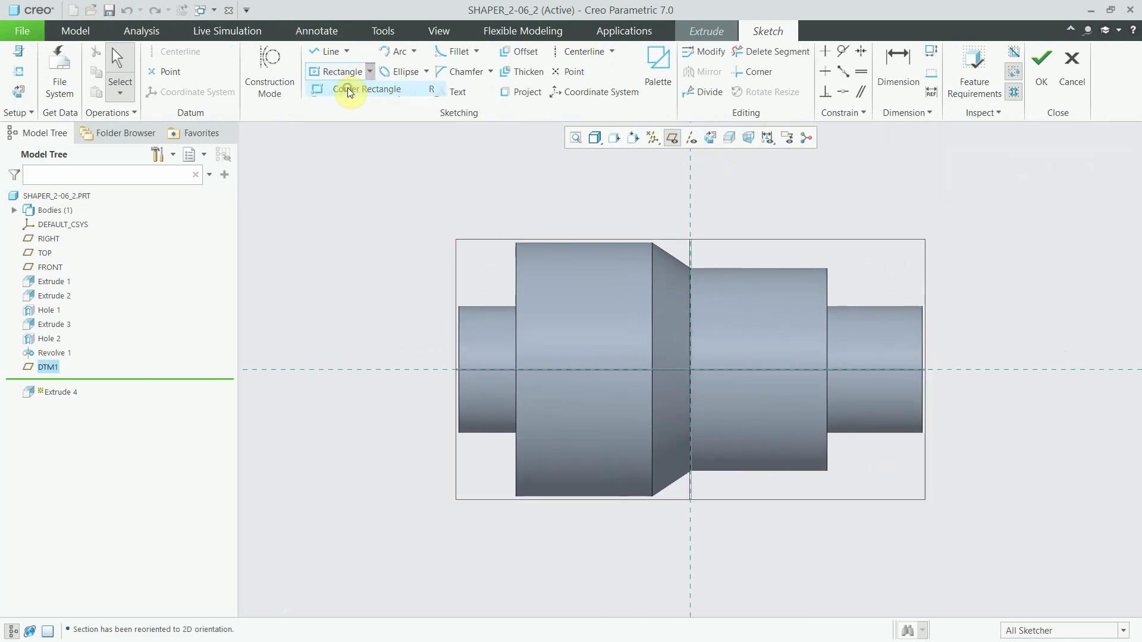
left_click(826, 351)
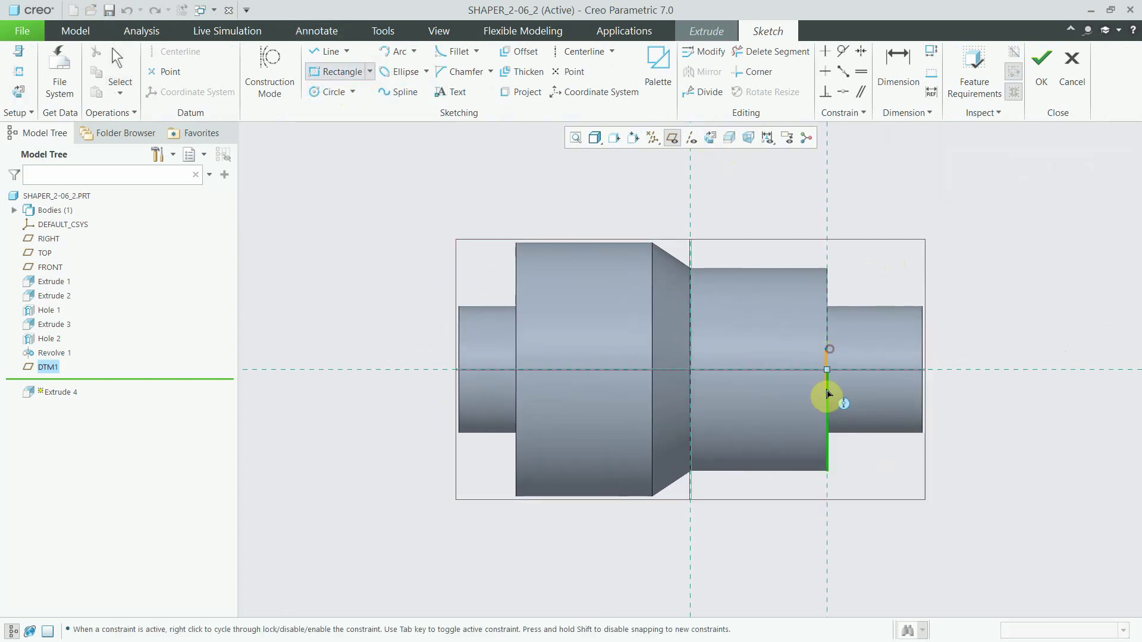
left_click(711, 391)
middle_click(726, 381)
Dimension the rectangle 20 wide and 5 high, with its top edge 2.5 from the axis
scroll(796, 383, "up", 5)
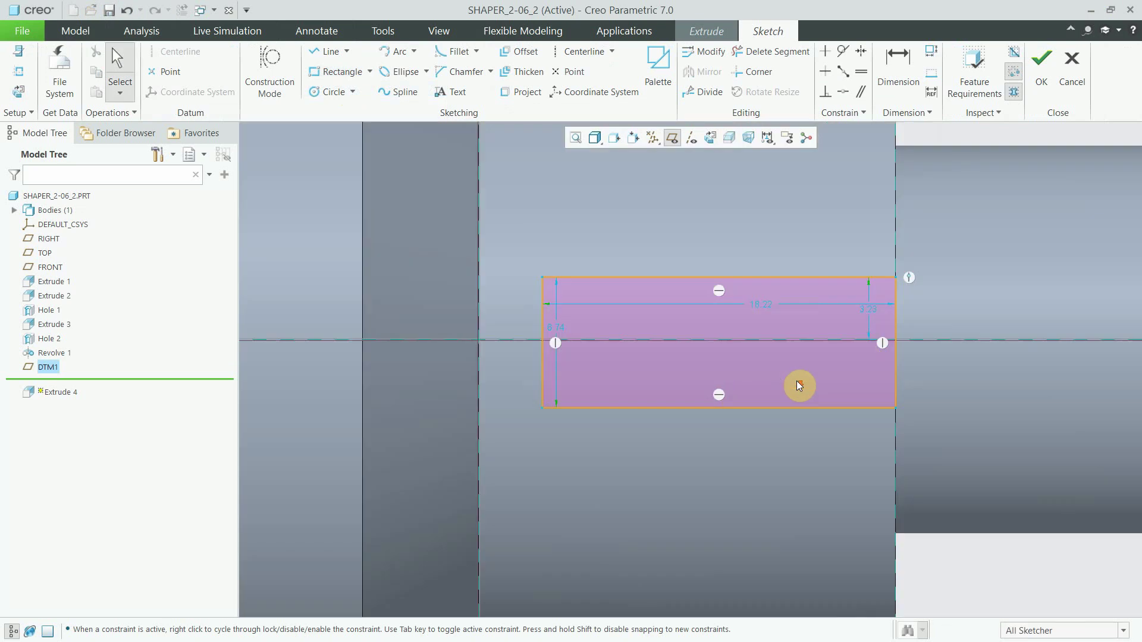
double_click(759, 304)
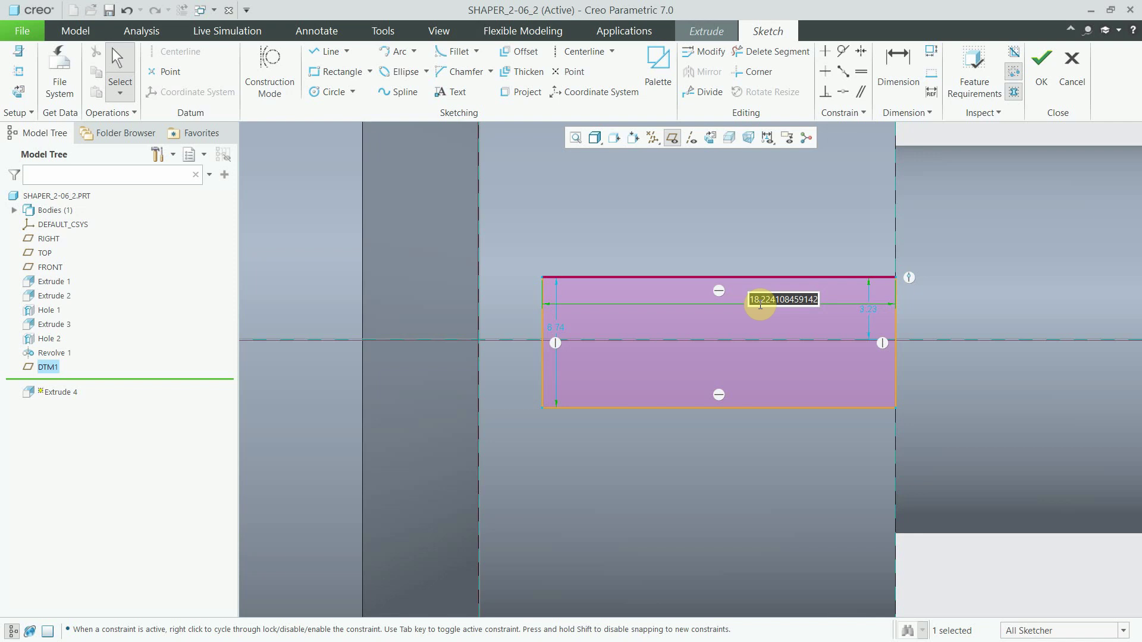
type("5")
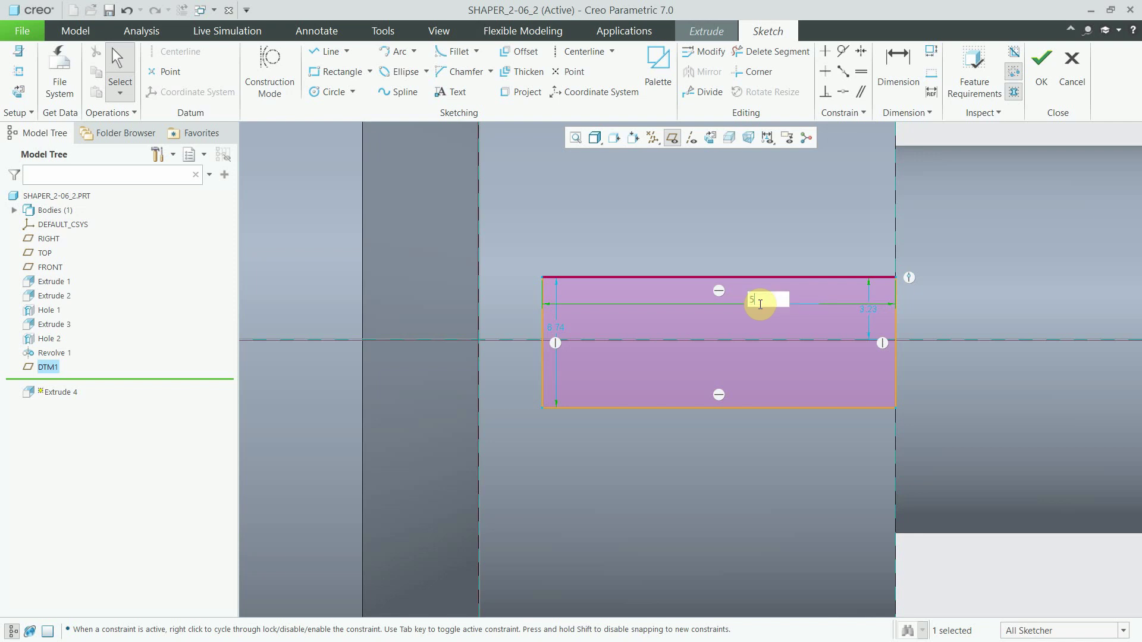
type("20")
key("Return")
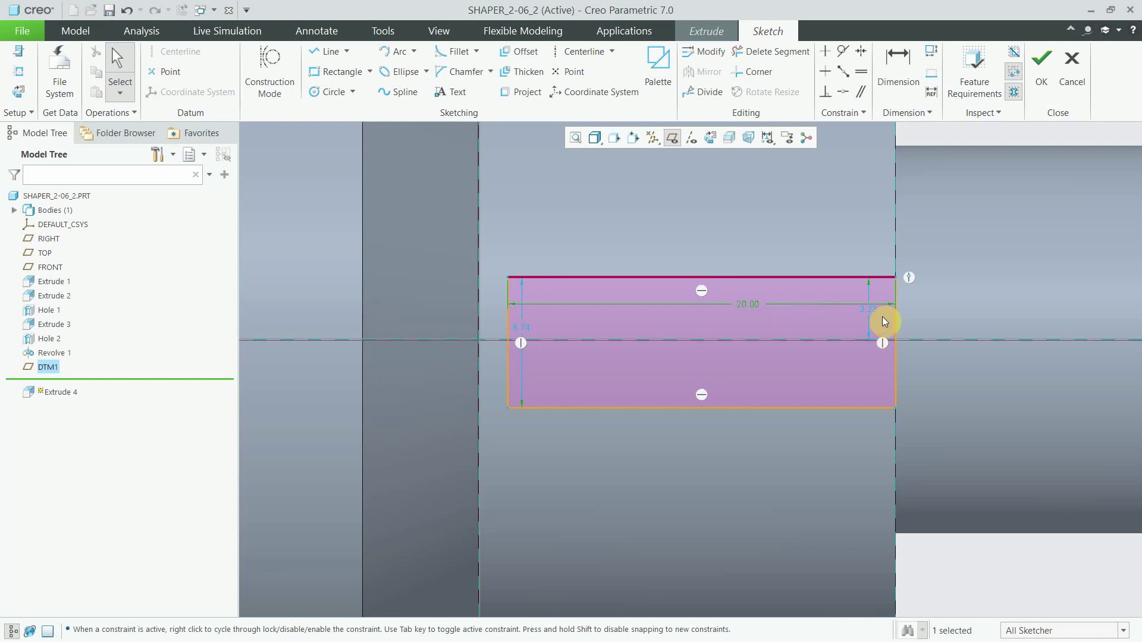
double_click(871, 309)
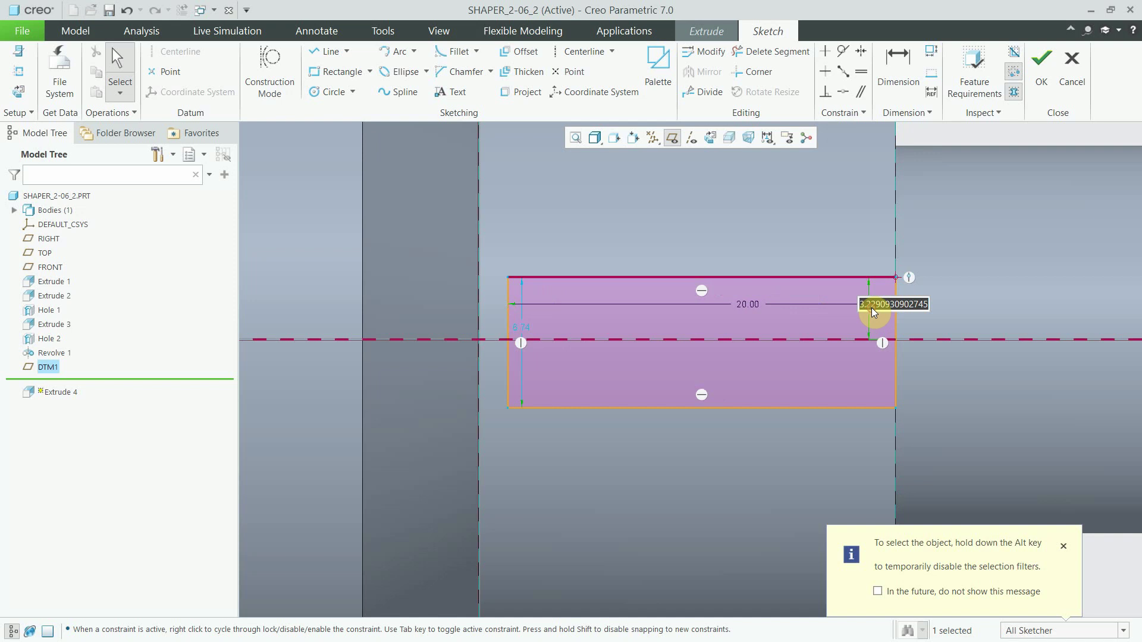
type("2.5")
key("Return")
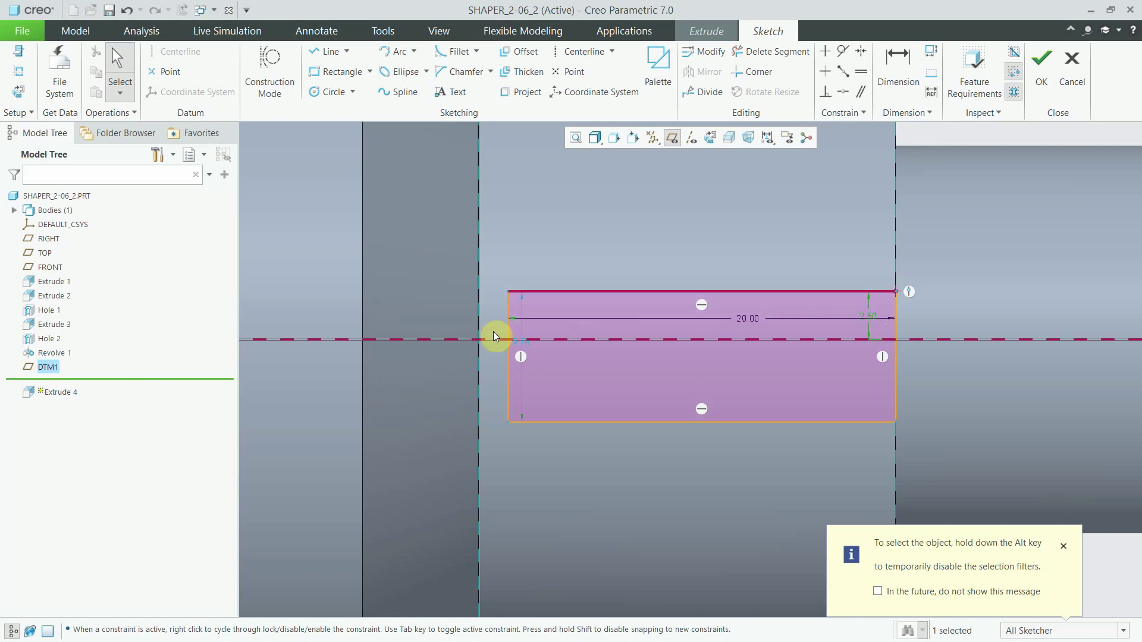
double_click(525, 342)
type("5")
key("Return")
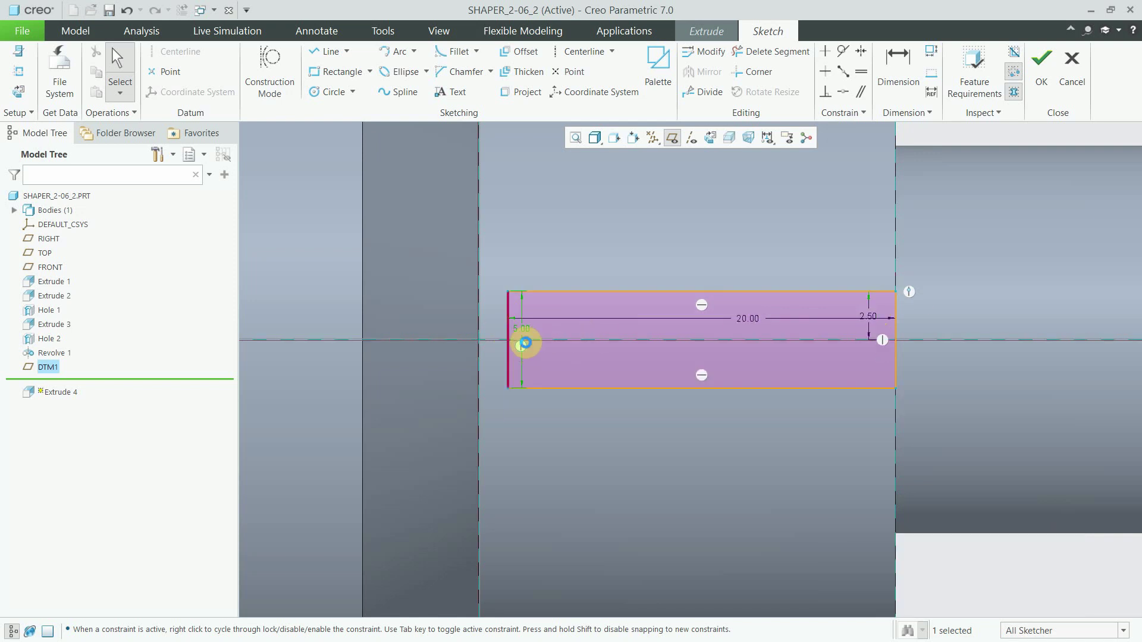
left_click(848, 179)
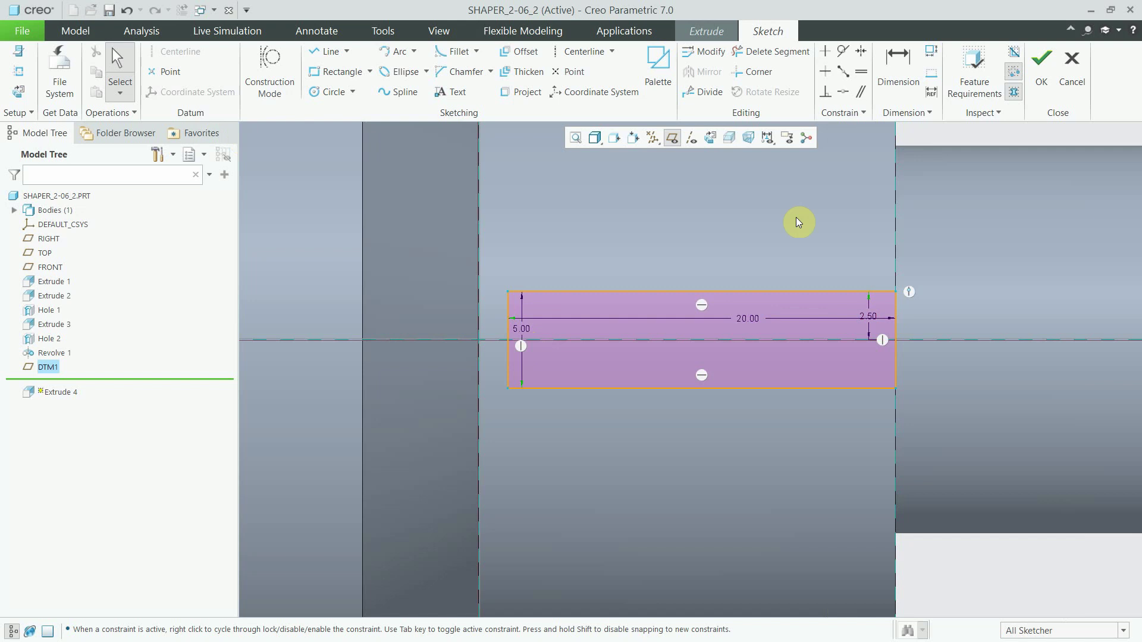
Add a horizontal centerline along the shaft axis
scroll(791, 267, "down", 5)
left_click(592, 53)
scroll(622, 446, "up", 3)
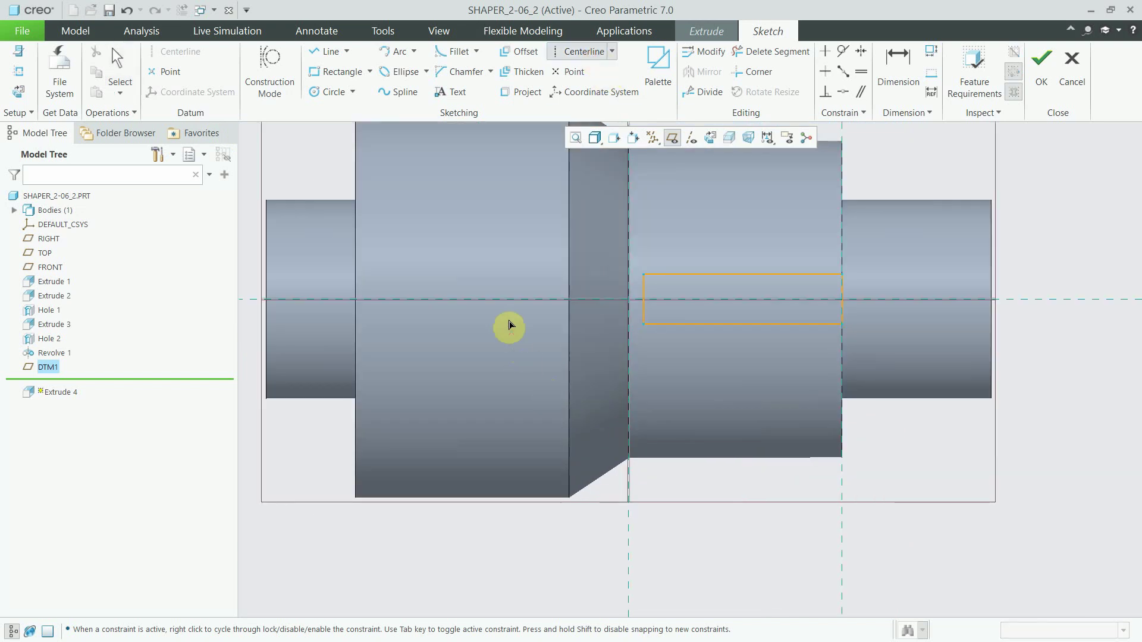
left_click(510, 299)
left_click(624, 298)
middle_click(624, 299)
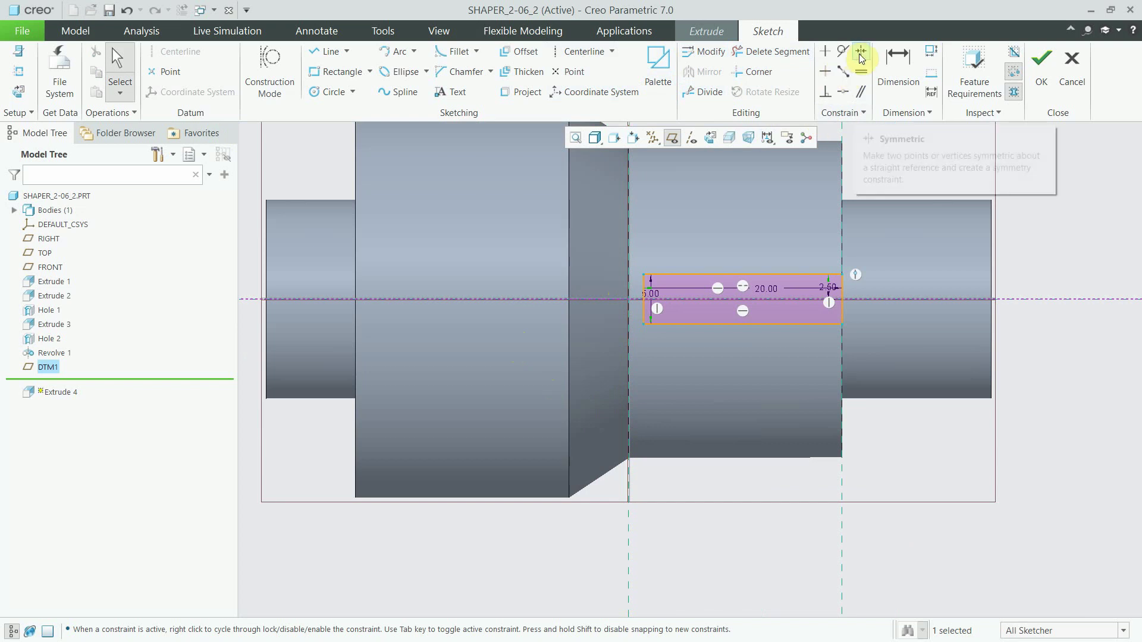
Make the rectangle's right vertices symmetric about the centerline and delete the conflicting 2.50 dimension
left_click(858, 54)
scroll(841, 297, "down", 4)
left_click(843, 245)
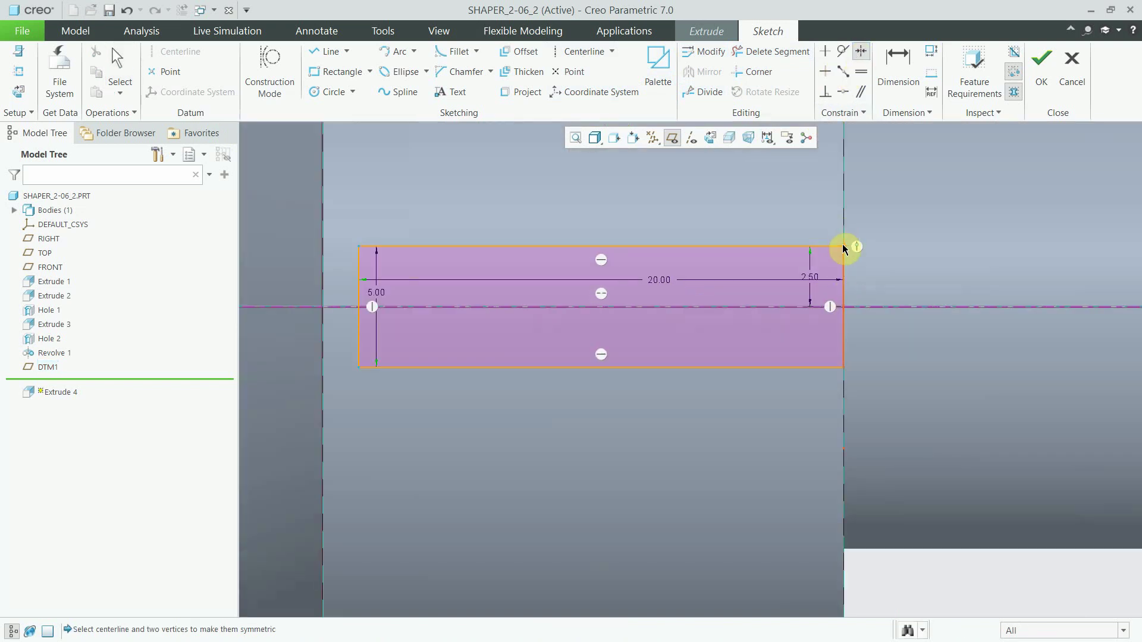
left_click(843, 367)
left_click(872, 308)
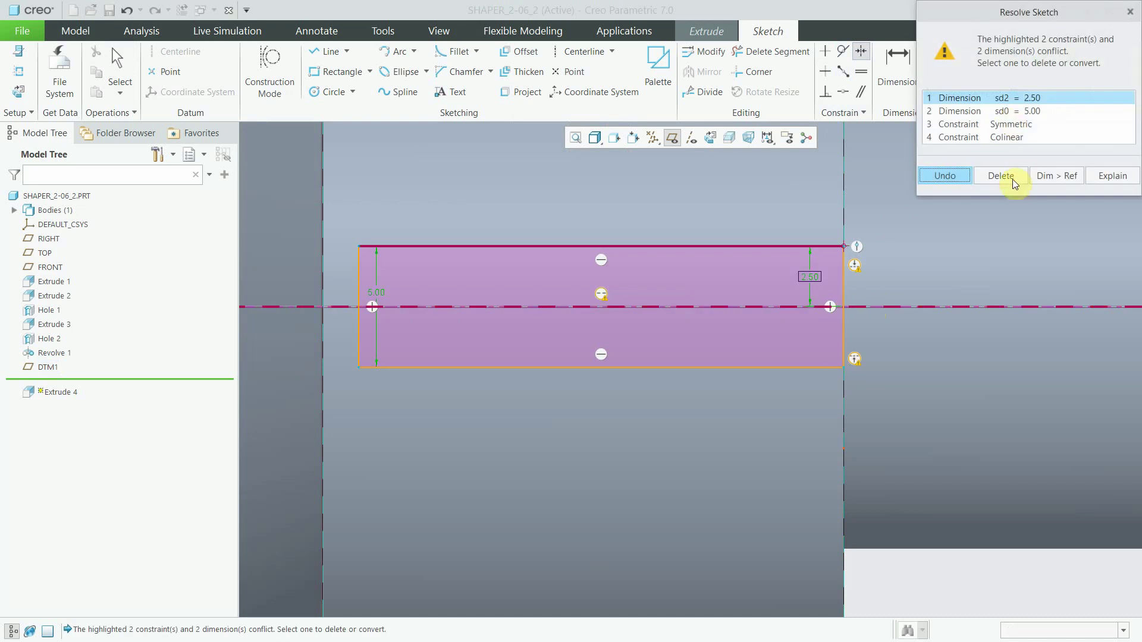
left_click(1001, 176)
middle_click(604, 285)
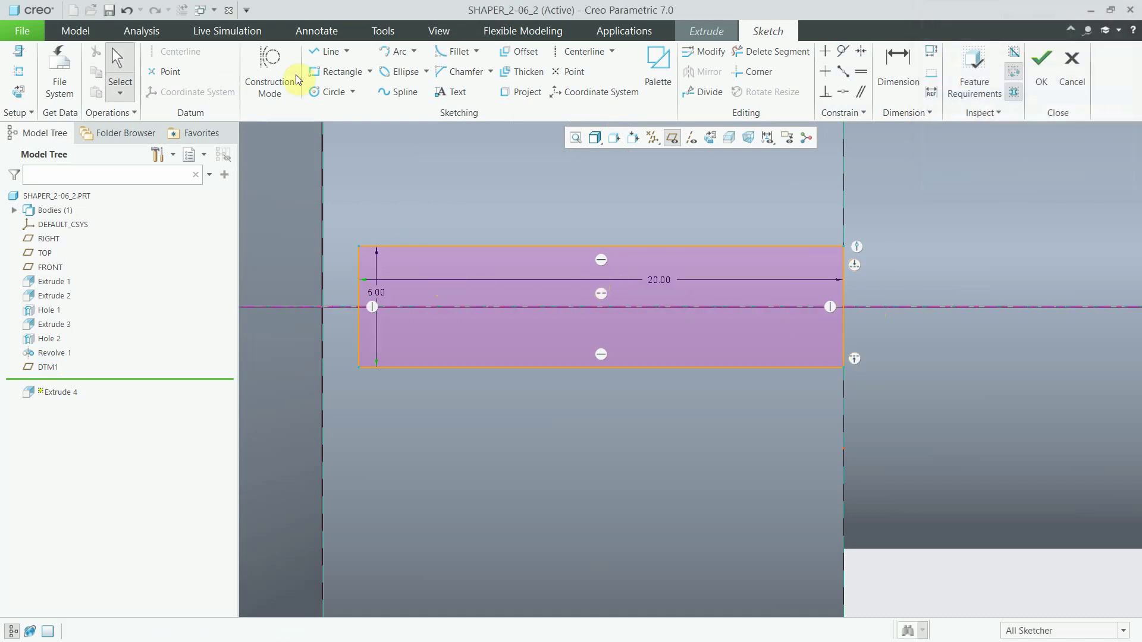
Draw a circle centred on the rectangle's left edge, sized to the slot height
left_click(330, 91)
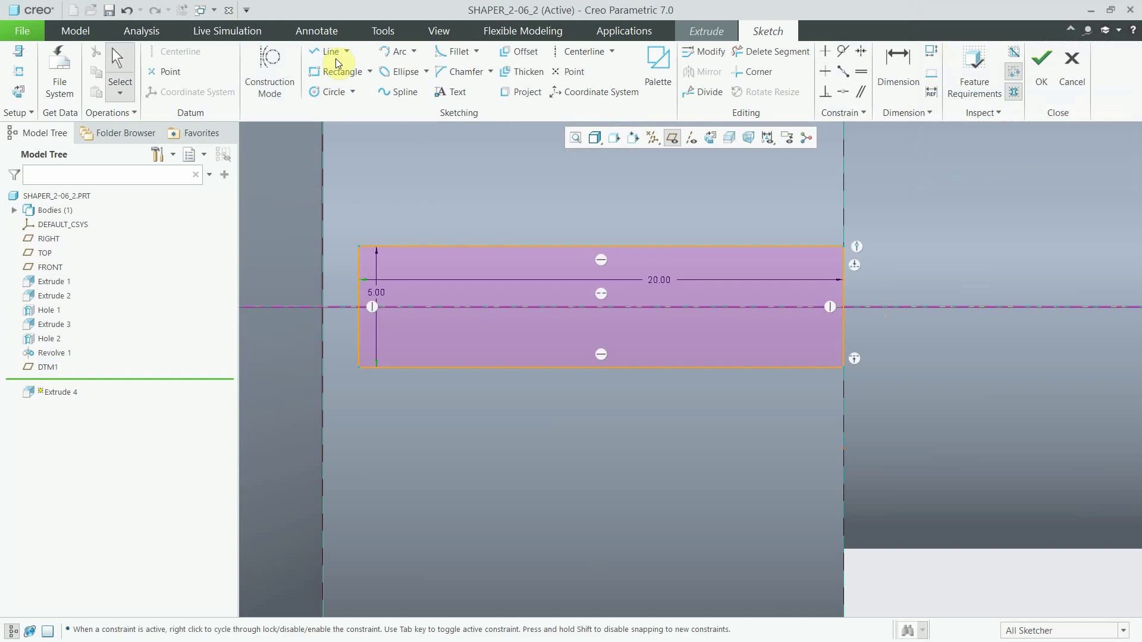
left_click(330, 91)
left_click(359, 308)
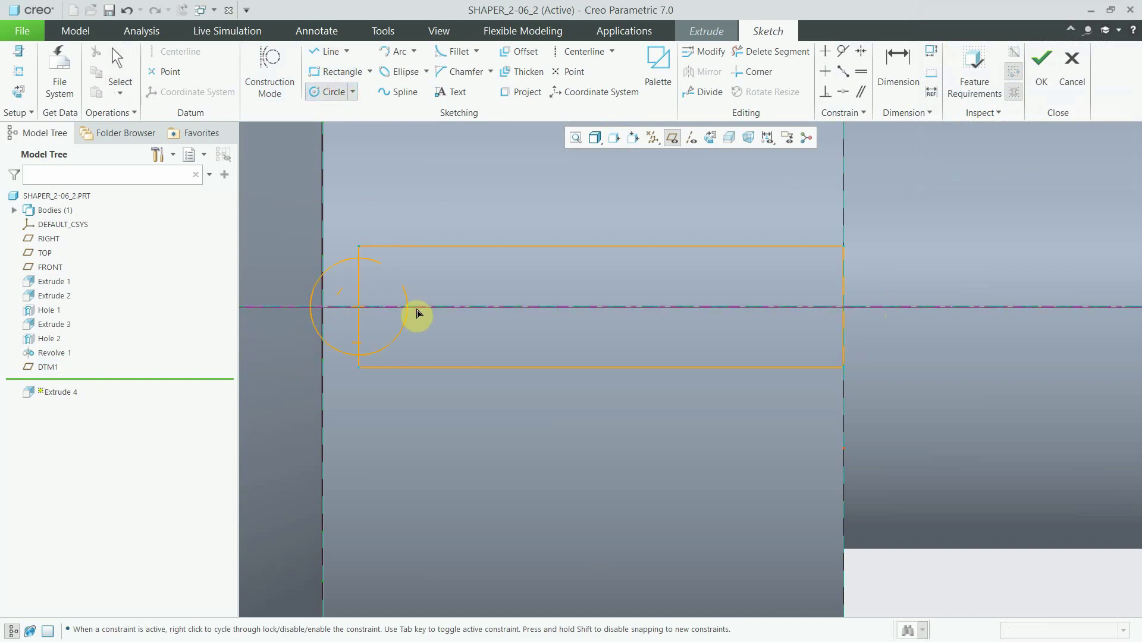
left_click(419, 309)
middle_click(420, 309)
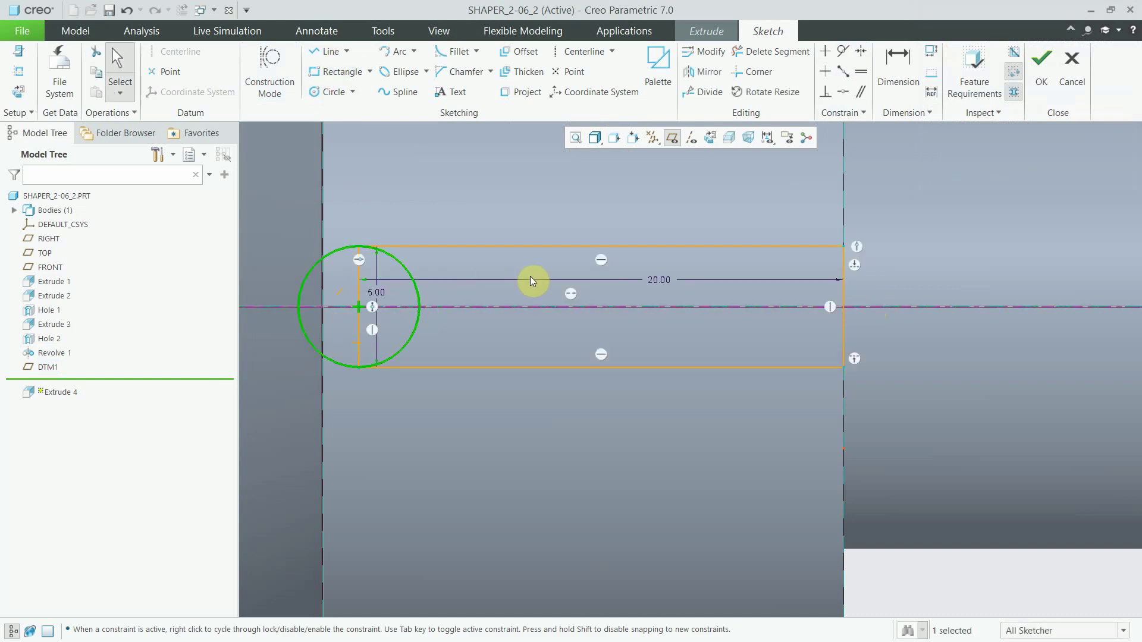
Change the 20.00 length to 18.5 and trim away the excess arc and line segments
double_click(664, 281)
type("18.5")
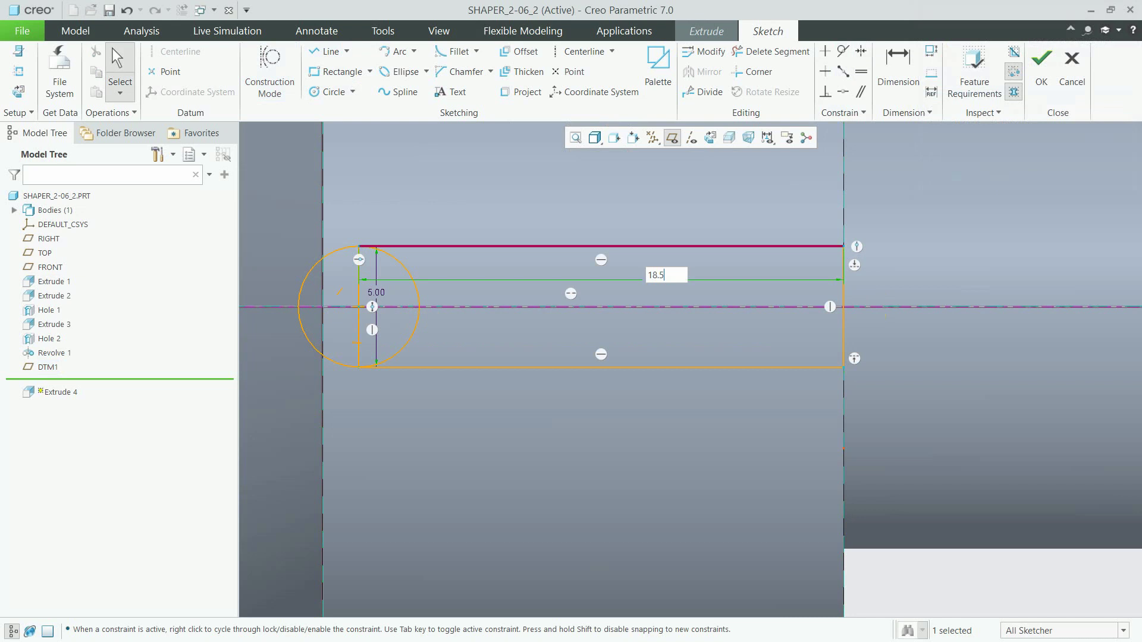
key("Return")
left_click(767, 52)
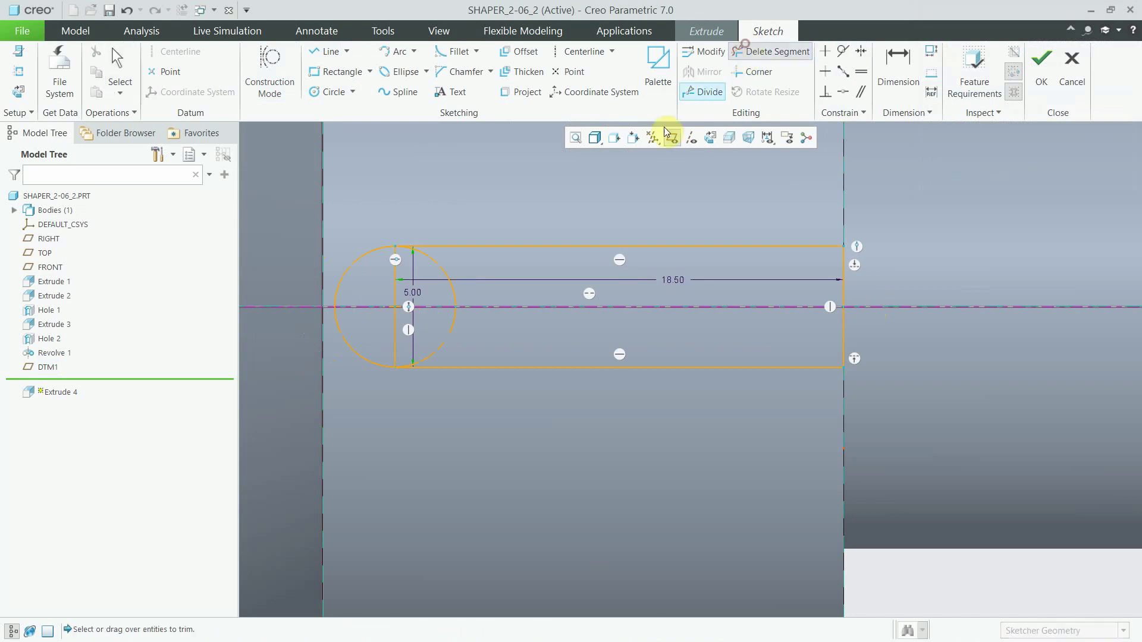
scroll(348, 322, "down", 2)
left_click_drag(541, 254, 541, 255)
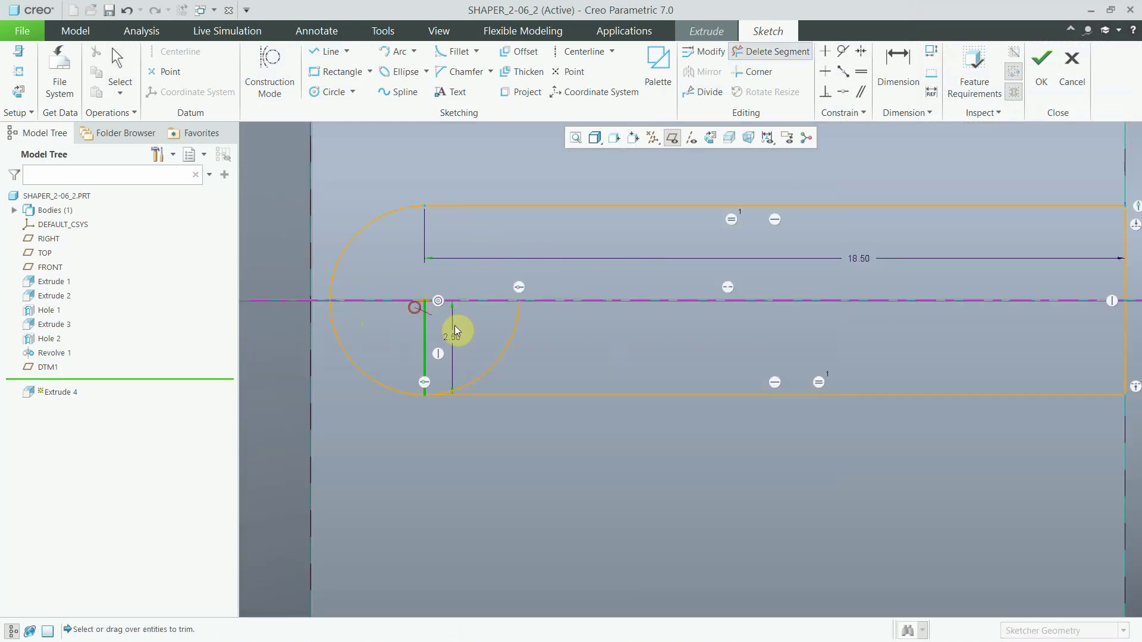
left_click_drag(509, 352, 511, 355)
middle_click(480, 301)
scroll(462, 305, "up", 1)
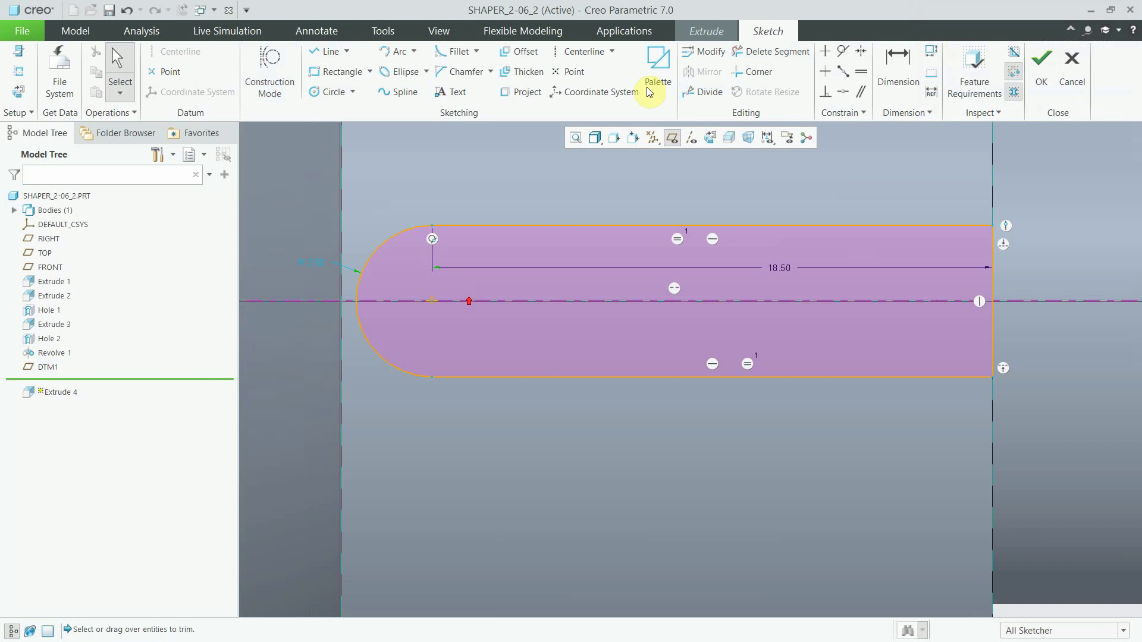
Dimension the overall length from the rounded end to the right line and set it to 20
left_click(897, 66)
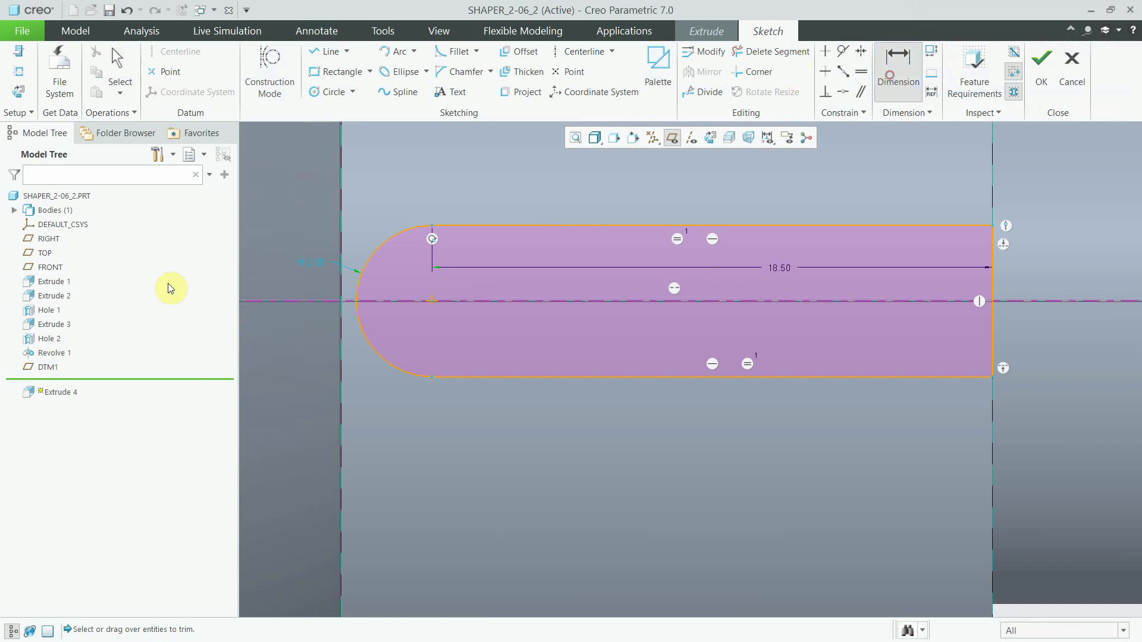
left_click(364, 323)
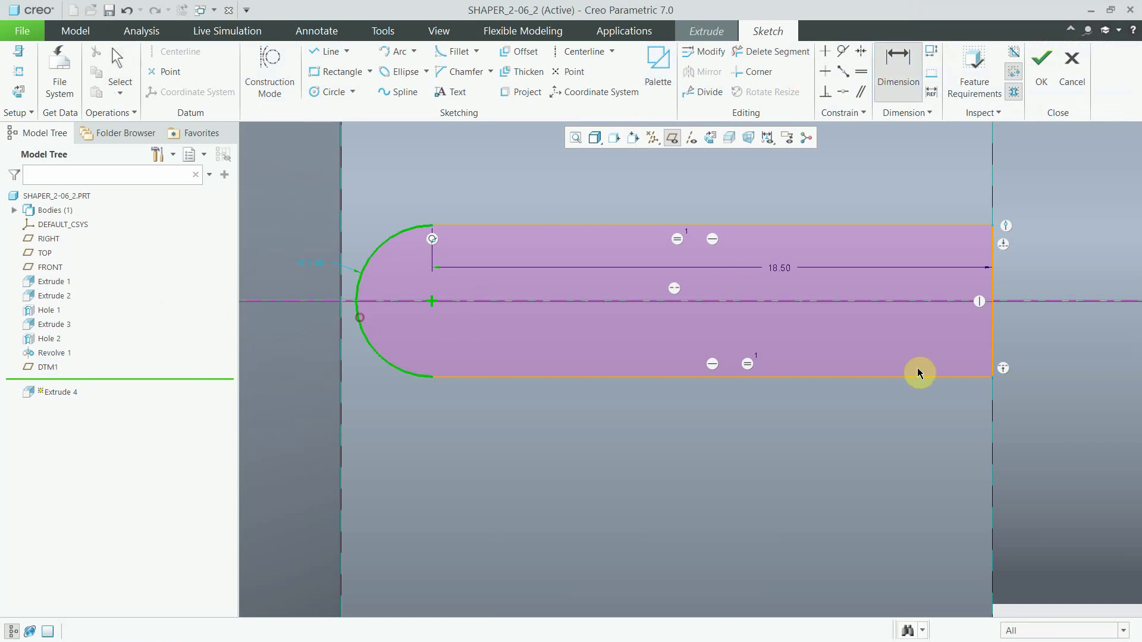
left_click(992, 283)
middle_click(644, 173)
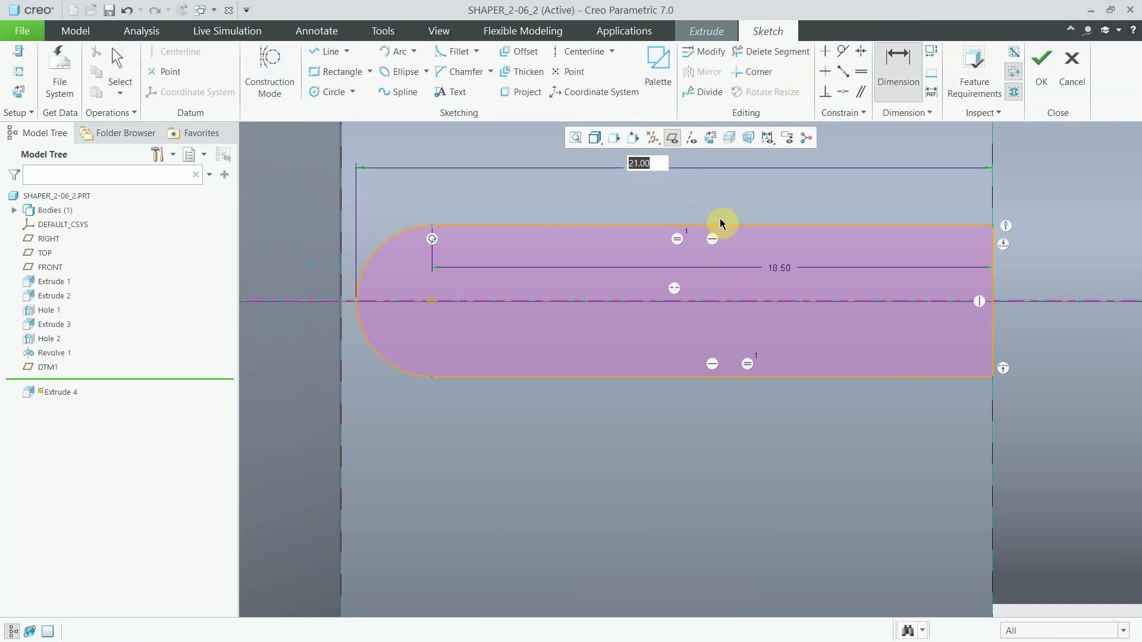
key("Return")
middle_click(646, 176)
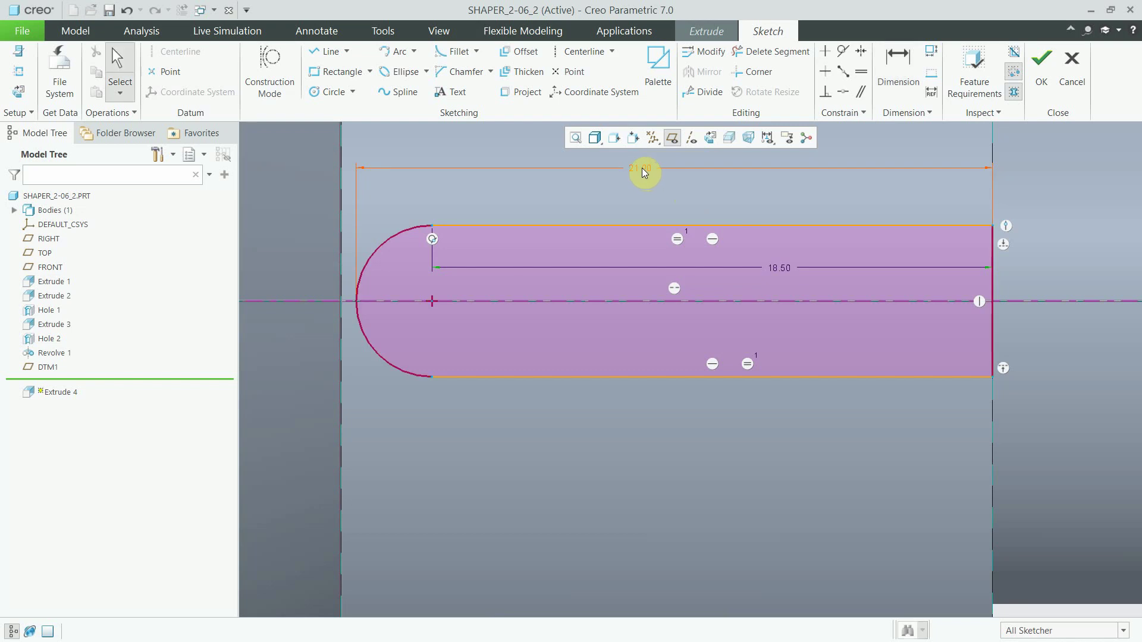
double_click(642, 172)
type("20")
key("Return")
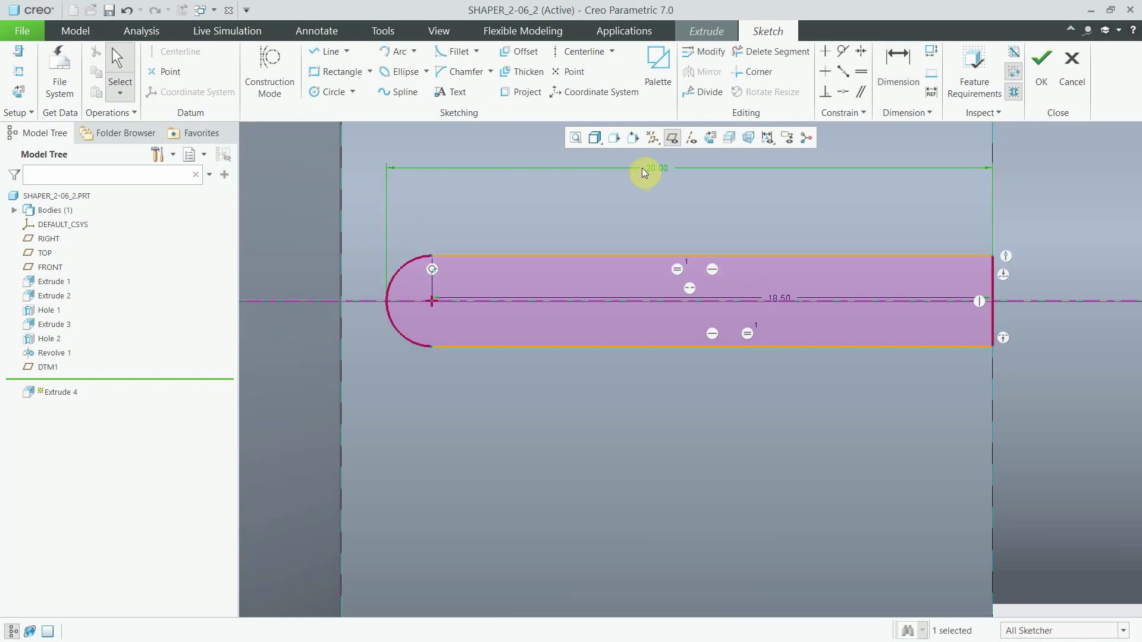
left_click(540, 234)
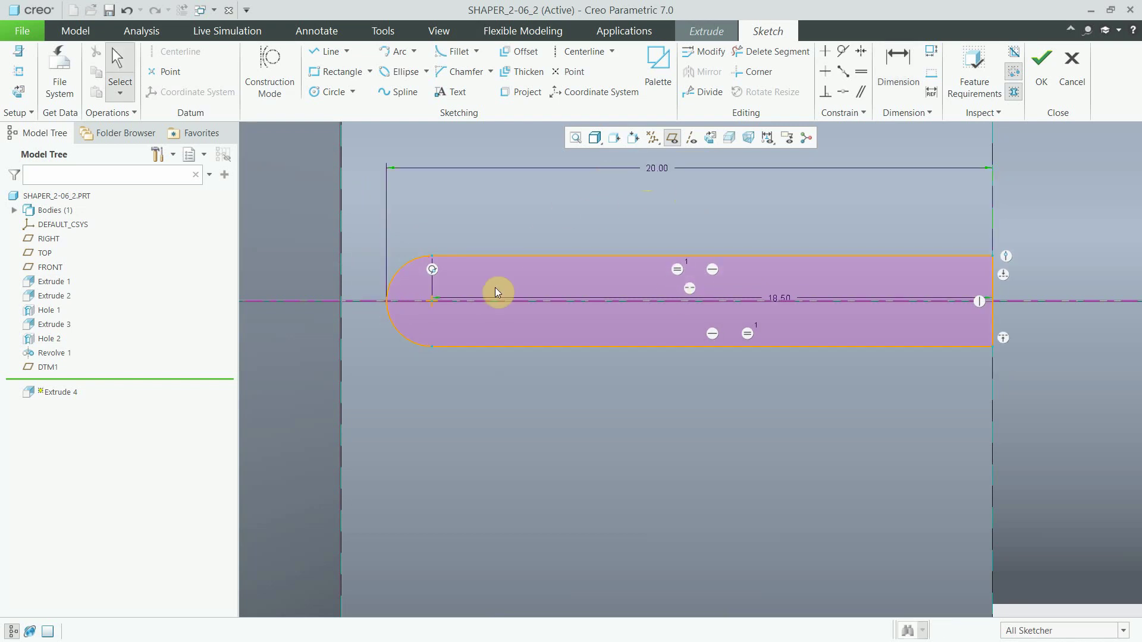
Add a 5 height dimension between top and bottom edges, deleting the conflicting 18.50
left_click(892, 70)
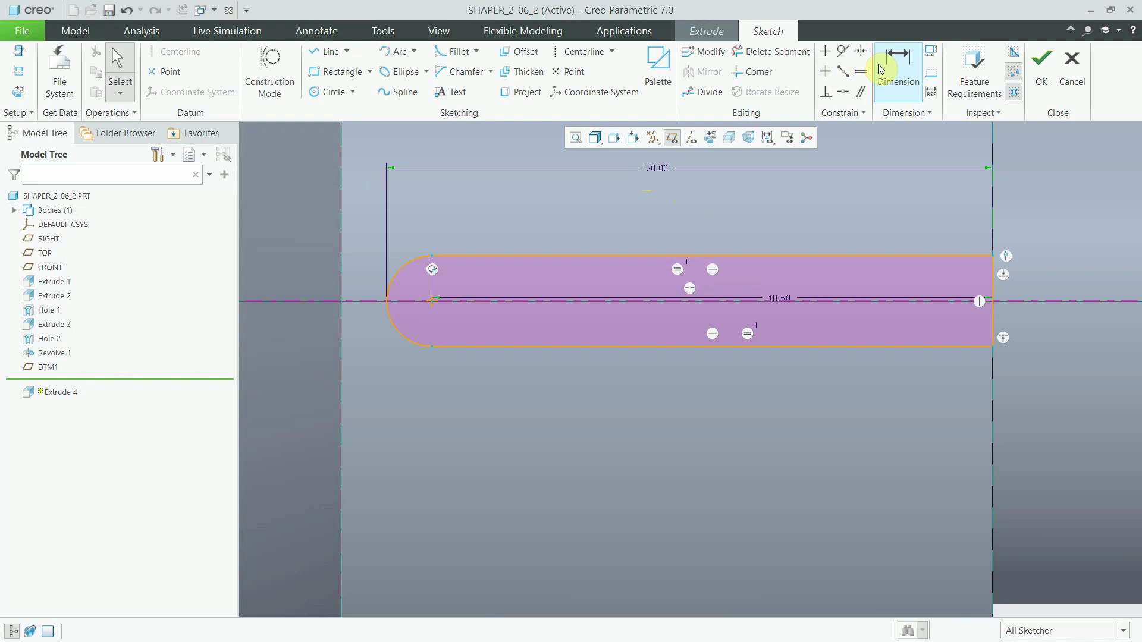
left_click(548, 257)
left_click(554, 346)
middle_click(552, 311)
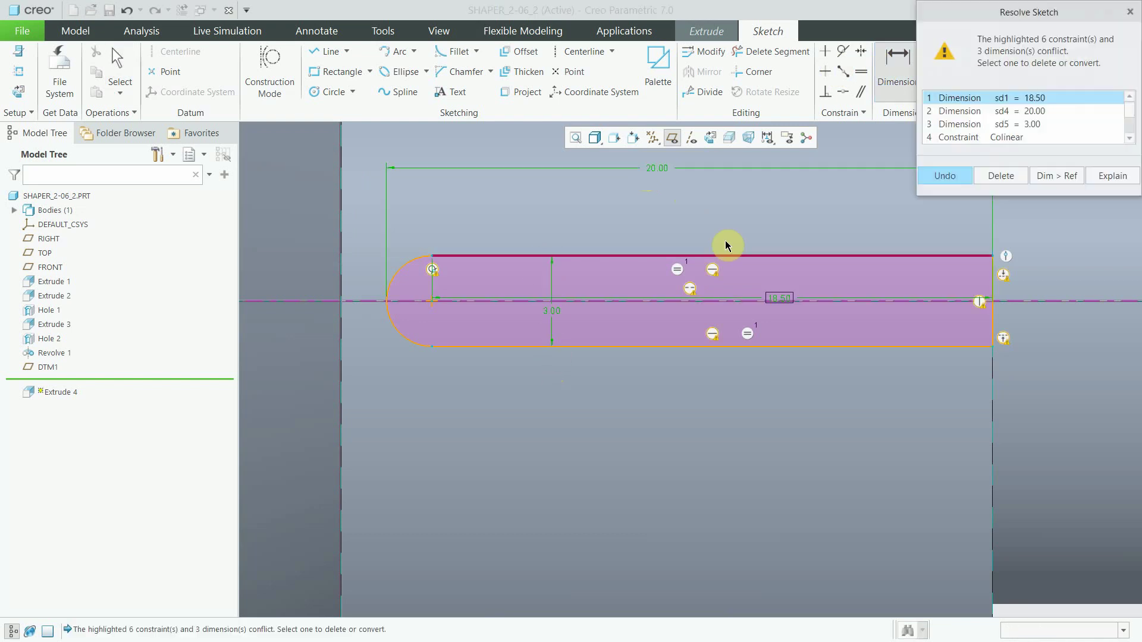
left_click(1023, 113)
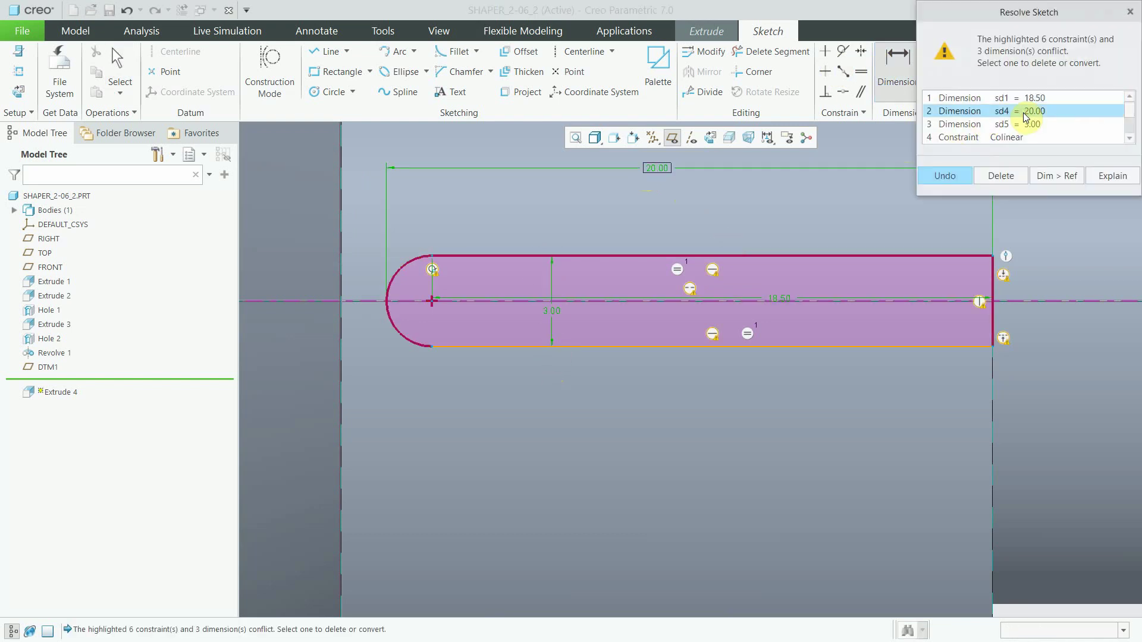
left_click(1031, 98)
left_click(1012, 178)
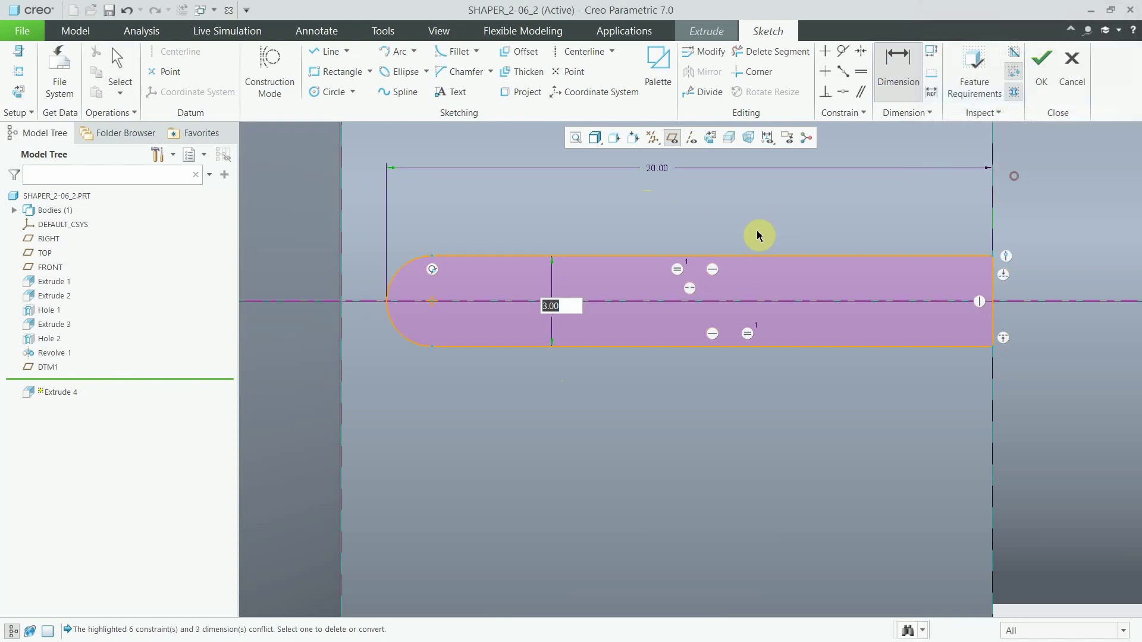
type("5")
key("Return")
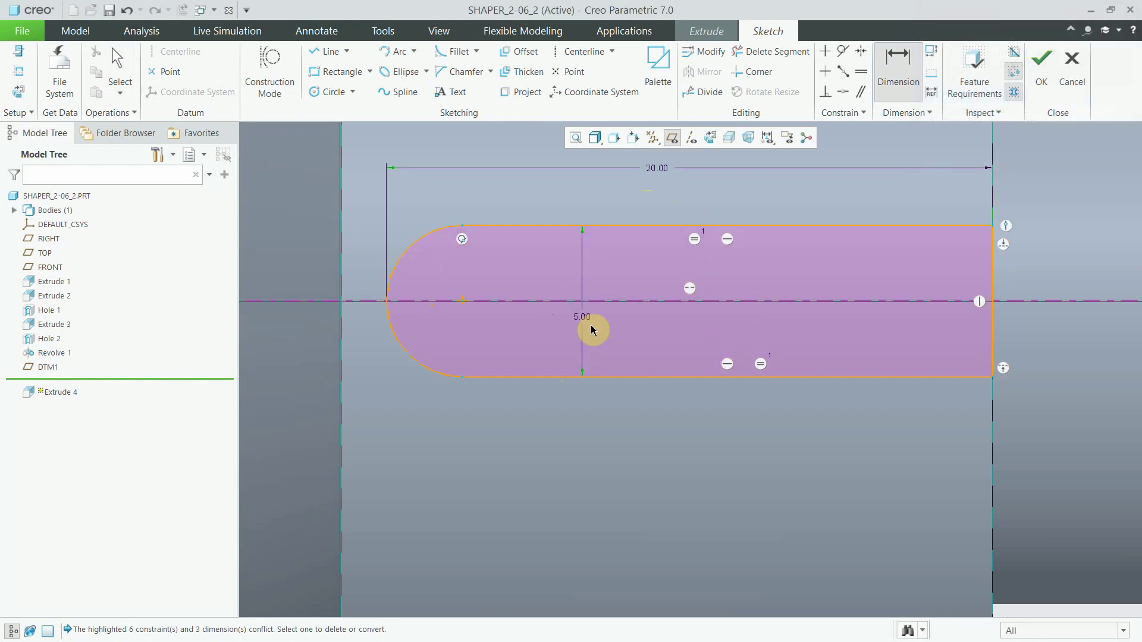
middle_click(416, 452)
scroll(483, 429, "up", 2)
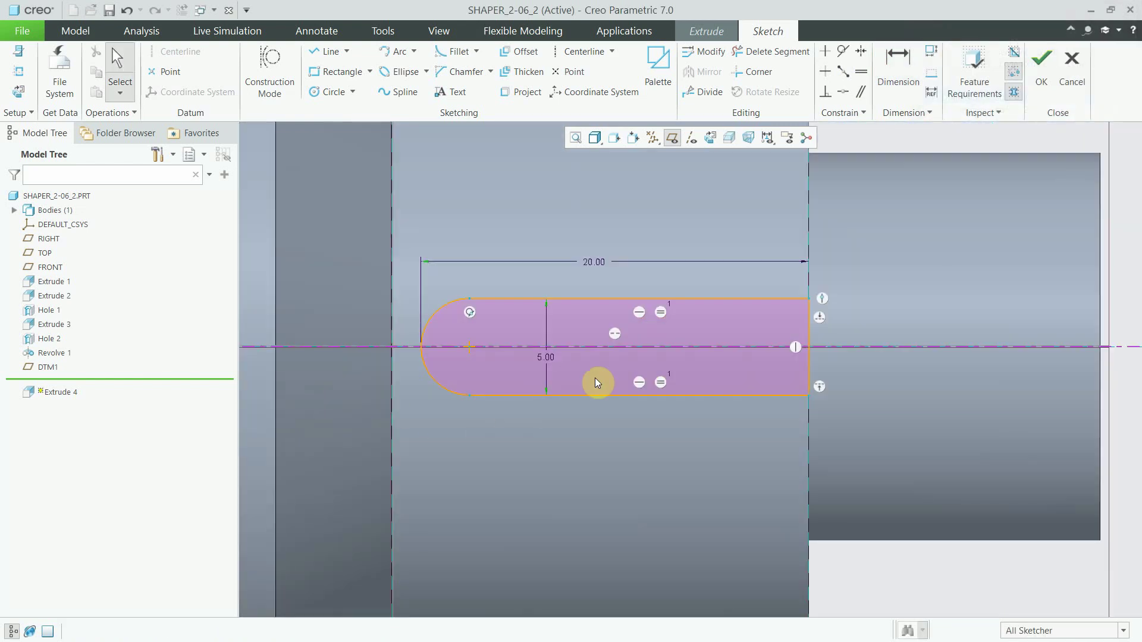
Select the 20.00 overall length and 5.00 height dimensions
left_click(591, 262)
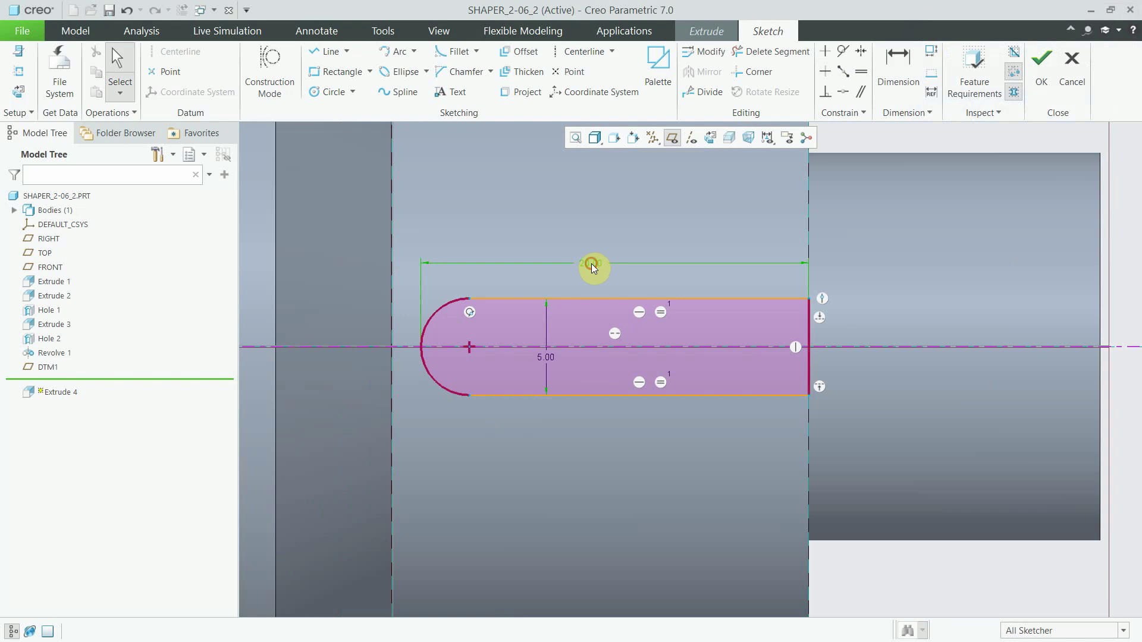
left_click(597, 230)
left_click(591, 264)
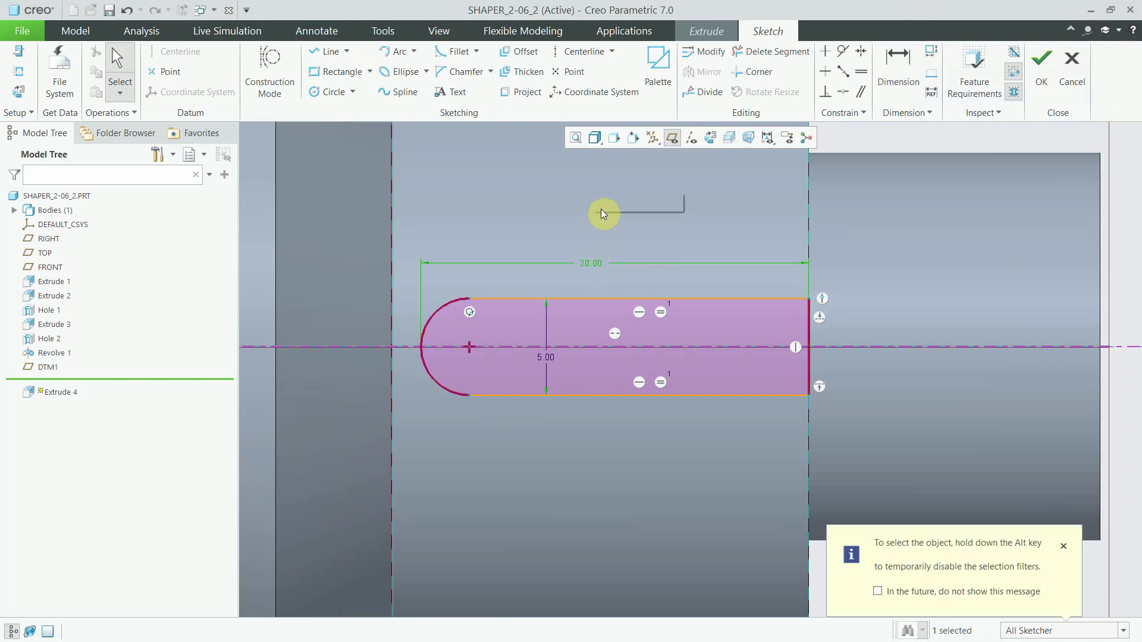
left_click(551, 357)
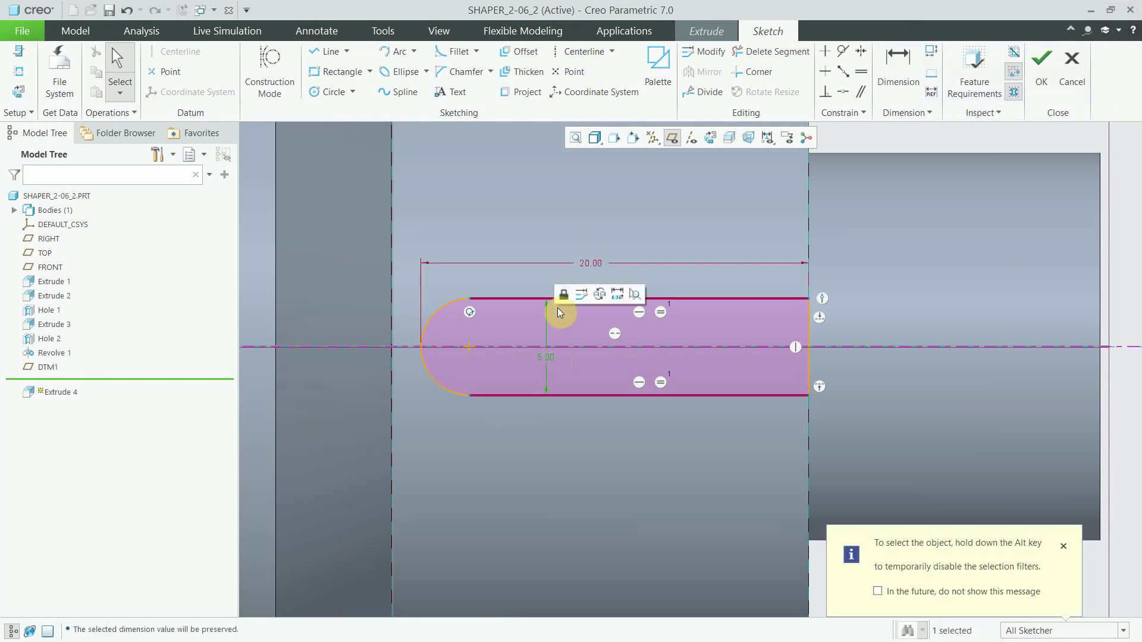
Finish the sketch and apply Extrude 4 as a 1.5-deep cut into the part
left_click(1039, 70)
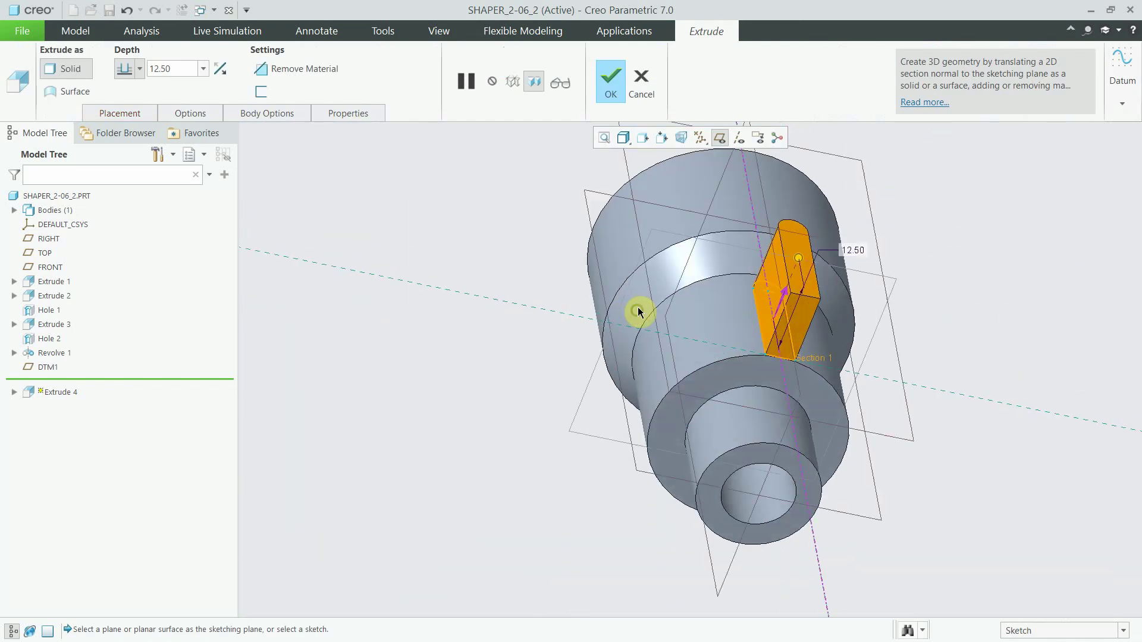
left_click(220, 68)
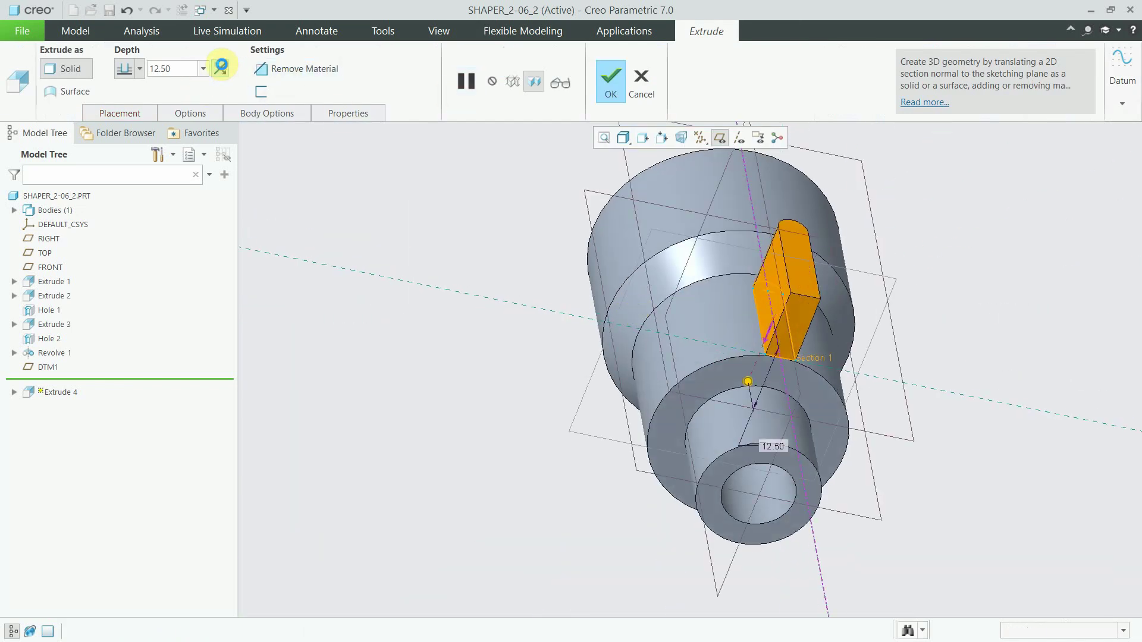
left_click(260, 67)
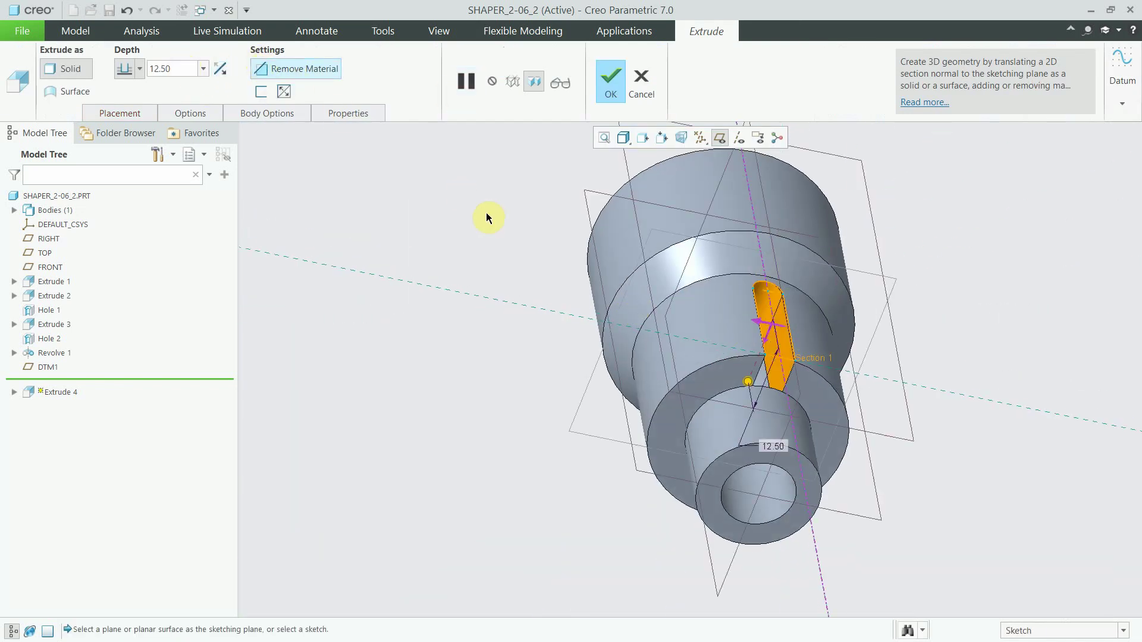
double_click(187, 65)
type("1.5")
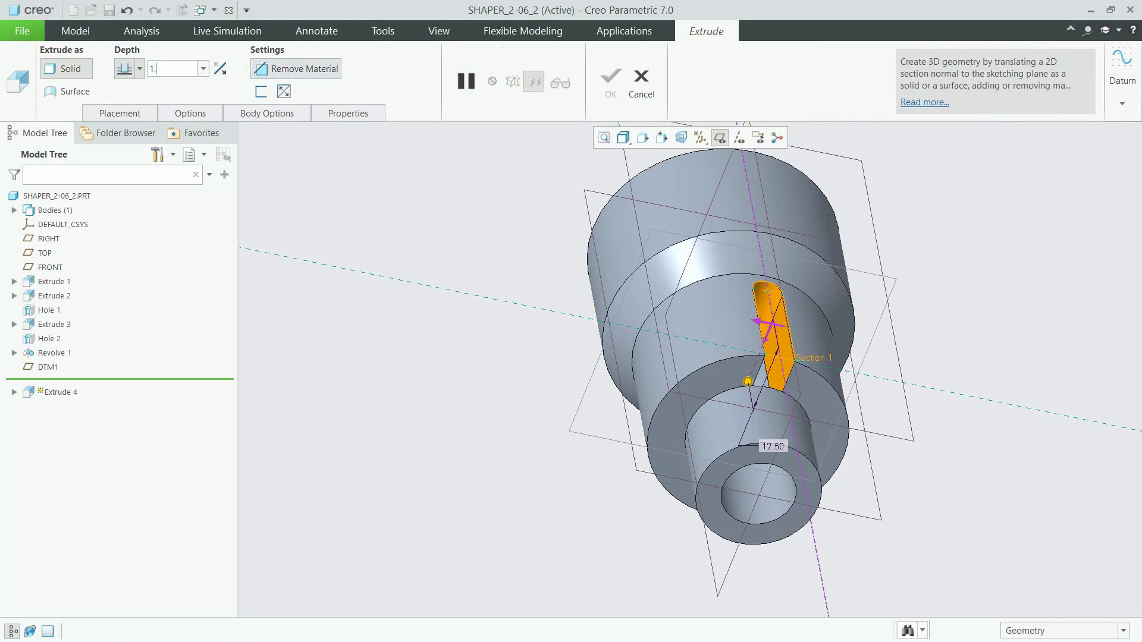
key("Return")
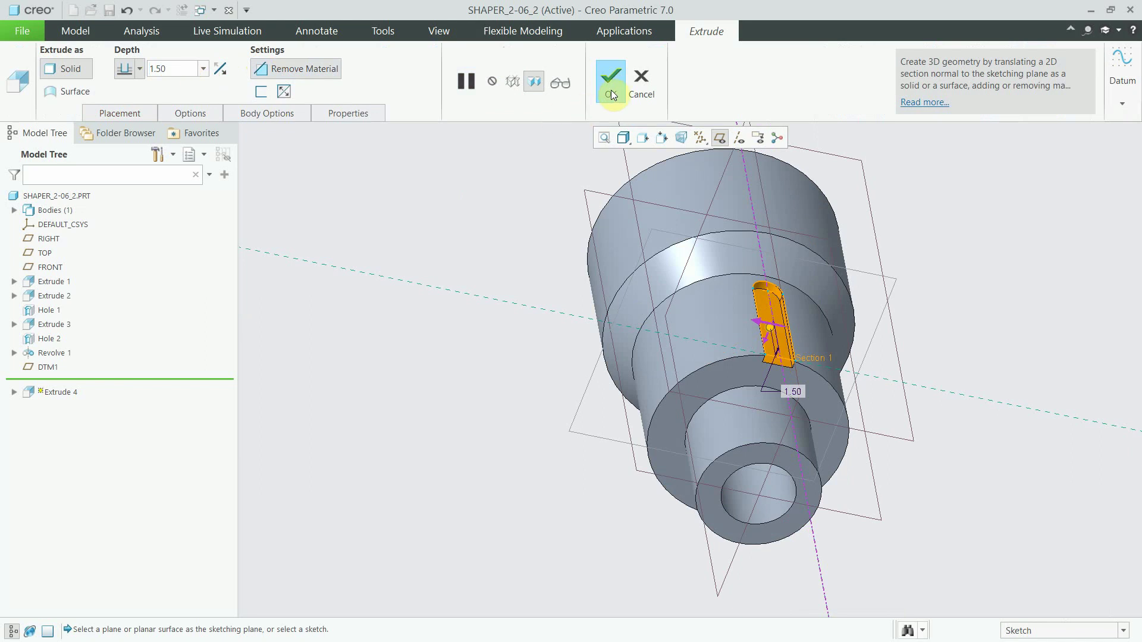
left_click(611, 92)
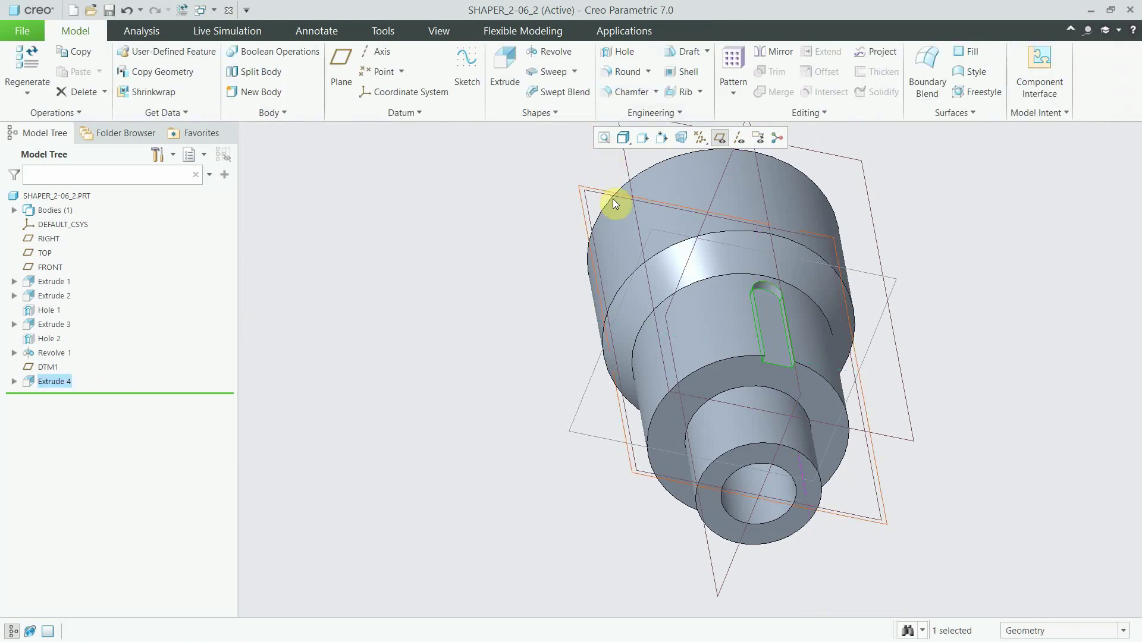
Axis-pattern the slot around the shaft's central axis with 12 members spread over 360°
left_click(738, 69)
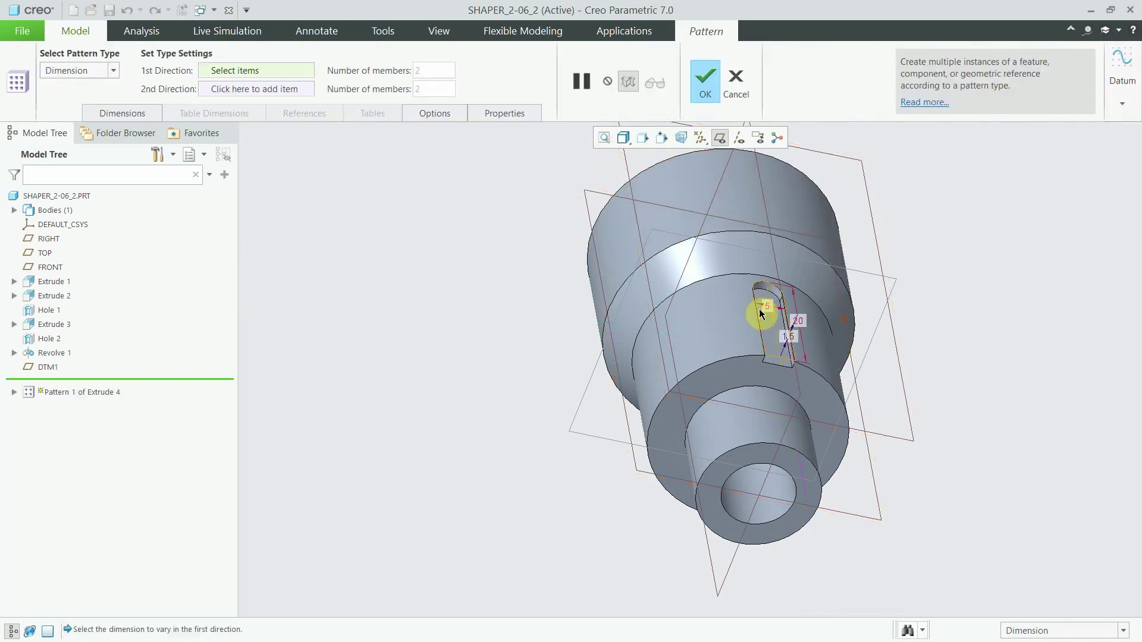
left_click(52, 73)
left_click(53, 112)
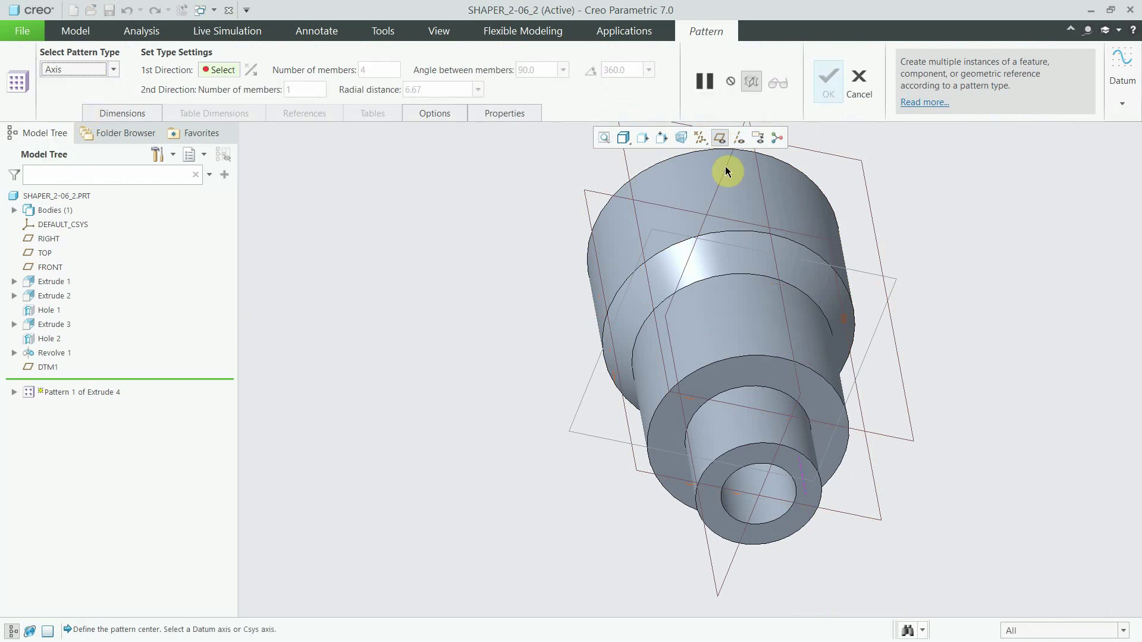
left_click(719, 137)
left_click(743, 427)
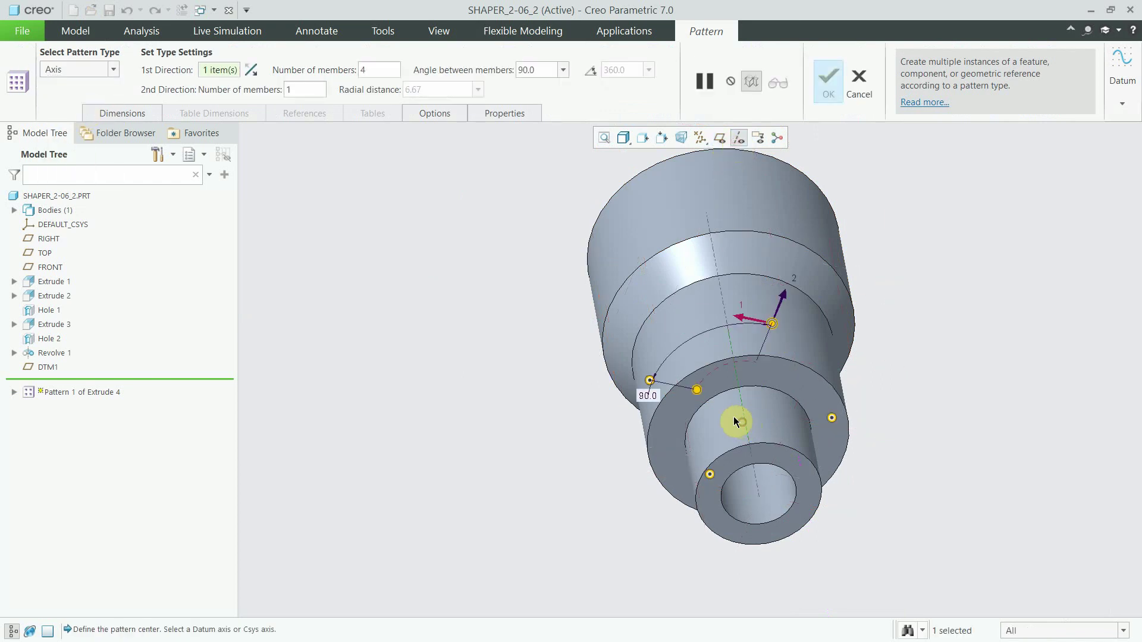
left_click(390, 70)
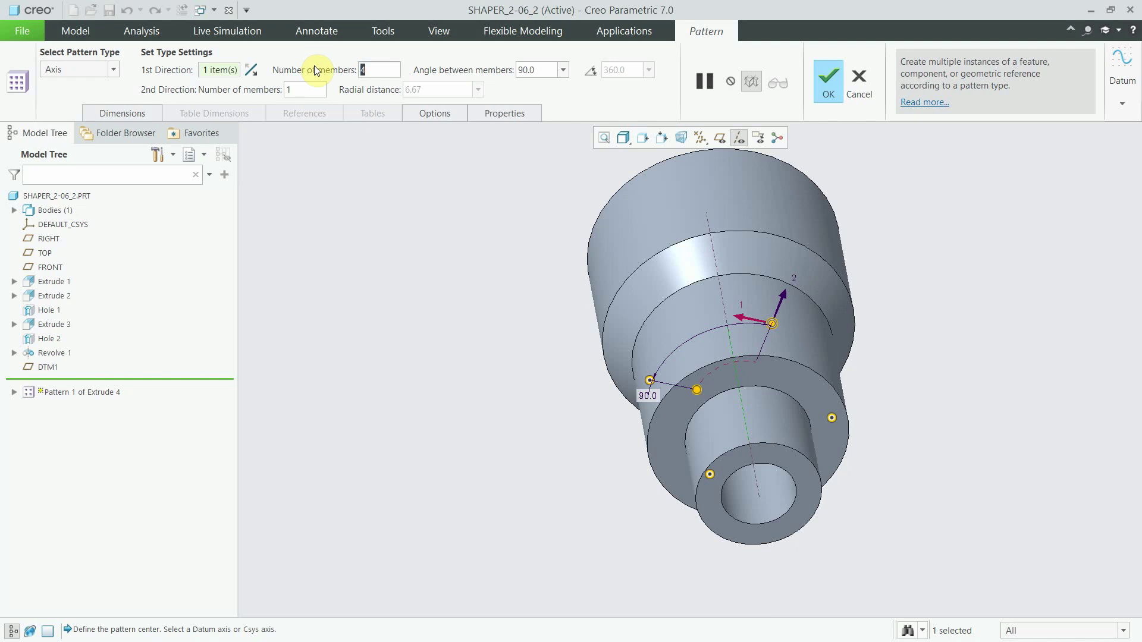
type("12")
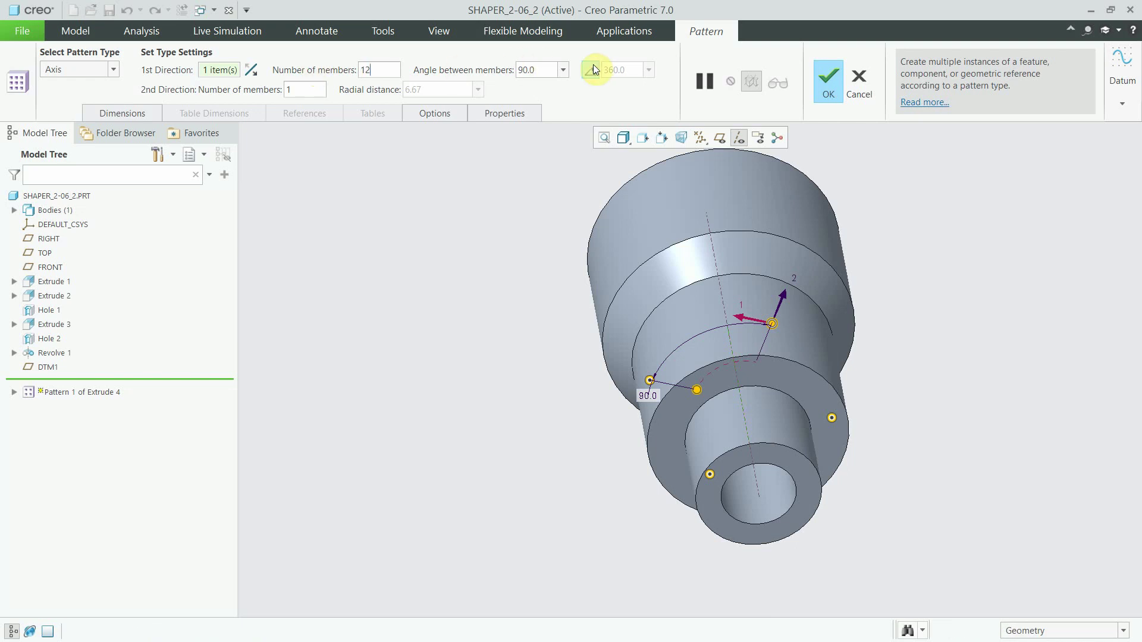
left_click(592, 69)
left_click(829, 83)
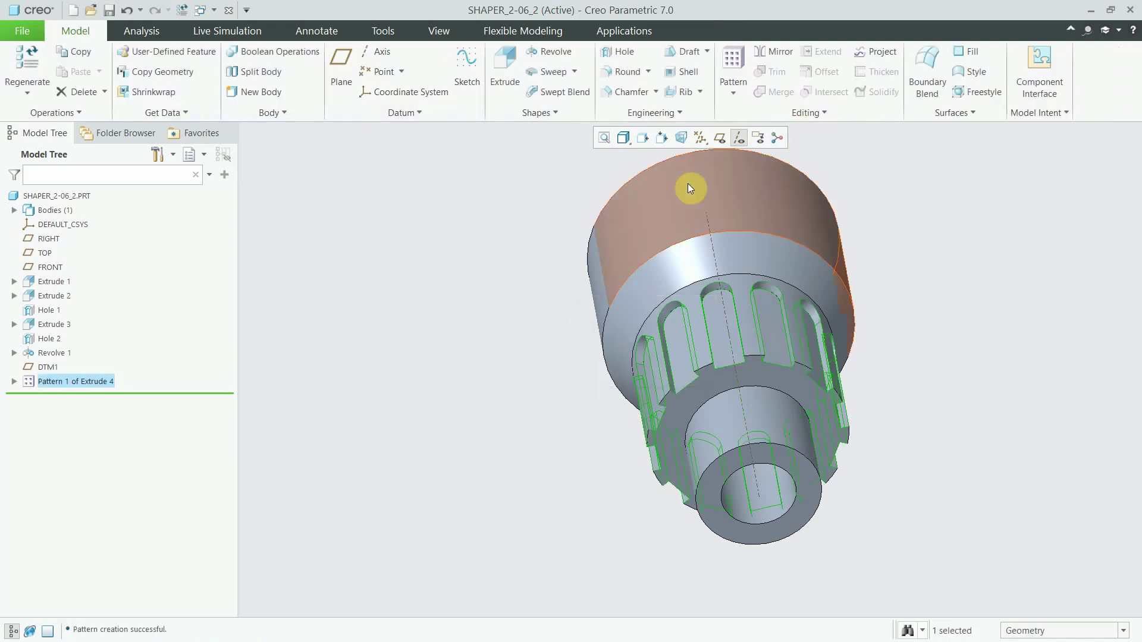
mouse_move(687, 183)
middle_mouse_down()
mouse_move(804, 260)
mouse_move(831, 309)
mouse_move(755, 288)
mouse_move(794, 310)
middle_mouse_up()
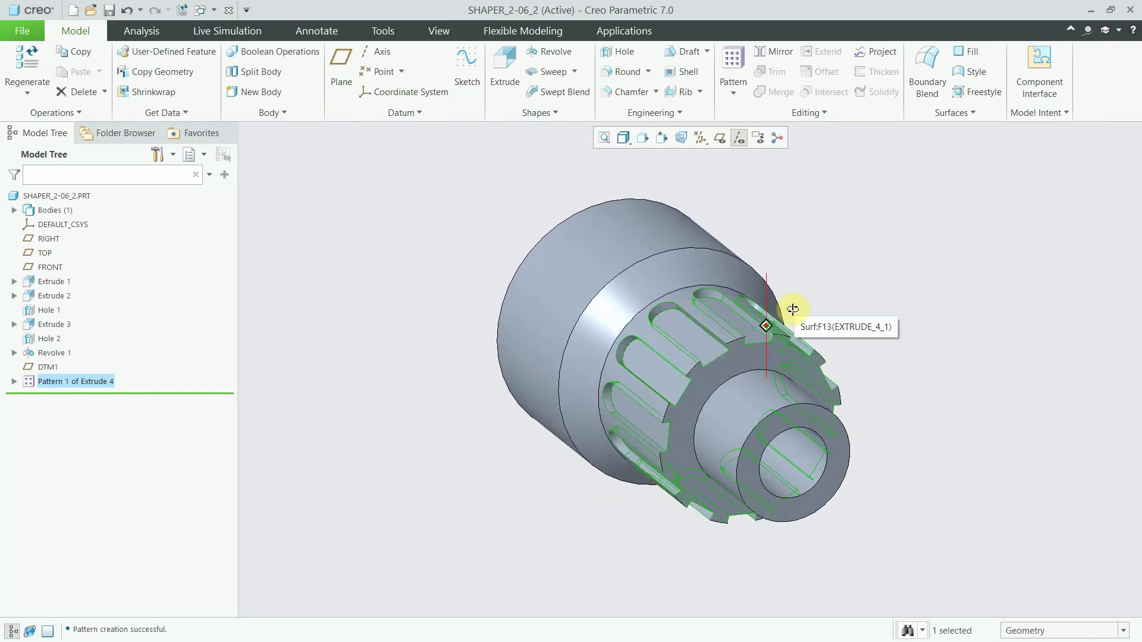
Orbit to an oblique view and clear the slot pattern selection
mouse_move(794, 309)
middle_mouse_down()
mouse_move(793, 298)
mouse_move(905, 239)
middle_mouse_up()
left_click(905, 239)
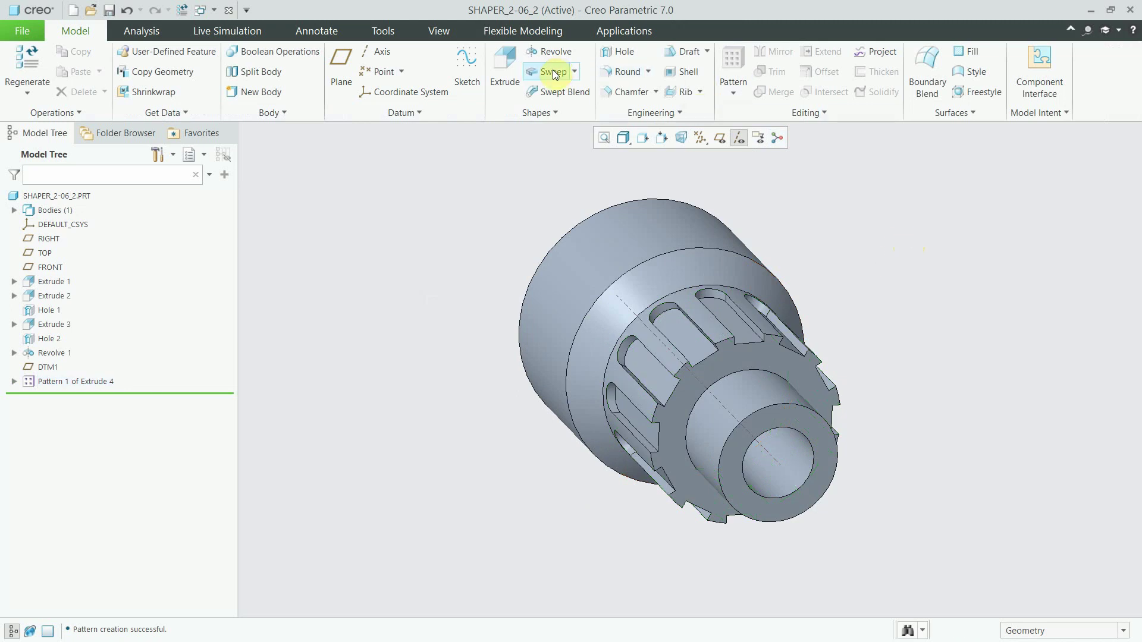
Start a round and select seven between-slot edges on the collar's end face
left_click(623, 73)
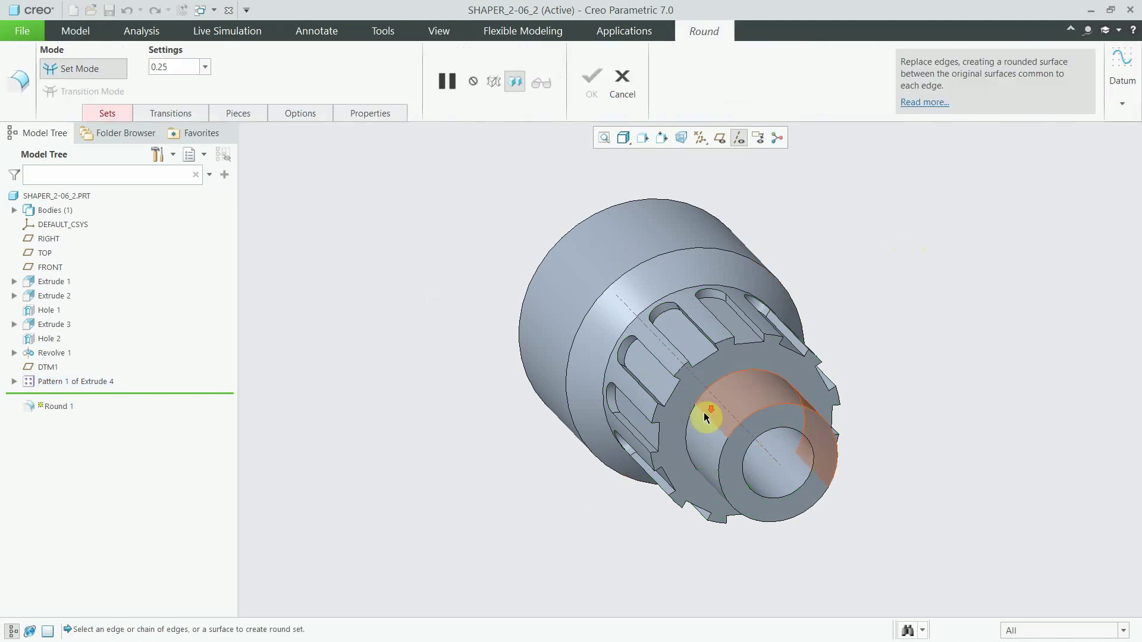
scroll(705, 412, "up", 3)
left_click(741, 278)
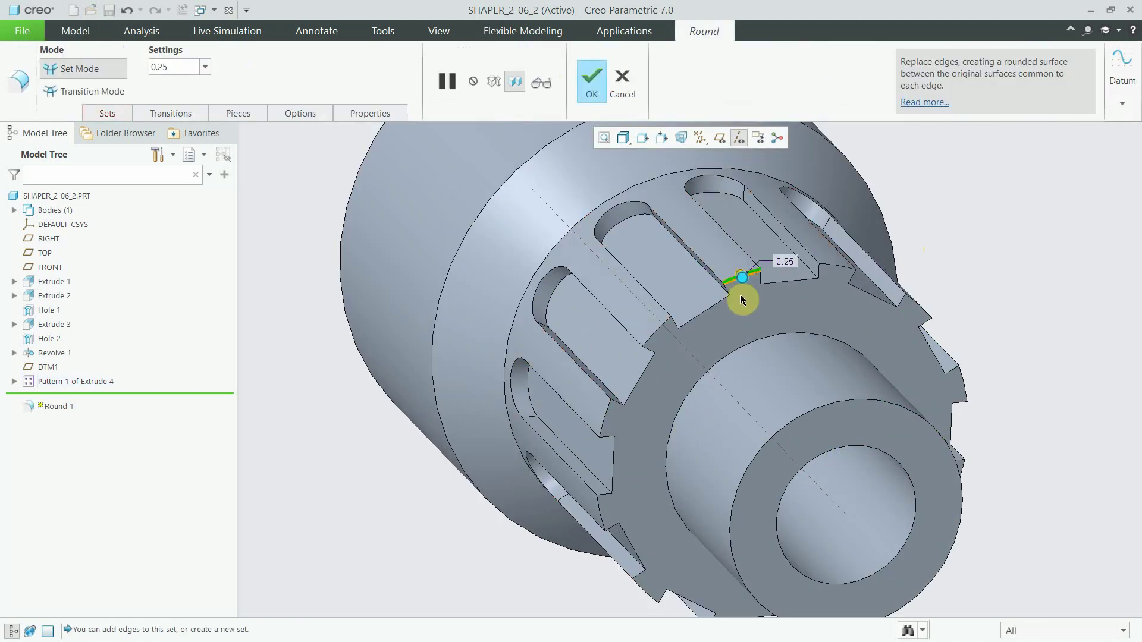
left_click(659, 328, "ctrl")
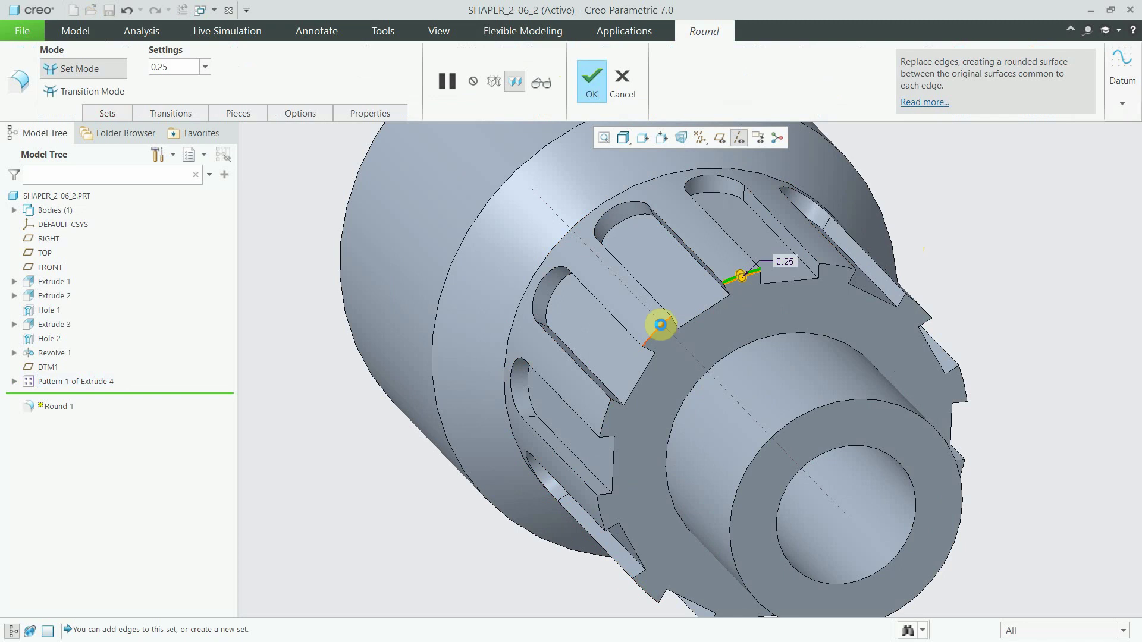
left_click(608, 424, "ctrl")
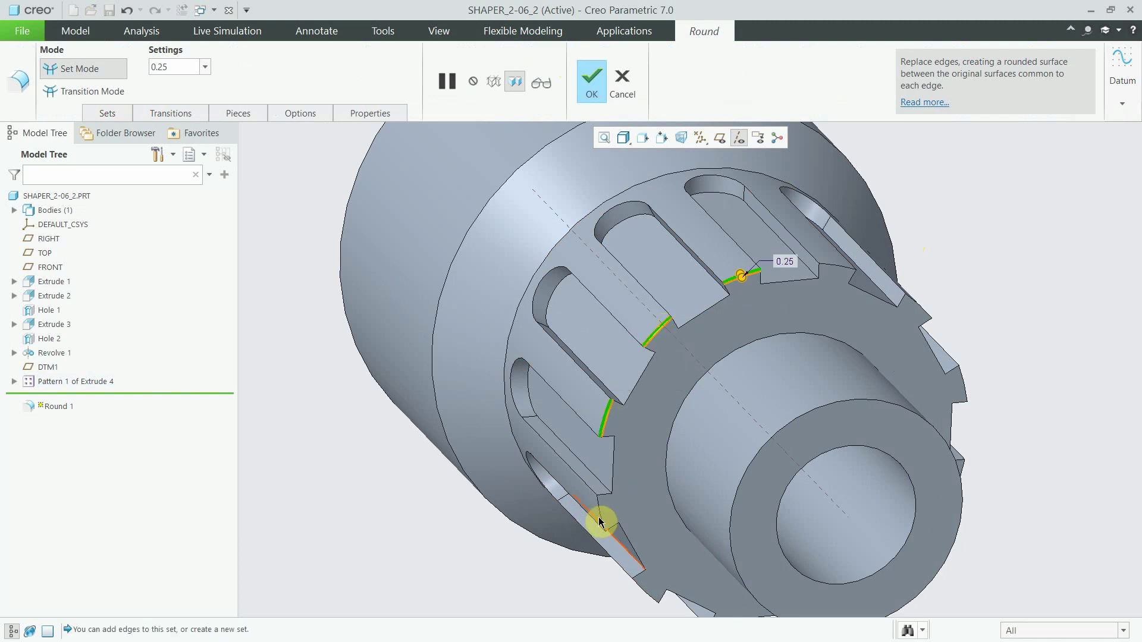
left_click(604, 550, "ctrl")
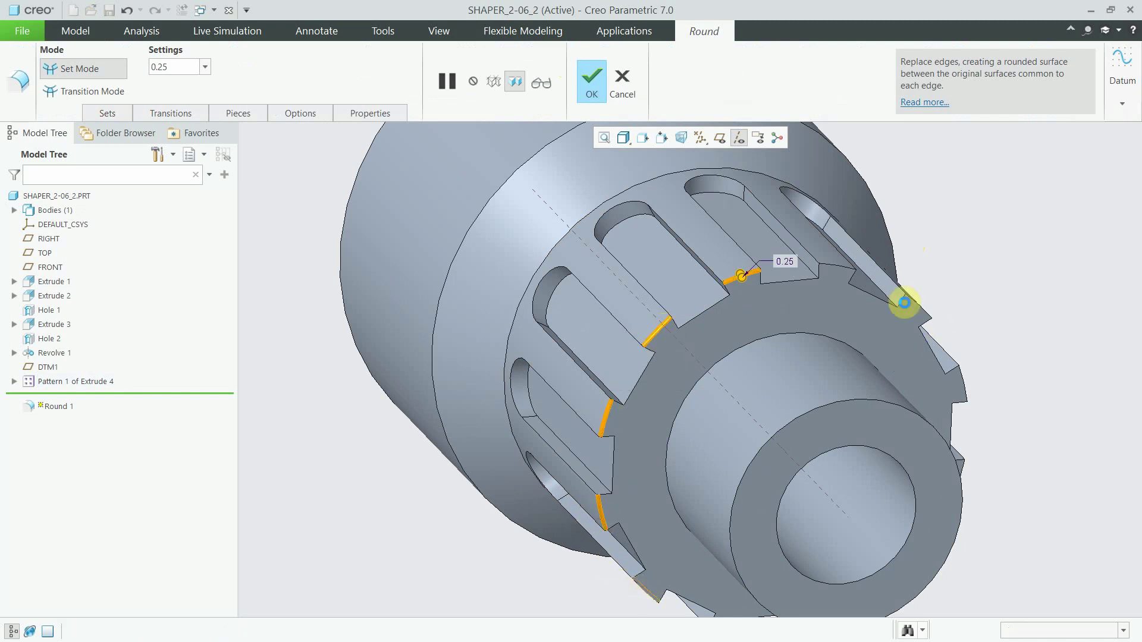
left_click(841, 267, "ctrl")
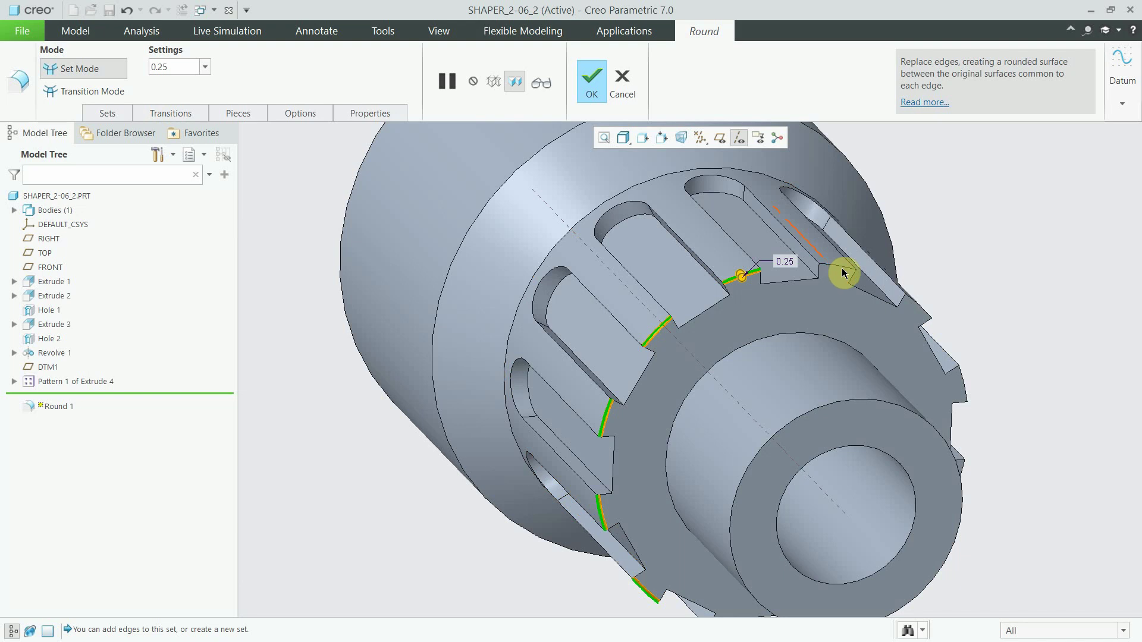
left_click(925, 308, "ctrl")
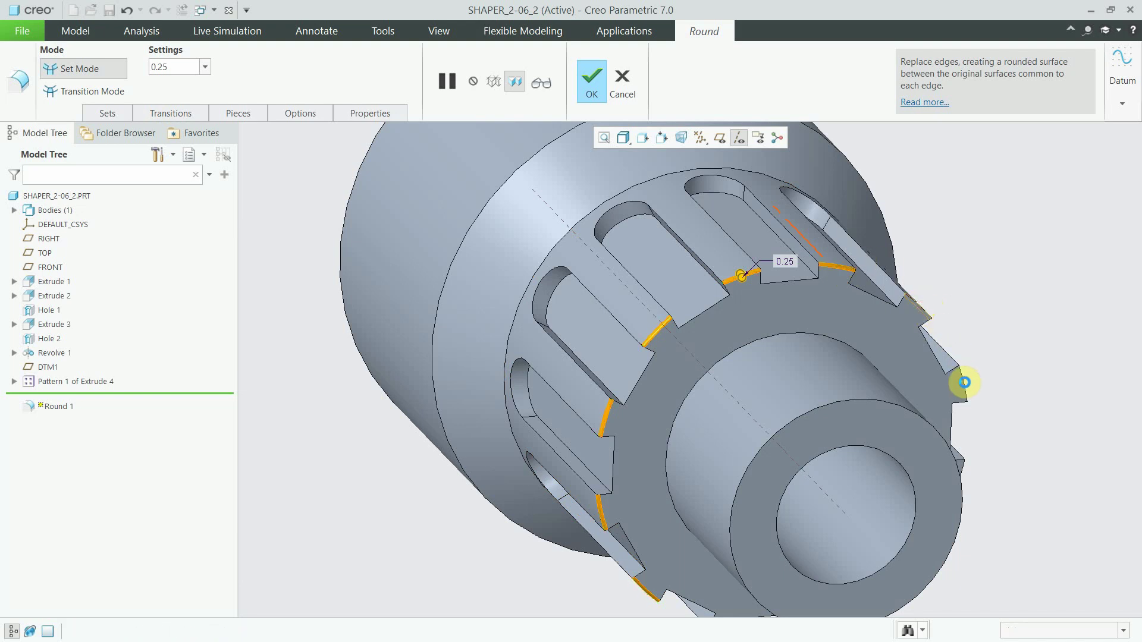
left_click(962, 387, "ctrl")
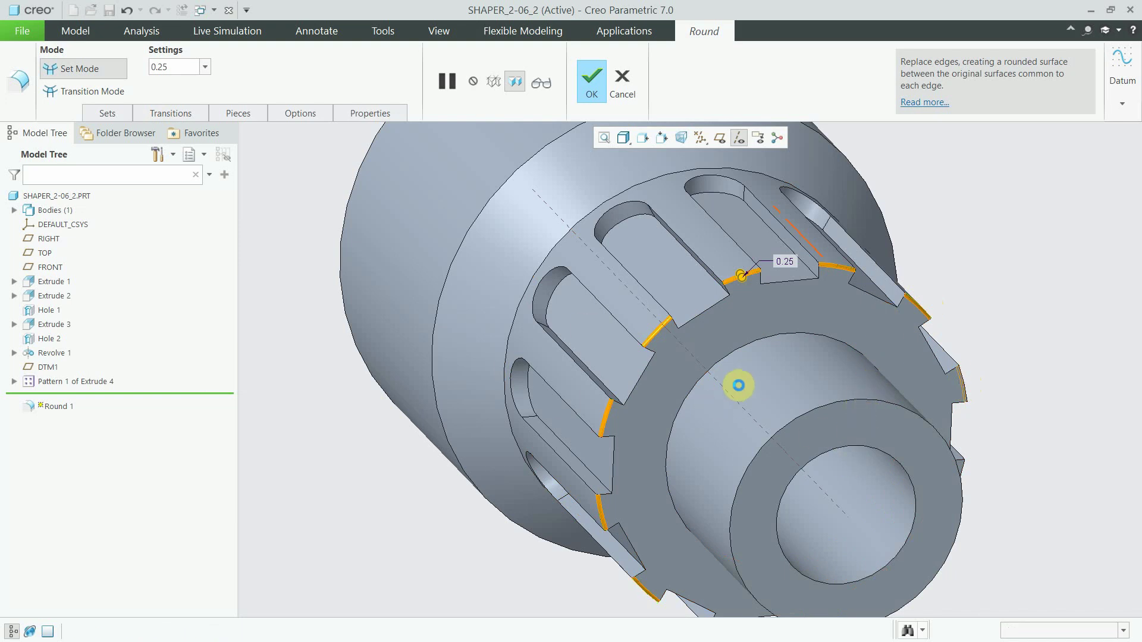
Orbit and zoom to inspect the collar's whole end face
scroll(738, 387, "up", 2)
mouse_move(784, 389)
middle_mouse_down()
mouse_move(762, 336)
mouse_move(777, 293)
middle_mouse_up()
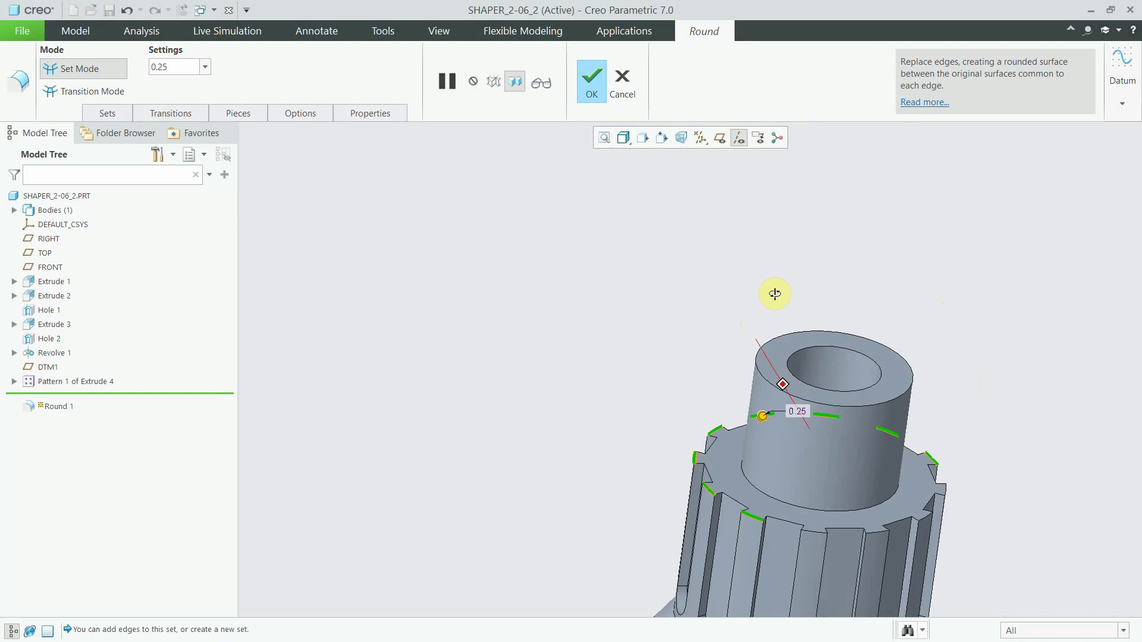
scroll(822, 534, "down", 2)
middle_click_drag(822, 534, 786, 474)
scroll(832, 540, "down", 2)
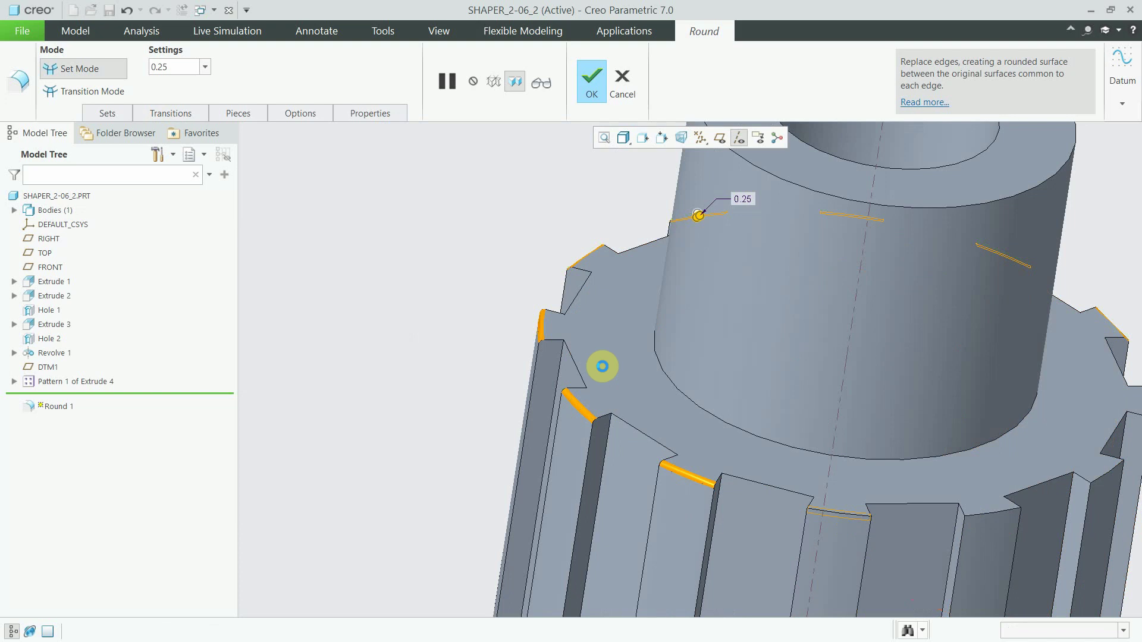
scroll(604, 370, "up", 3)
scroll(875, 511, "down", 5)
scroll(869, 485, "up", 2)
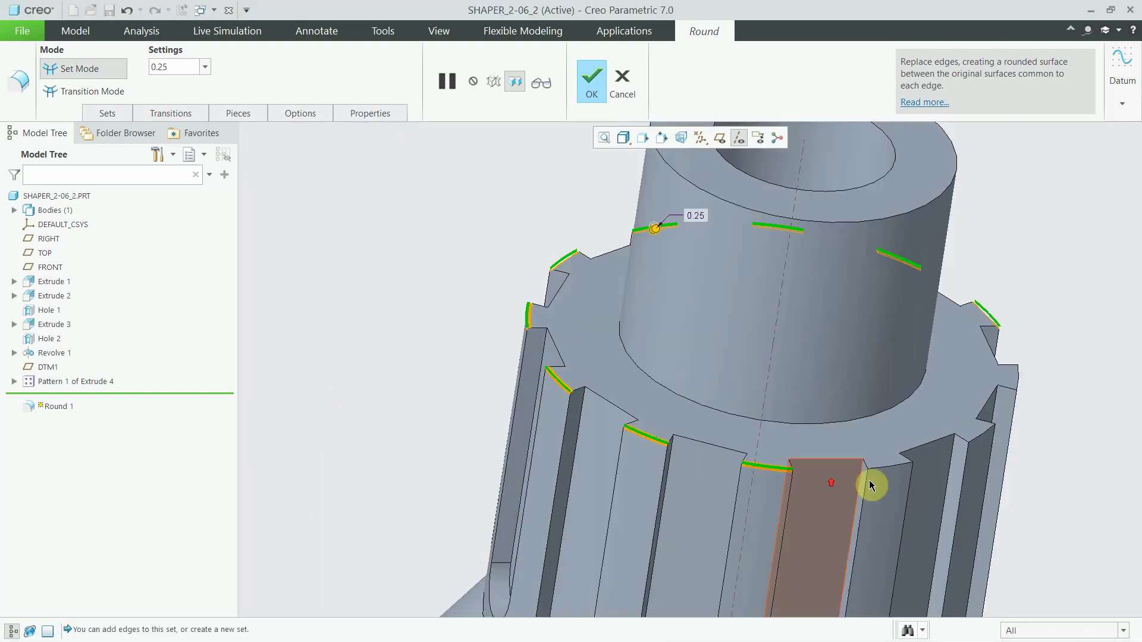
scroll(870, 484, "down", 3)
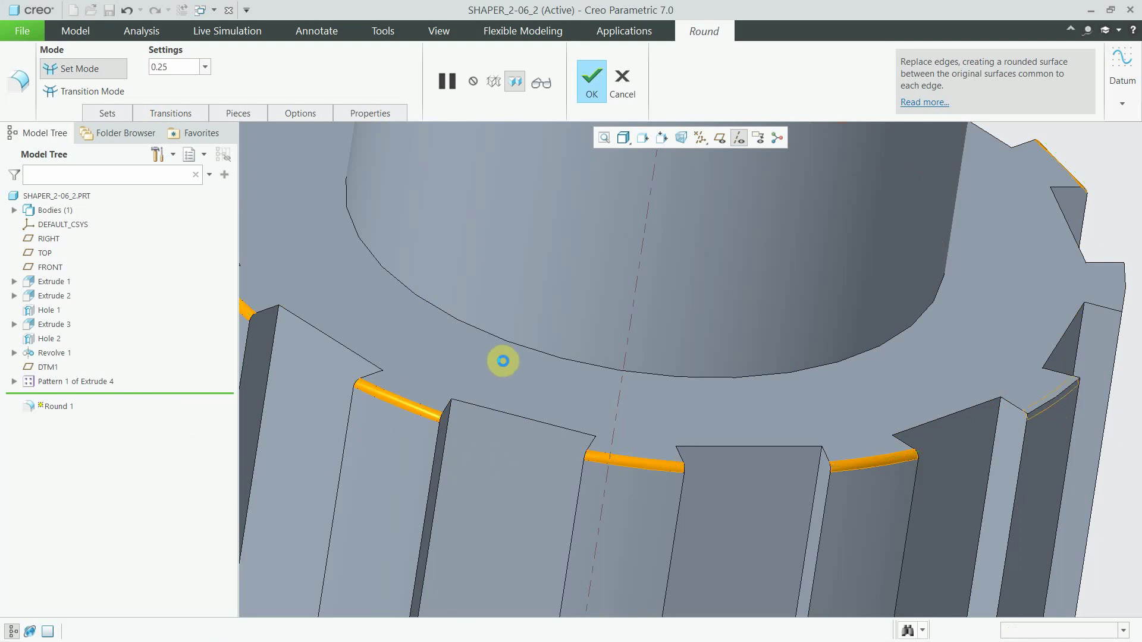
scroll(618, 386, "down", 5)
mouse_move(619, 390)
middle_mouse_down()
mouse_move(653, 374)
mouse_move(624, 403)
middle_mouse_up()
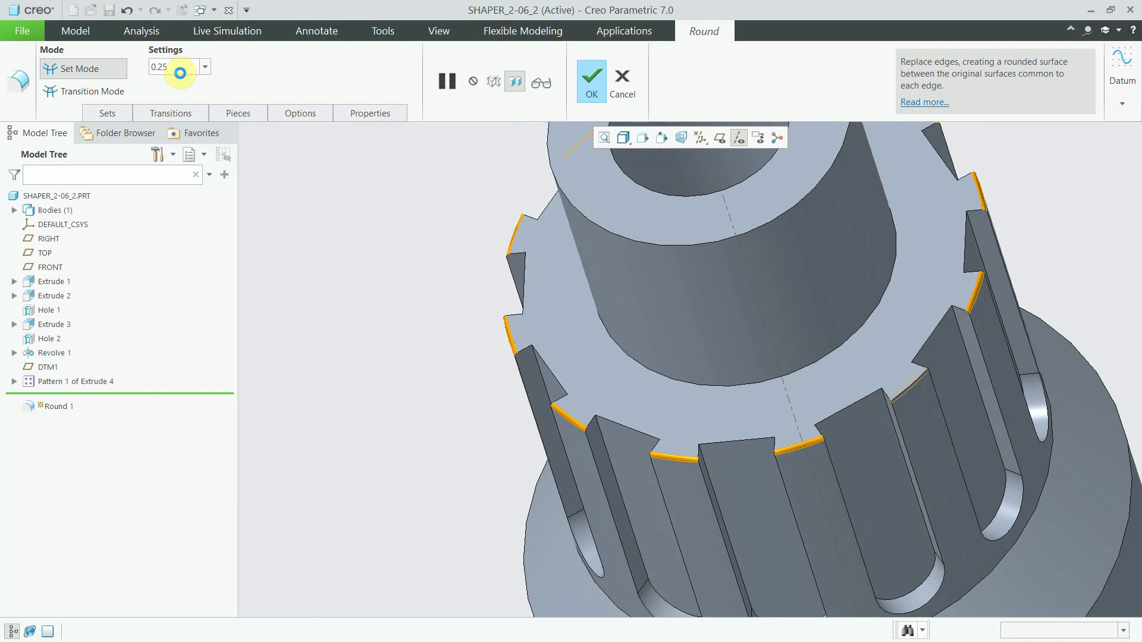
Set the round radius to 0.35 and complete Round 1
left_click(180, 73)
type("0.")
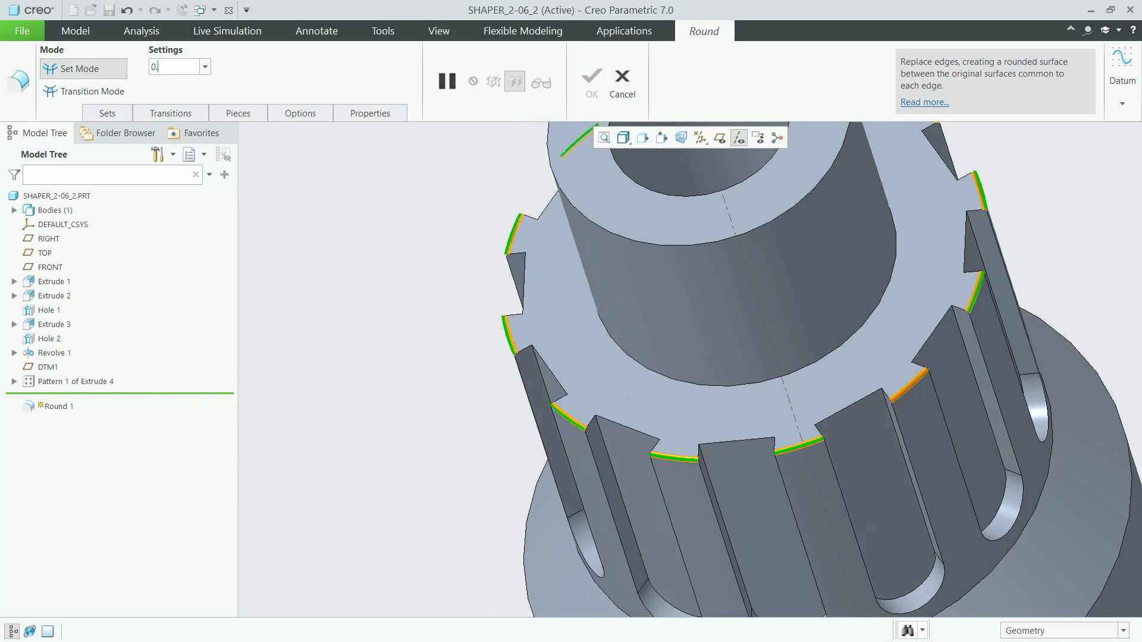
key("Return")
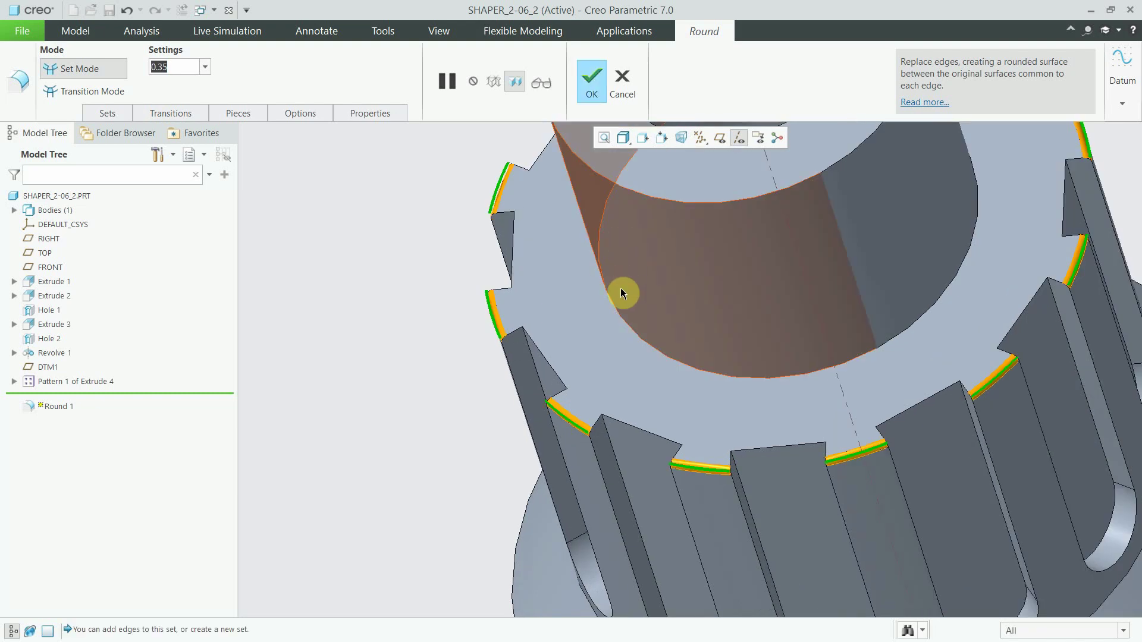
mouse_move(622, 291)
middle_mouse_down()
mouse_move(688, 354)
mouse_move(711, 353)
middle_mouse_up()
middle_click(710, 353)
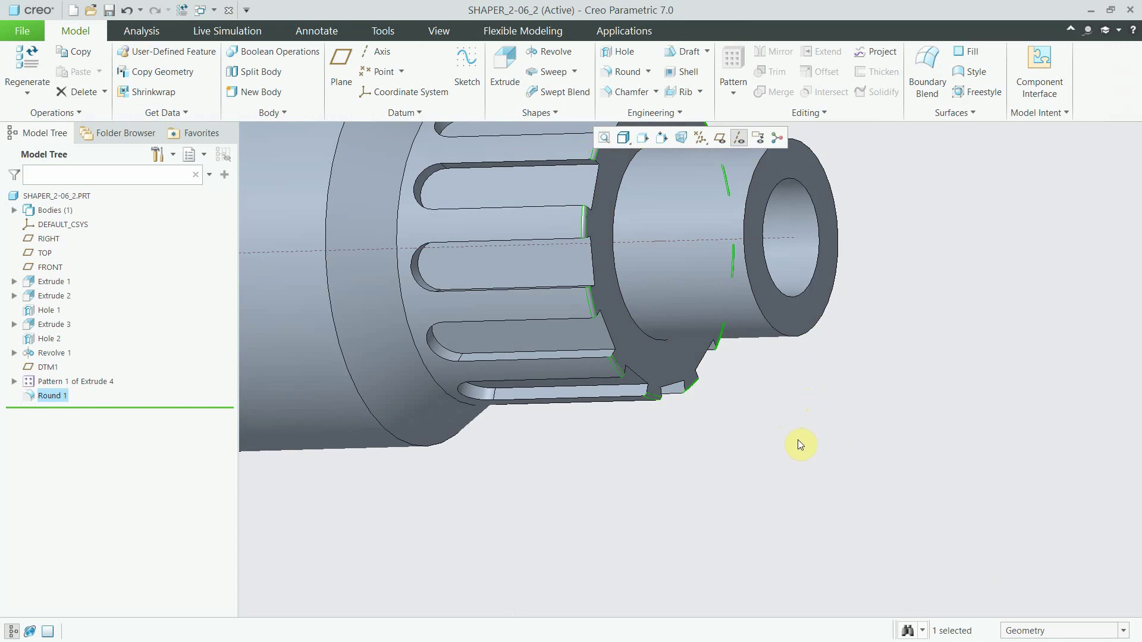
scroll(797, 440, "up", 5)
mouse_move(810, 427)
middle_mouse_down()
mouse_move(766, 418)
mouse_move(750, 393)
middle_mouse_up()
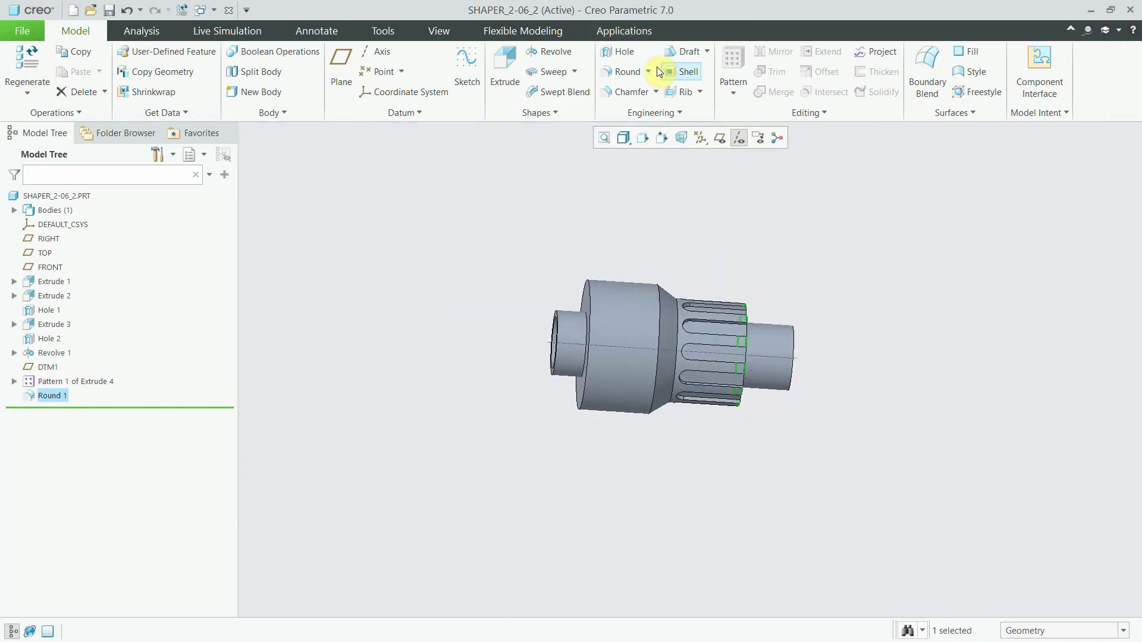
Start a hole on the RIGHT datum plane, referencing its offset to the TOP plane
left_click(619, 52)
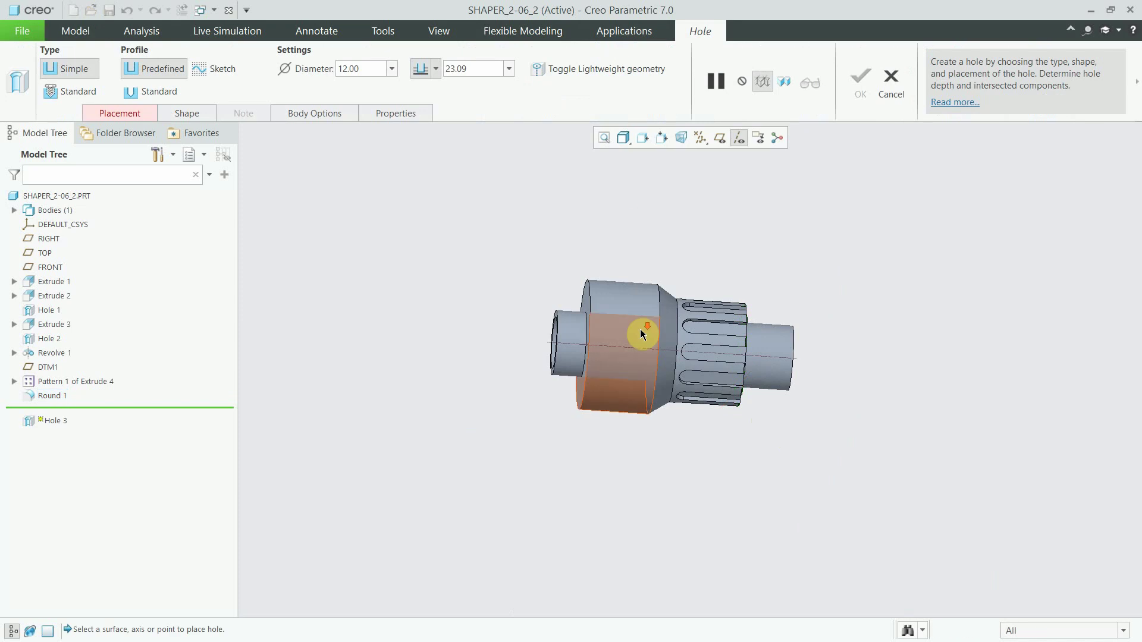
scroll(640, 330, "down", 4)
left_click(721, 136)
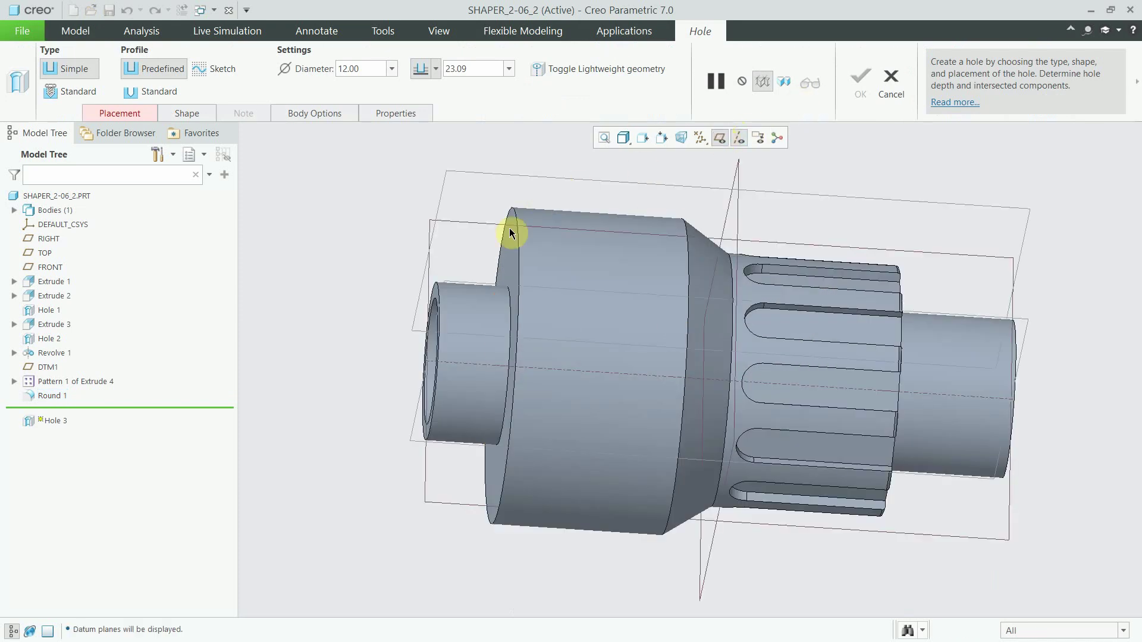
left_click(463, 222)
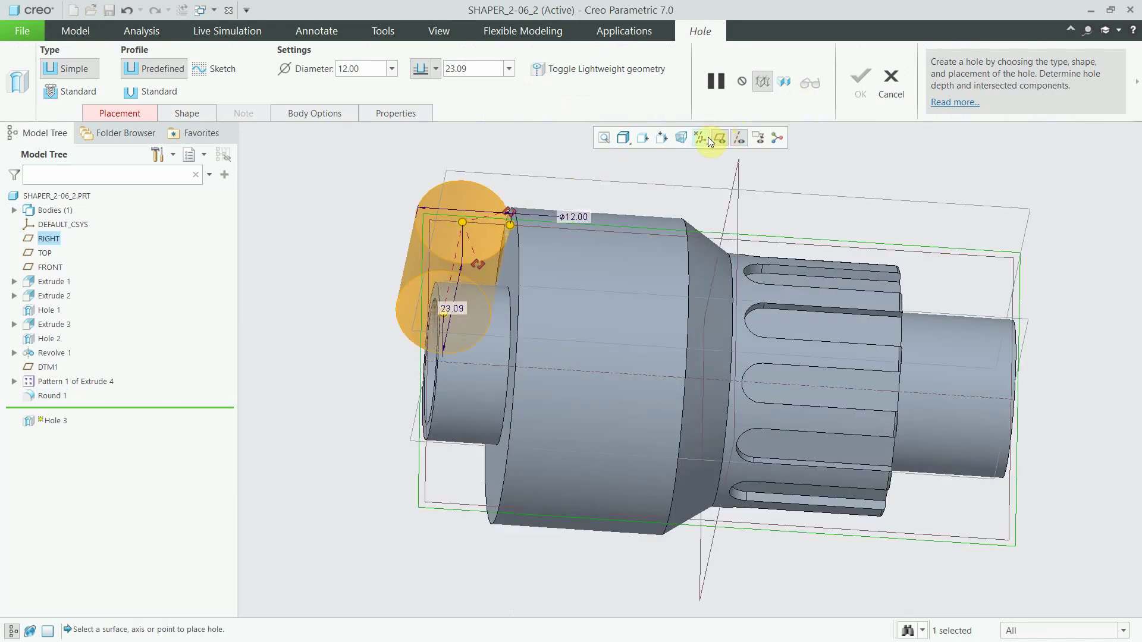
scroll(516, 277, "down", 2)
scroll(539, 332, "up", 4)
scroll(474, 384, "down", 3)
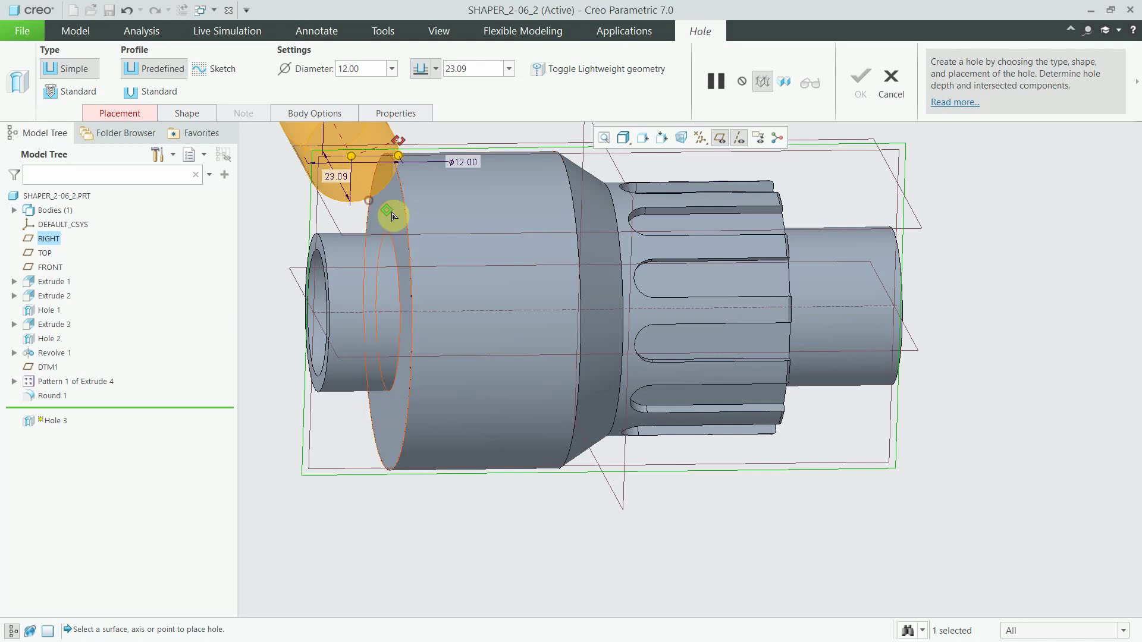
scroll(402, 173, "up", 1)
left_click_drag(403, 153, 358, 289)
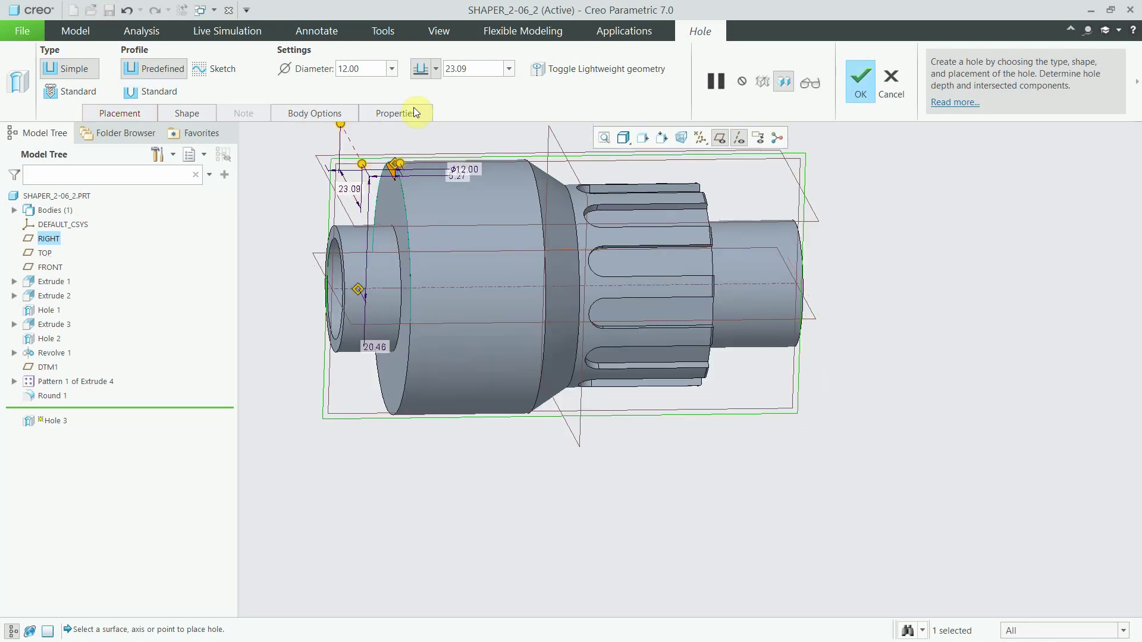
left_click(136, 113)
Set the hole offsets to 10.50 from the collar edge and 0 from TOP
left_click(233, 228)
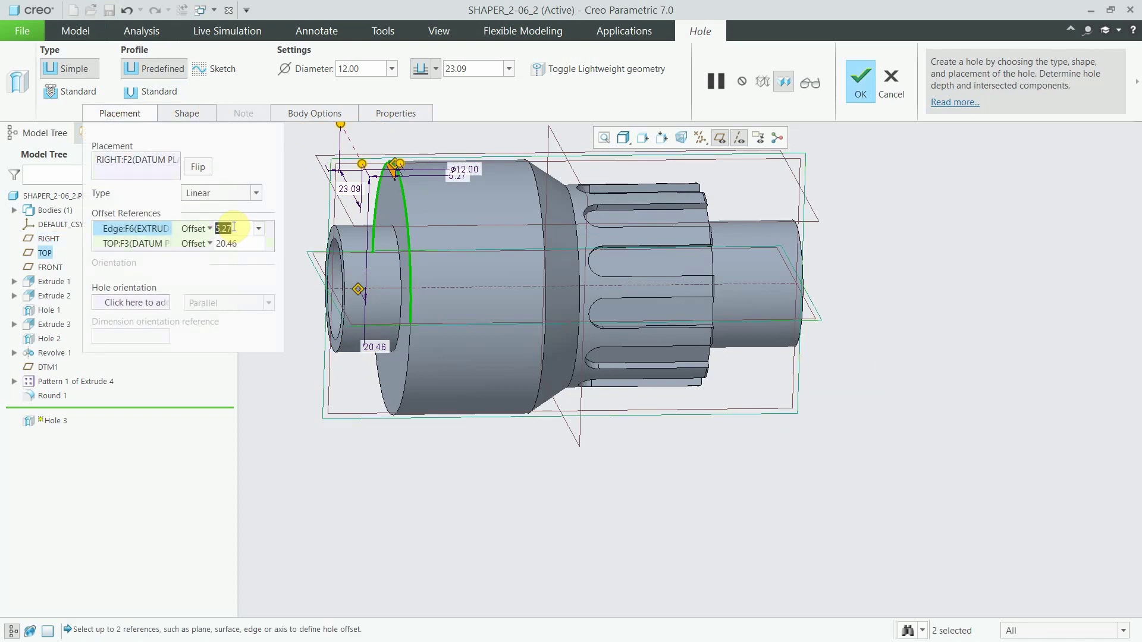
type("0.")
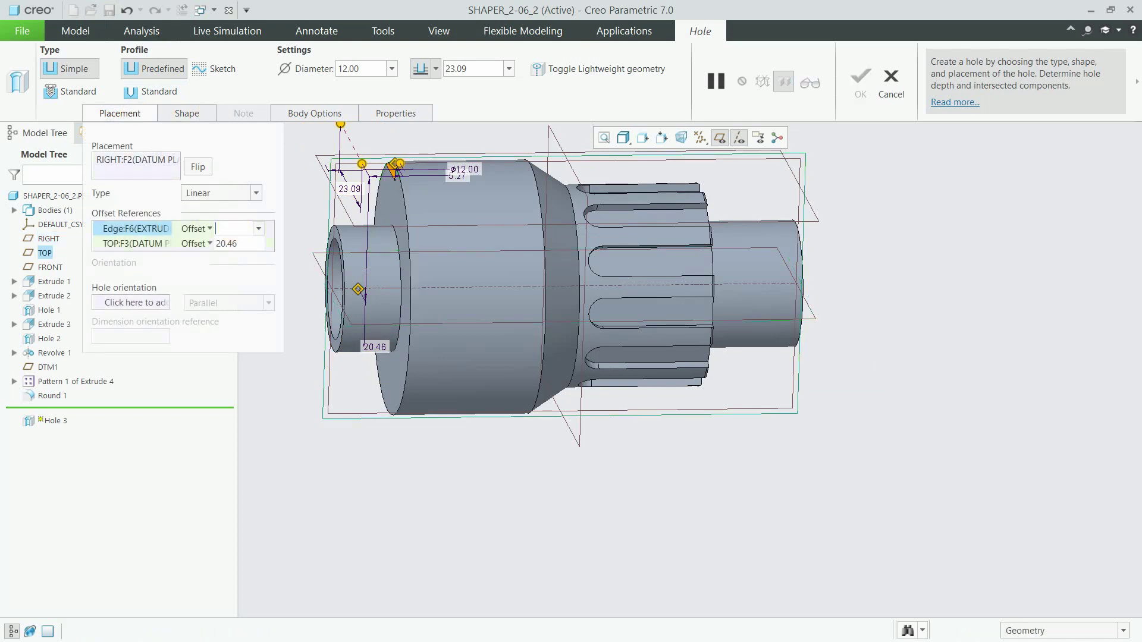
type("5")
key("Return")
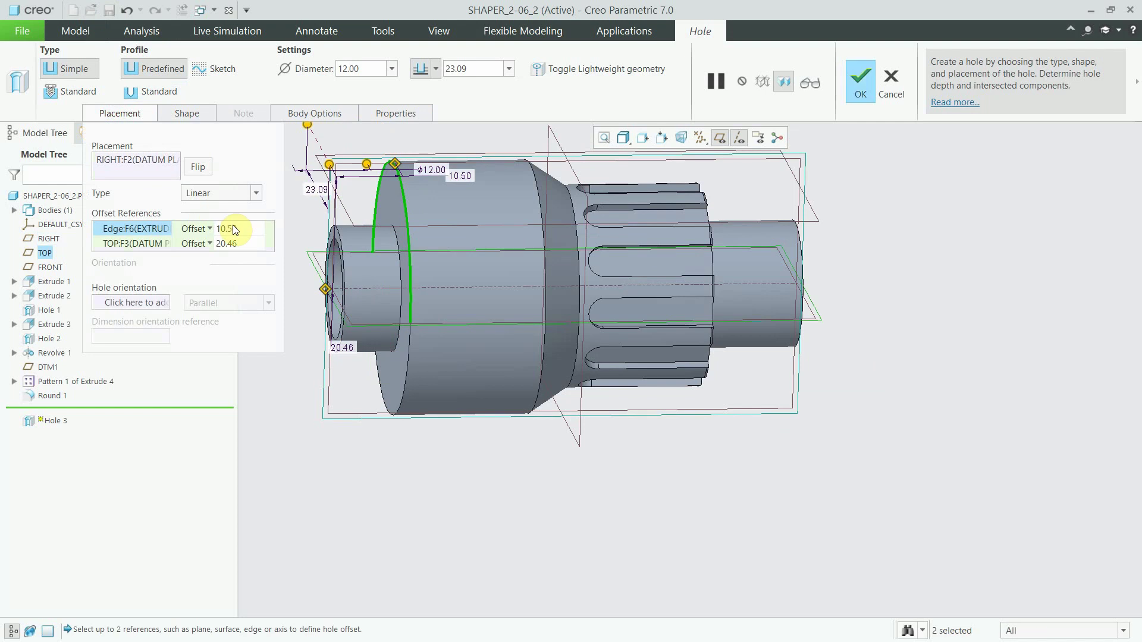
left_click(219, 229)
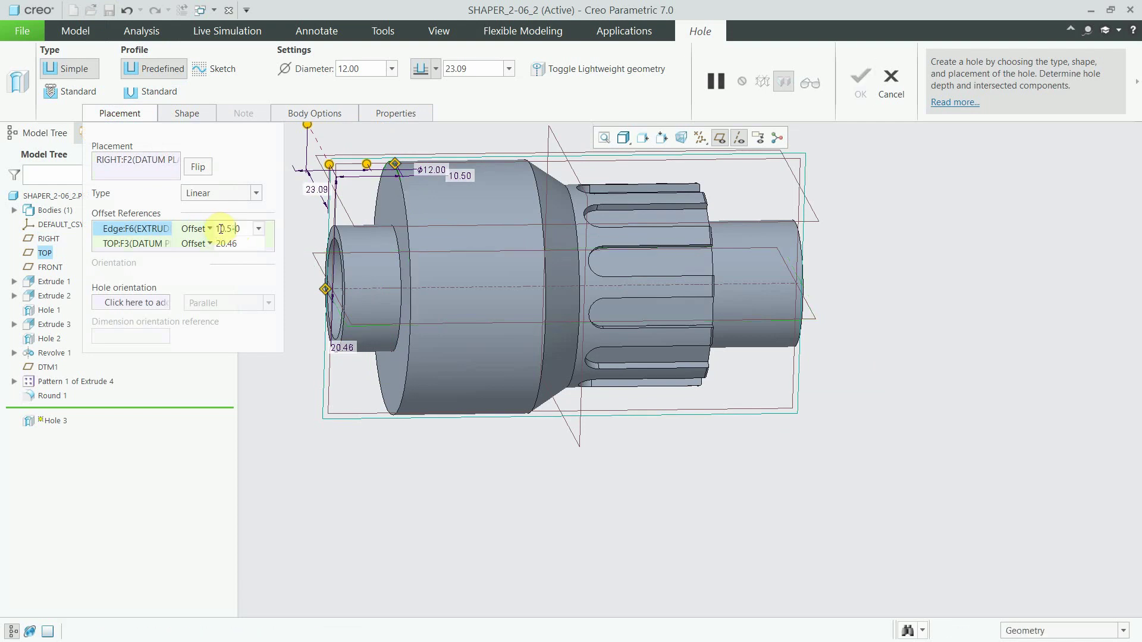
left_click(232, 242)
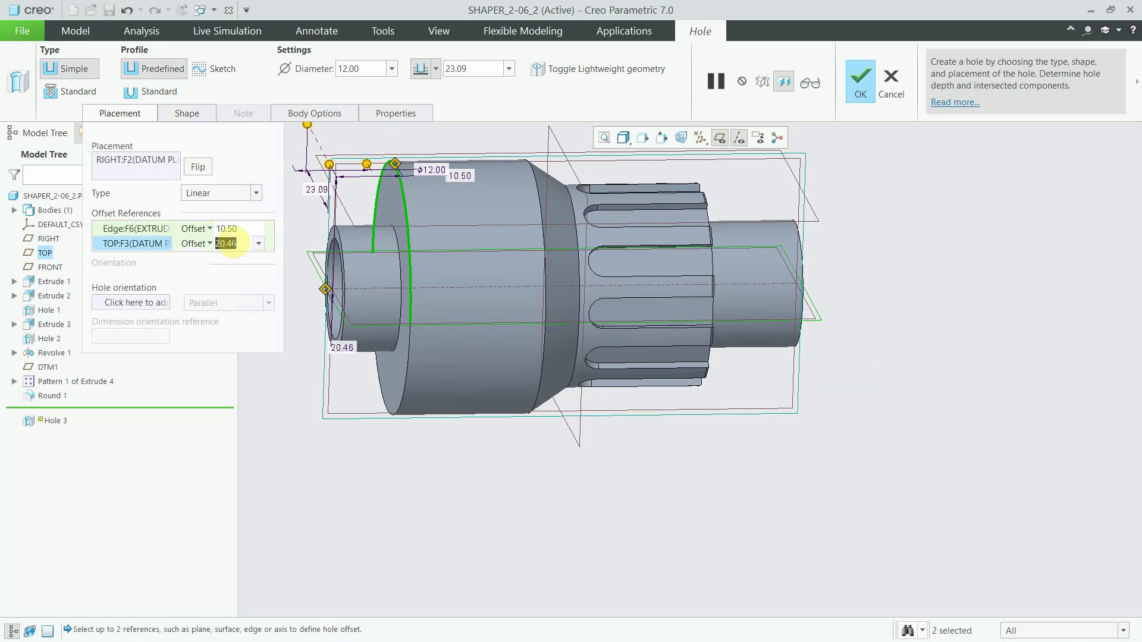
type("0")
key("Return")
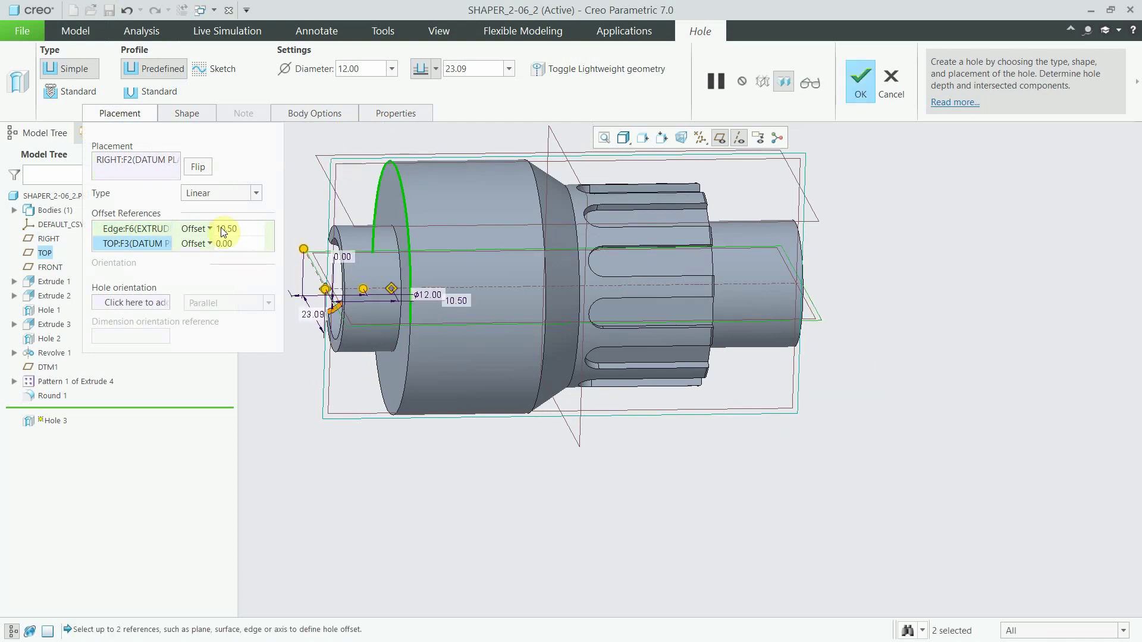
left_click(222, 230)
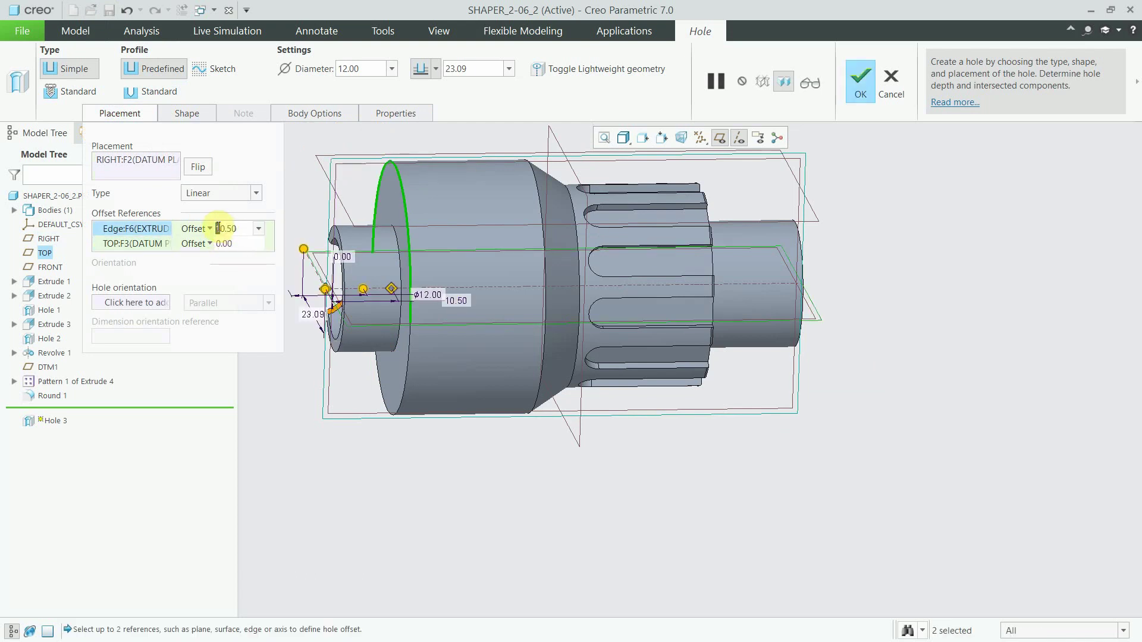
key("Return")
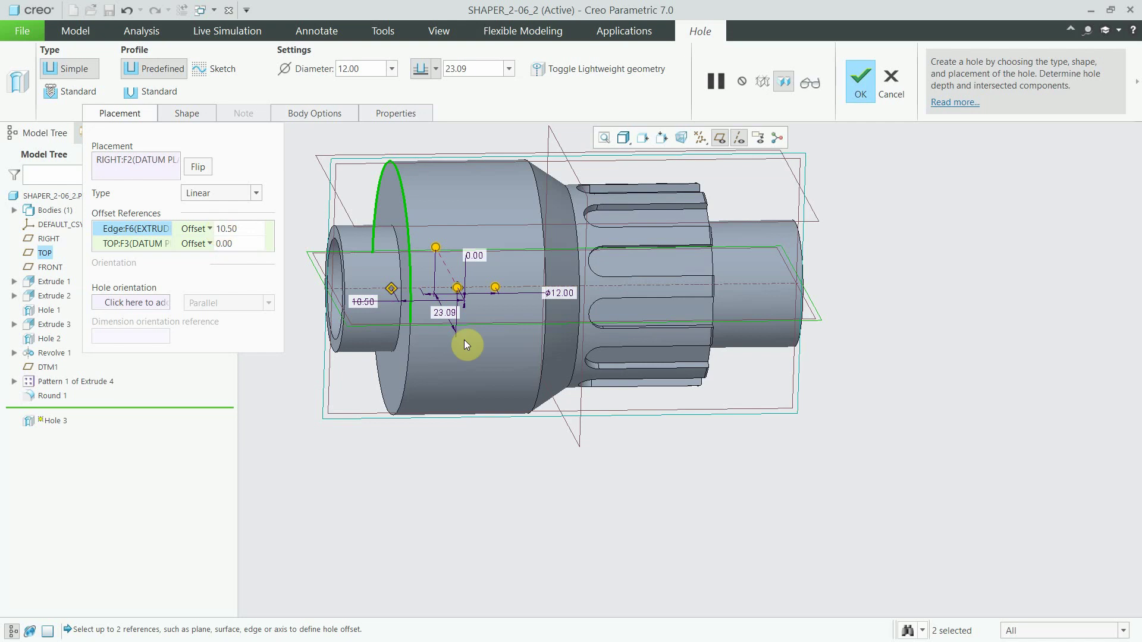
mouse_move(535, 359)
middle_mouse_down()
mouse_move(507, 358)
mouse_move(330, 172)
middle_mouse_up()
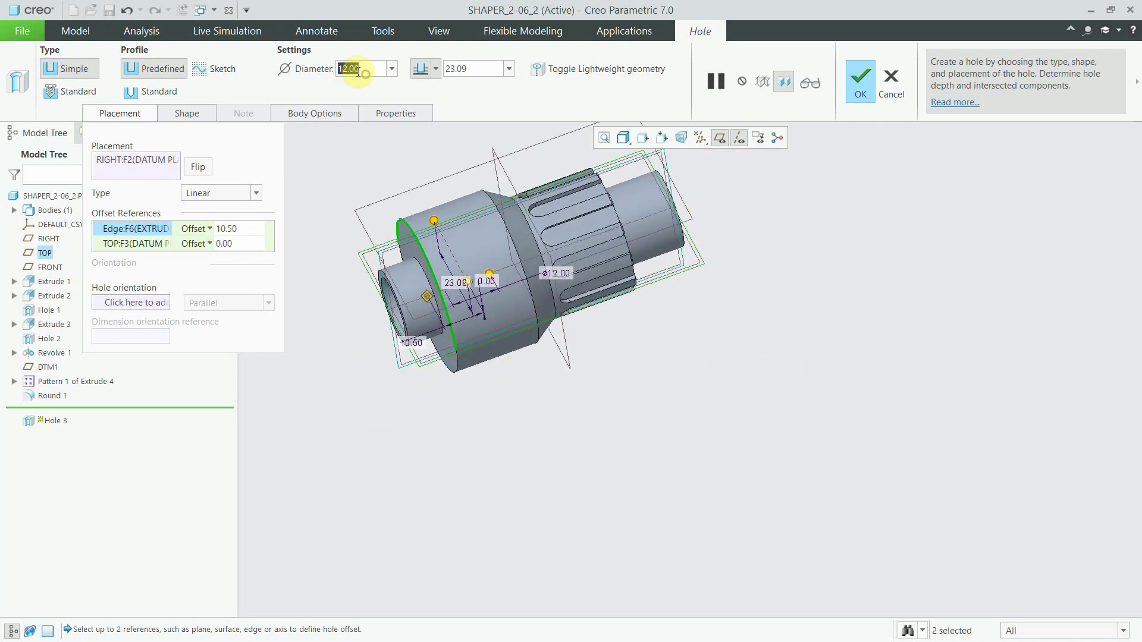
mouse_move(565, 380)
middle_mouse_down()
mouse_move(658, 452)
mouse_move(586, 479)
mouse_move(327, 85)
middle_mouse_up()
Make the hole Ø6.5, cutting Through All on both sides of the RIGHT plane
left_click(436, 69)
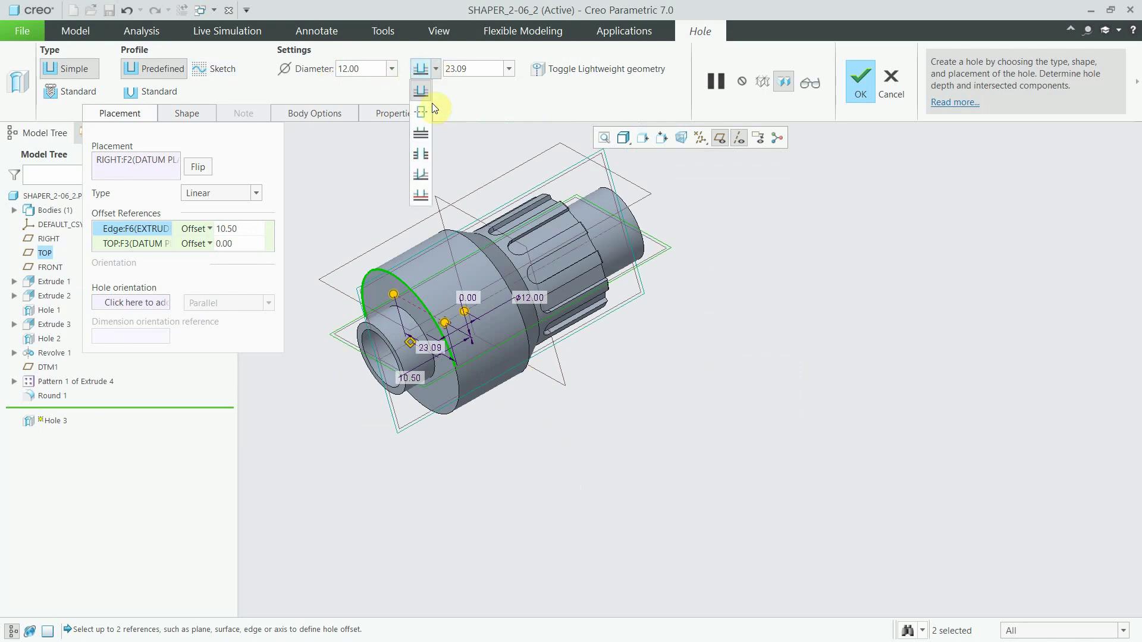
left_click(421, 155)
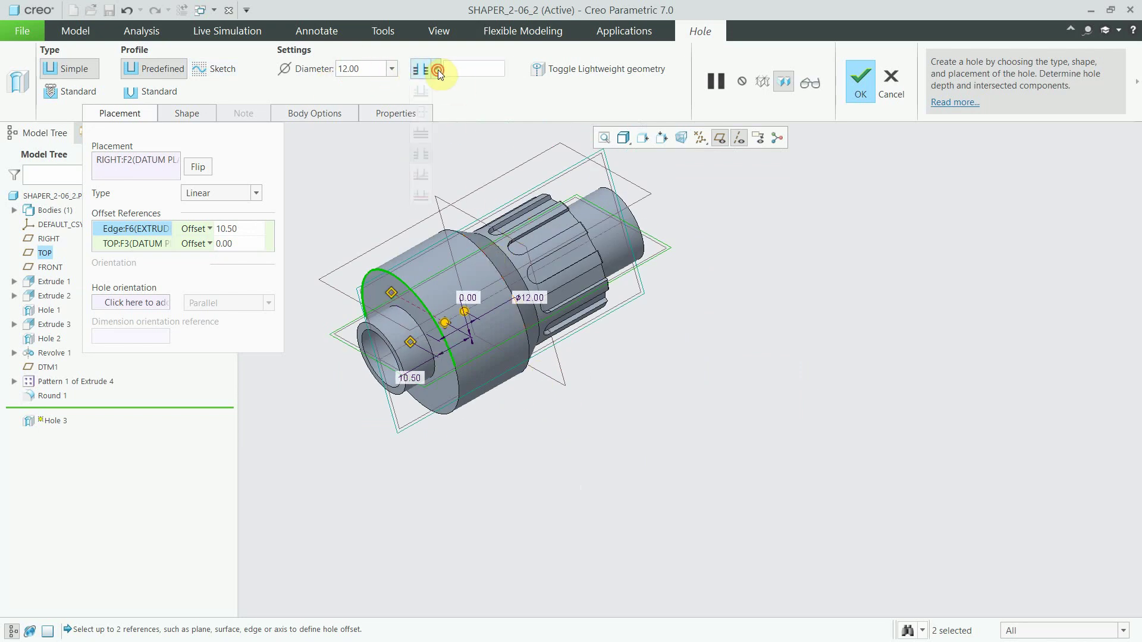
left_click(188, 113)
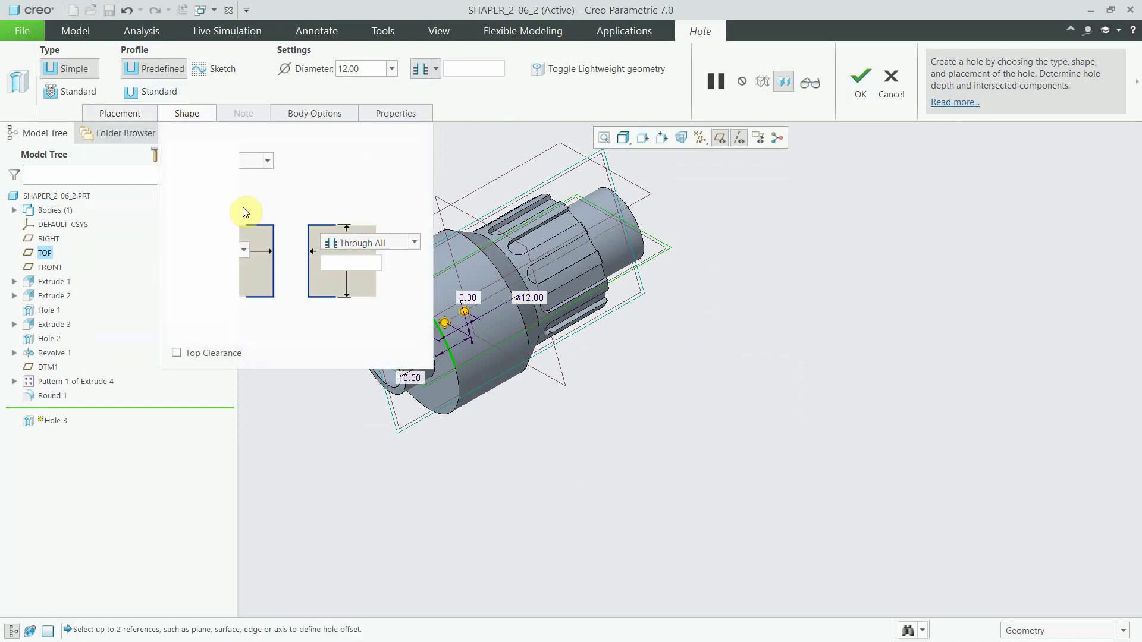
left_click(231, 158)
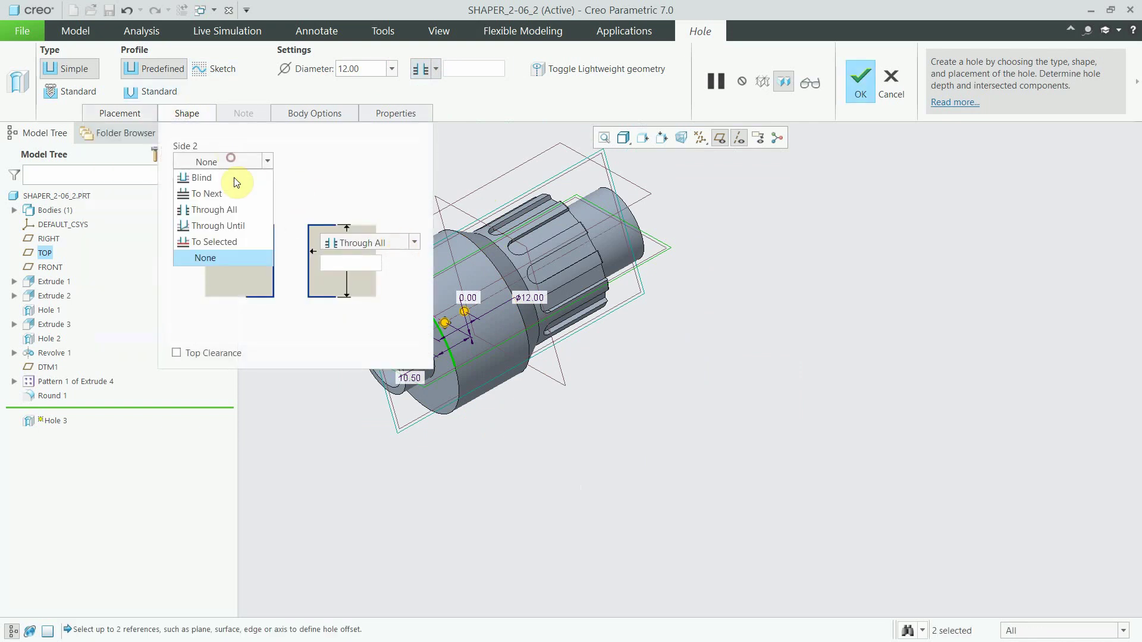
left_click(244, 209)
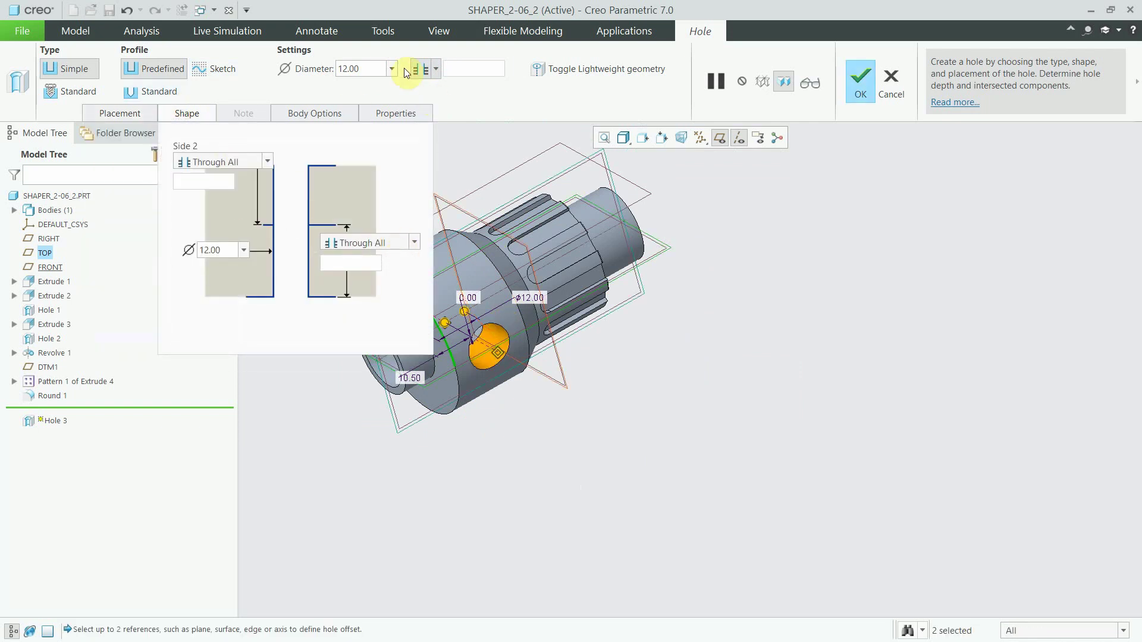
left_click(368, 70)
type("6.5")
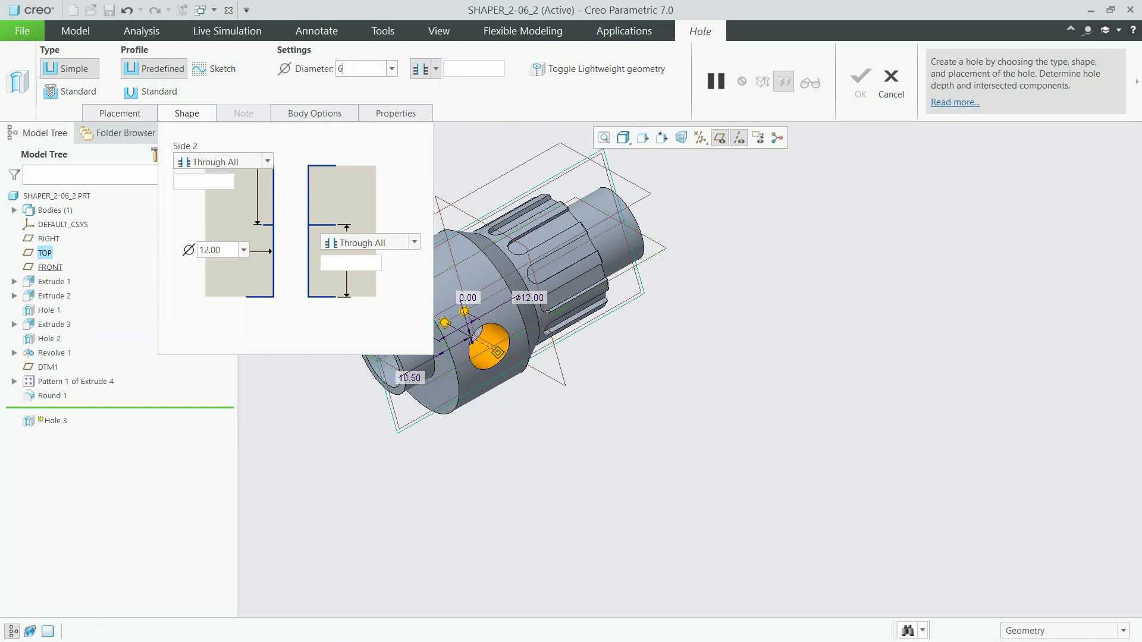
key("Return")
scroll(635, 357, "down", 2)
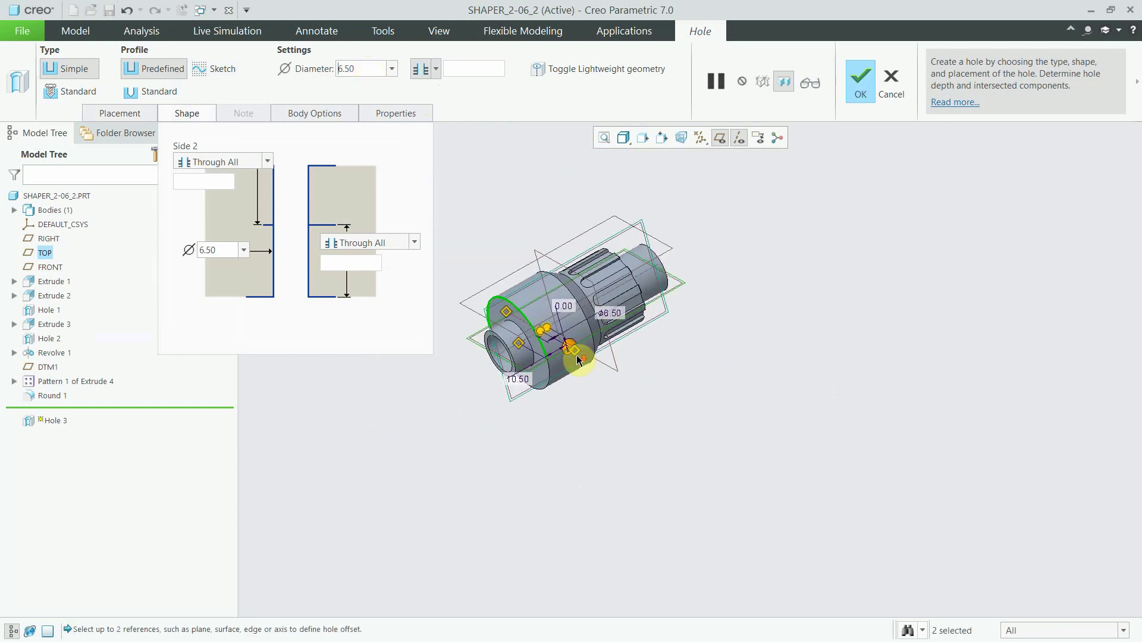
scroll(541, 354, "up", 3)
left_click(186, 113)
mouse_move(592, 369)
middle_mouse_down()
mouse_move(638, 352)
mouse_move(595, 315)
middle_mouse_up()
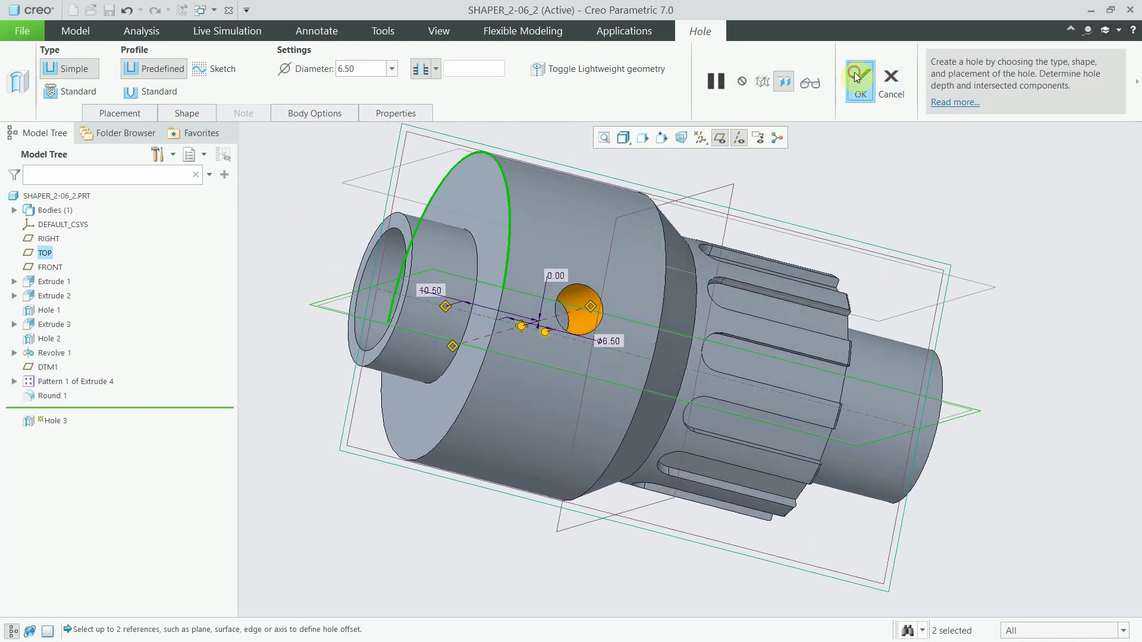
Apply the Ø6.50 radial through-hole as Hole 3 and hide datum planes and axes
left_click(855, 76)
scroll(676, 302, "down", 5)
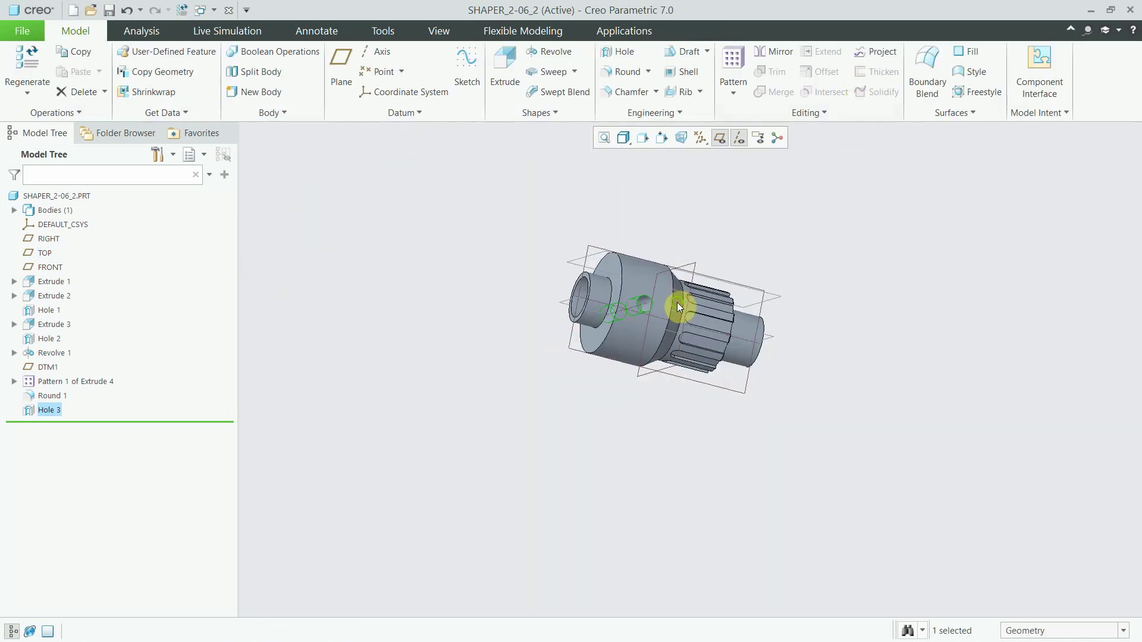
left_click(723, 139)
scroll(665, 269, "up", 3)
scroll(668, 240, "up", 2)
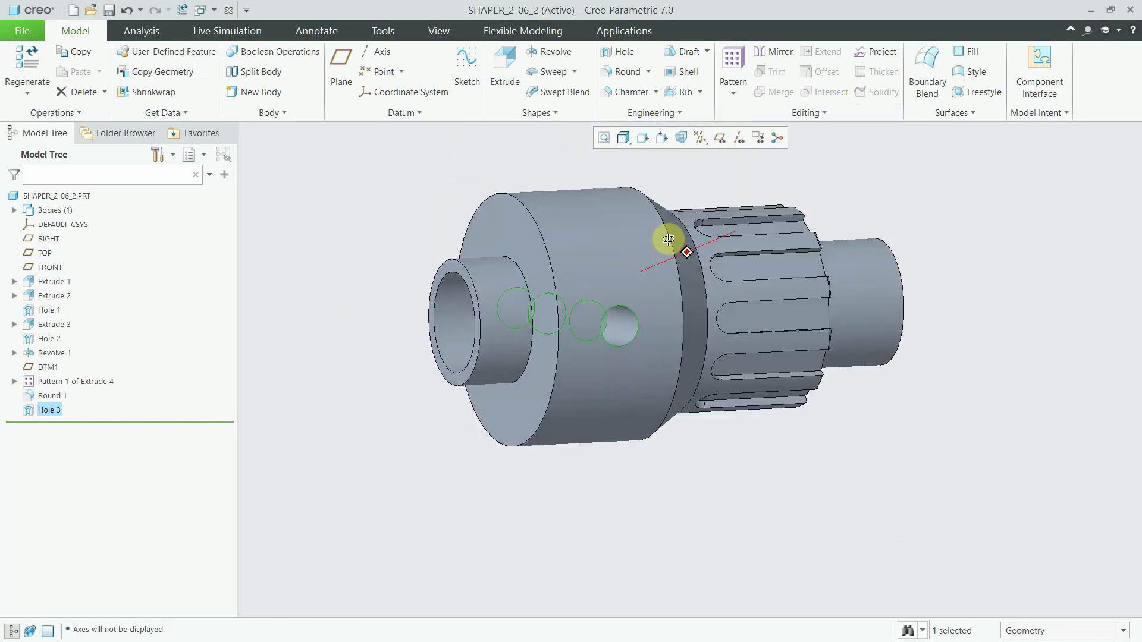
scroll(667, 239, "down", 2)
Clear the selection and orbit the model to inspect the finished collar hole
left_click(479, 247)
mouse_move(479, 247)
middle_mouse_down()
mouse_move(738, 383)
mouse_move(669, 321)
mouse_move(721, 352)
mouse_move(663, 242)
mouse_move(734, 298)
mouse_move(767, 301)
mouse_move(598, 327)
middle_mouse_up()
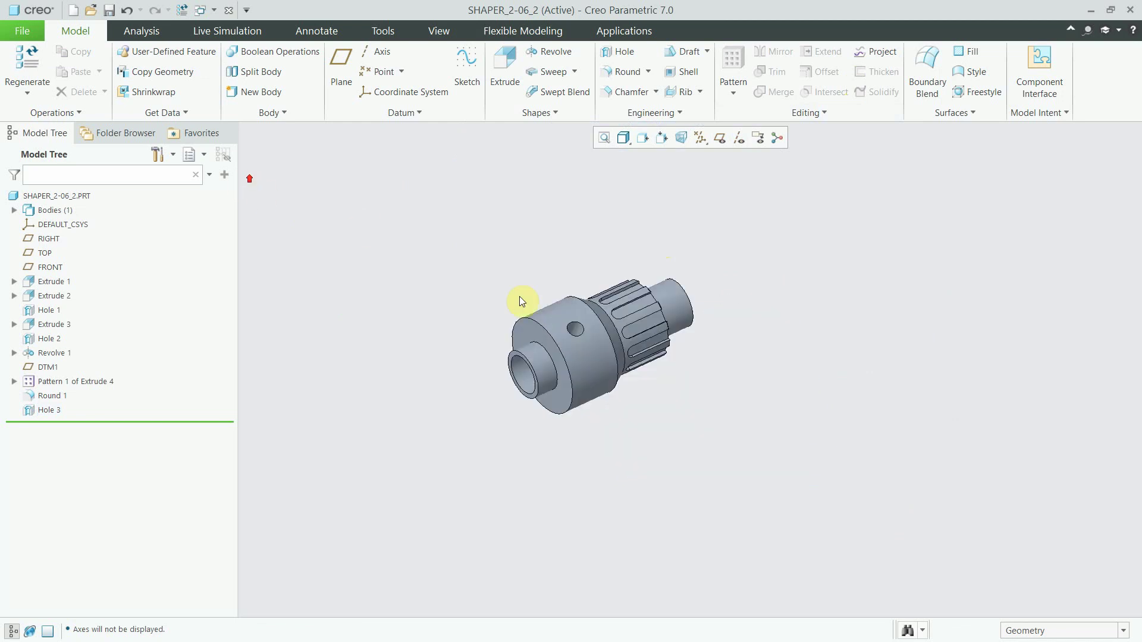
scroll(519, 281, "up", 2)
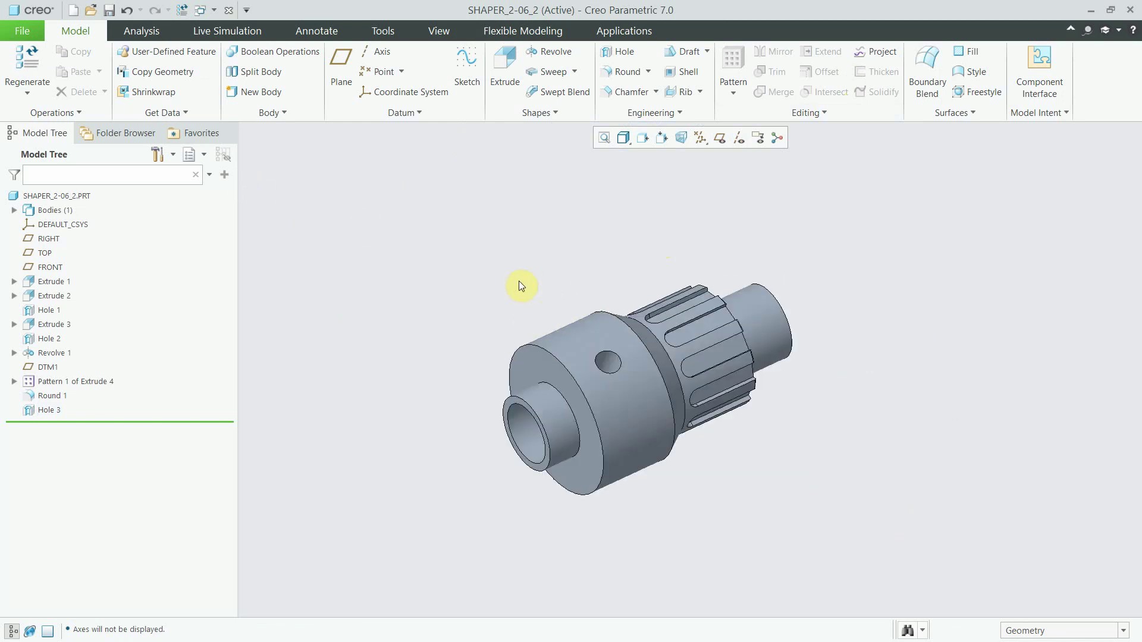